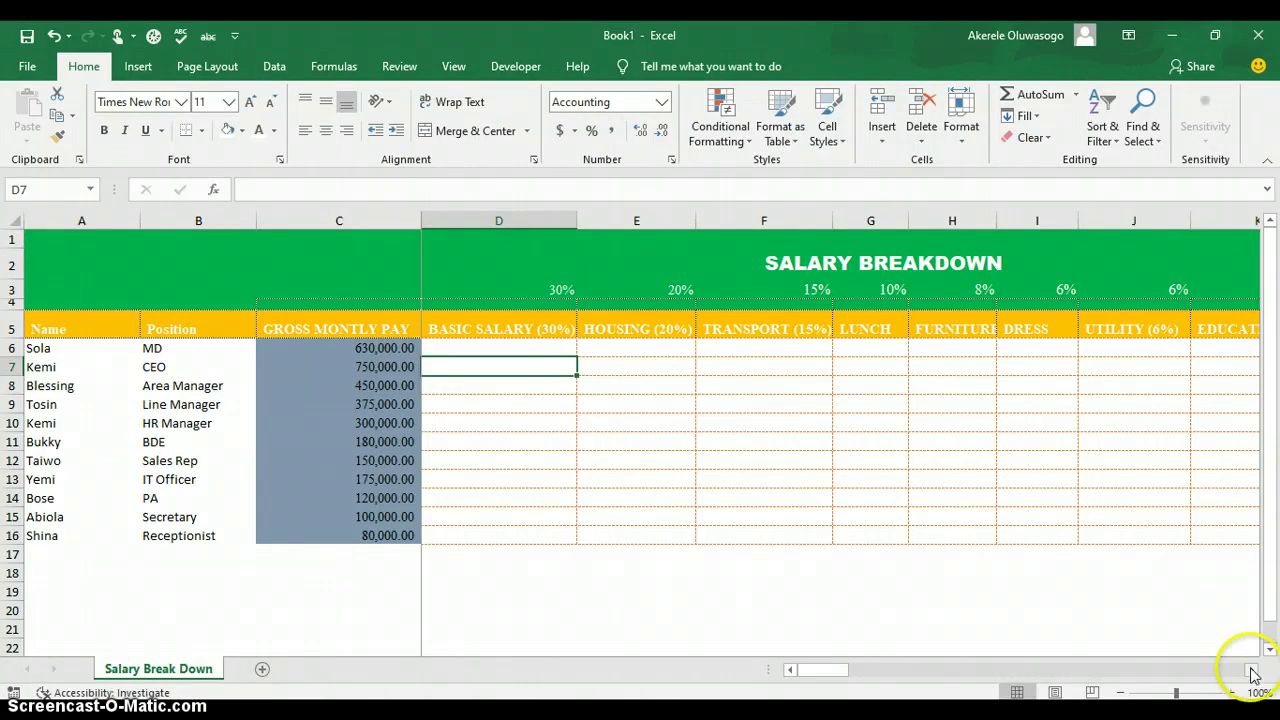
- Review the allowance, deduction and NET PAY columns, then select the first BASIC SALARY cell D6
left_click(1251, 670)
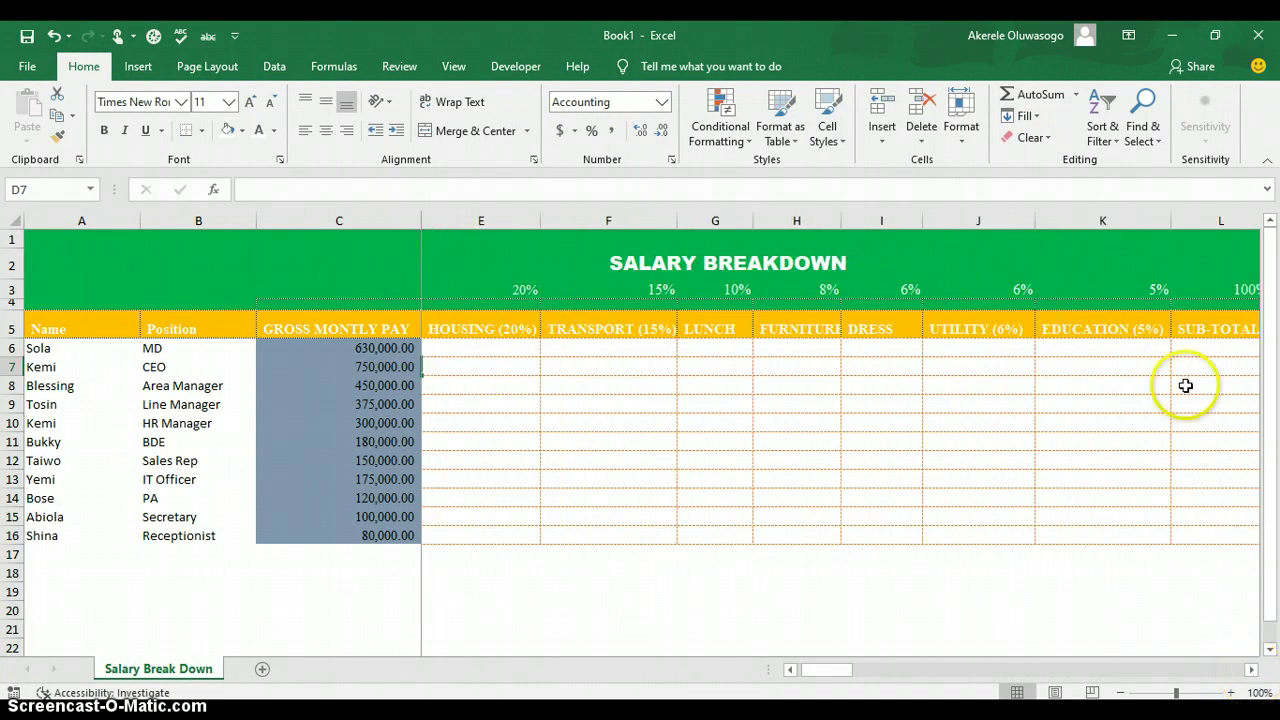
left_click(493, 348)
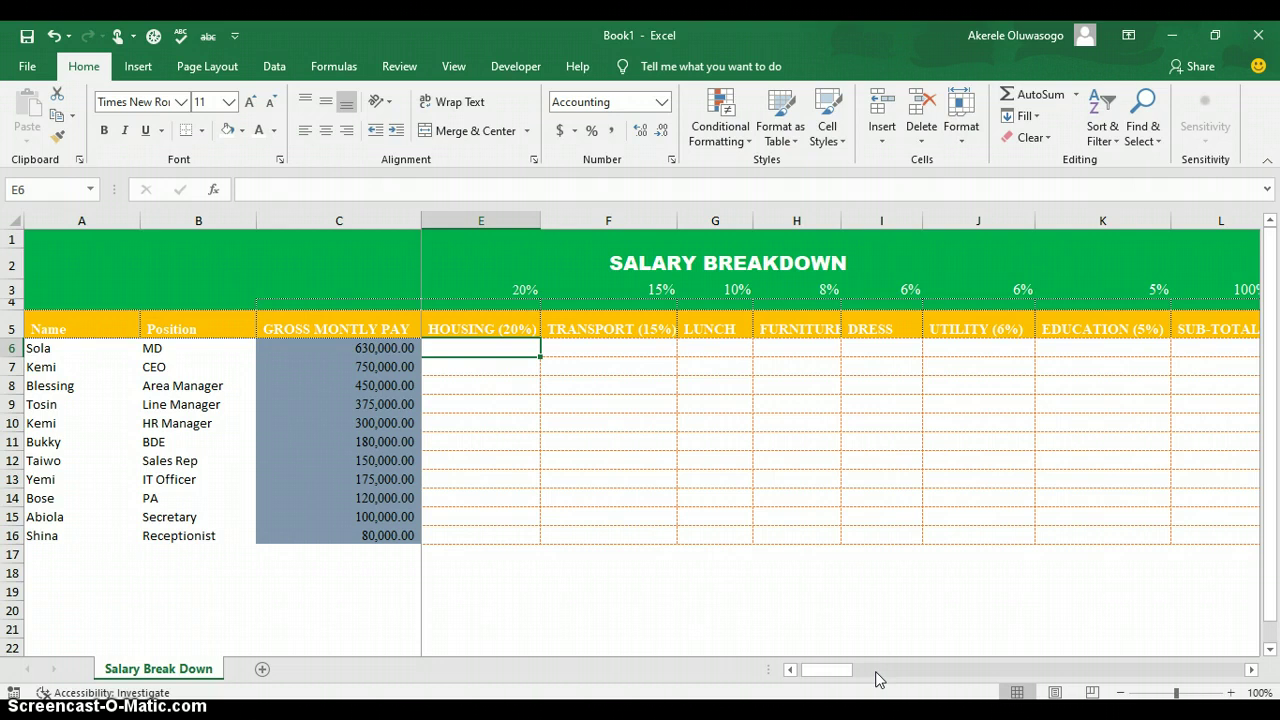
left_click(951, 680)
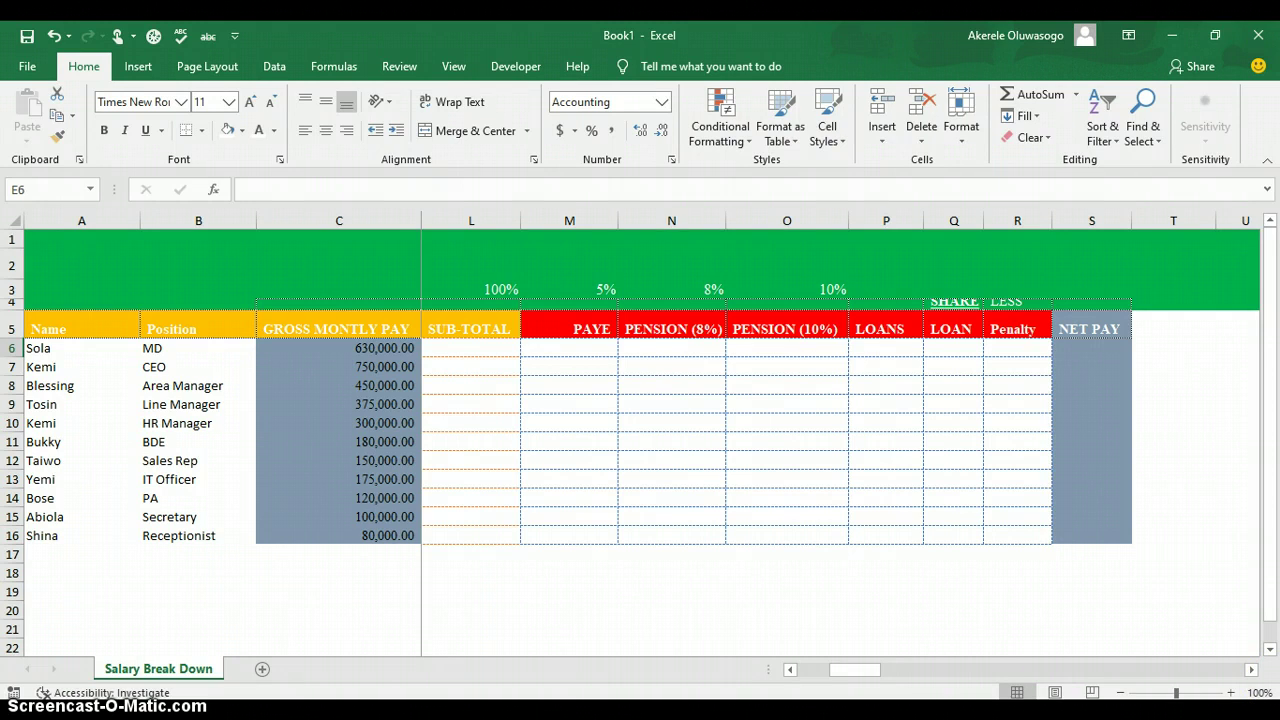
left_click(817, 669)
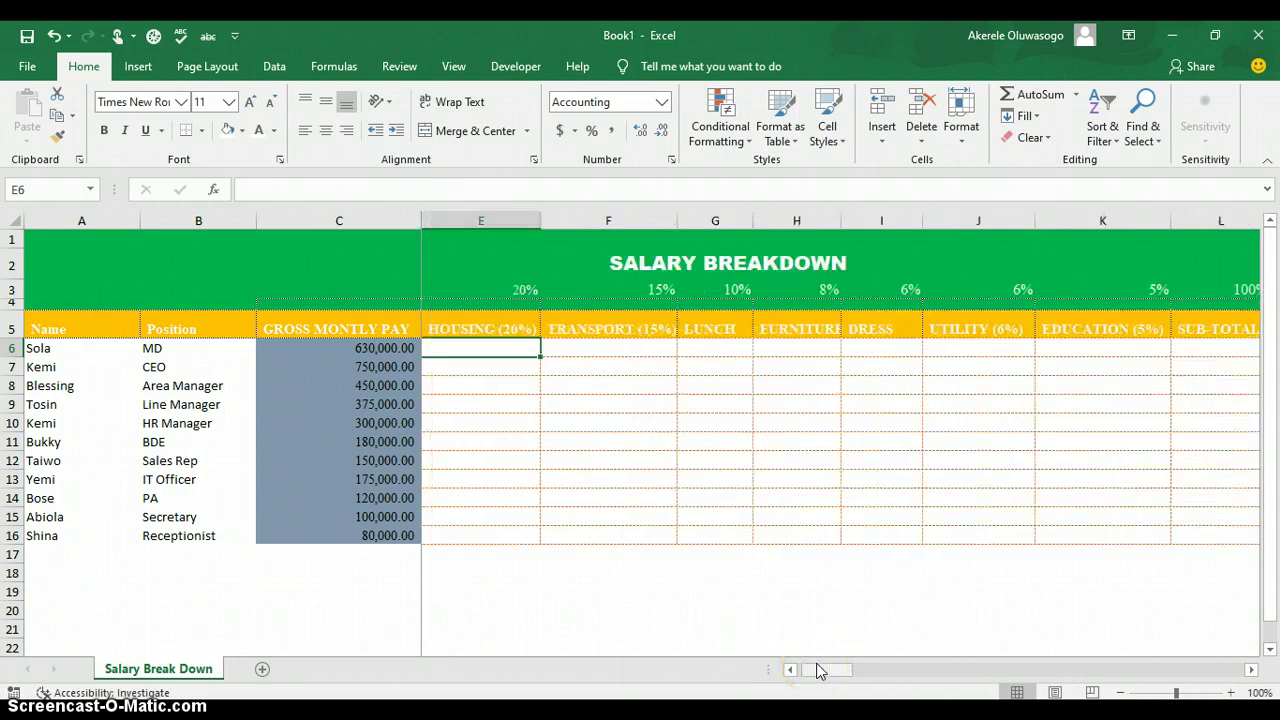
left_click(486, 347)
left_click(792, 672)
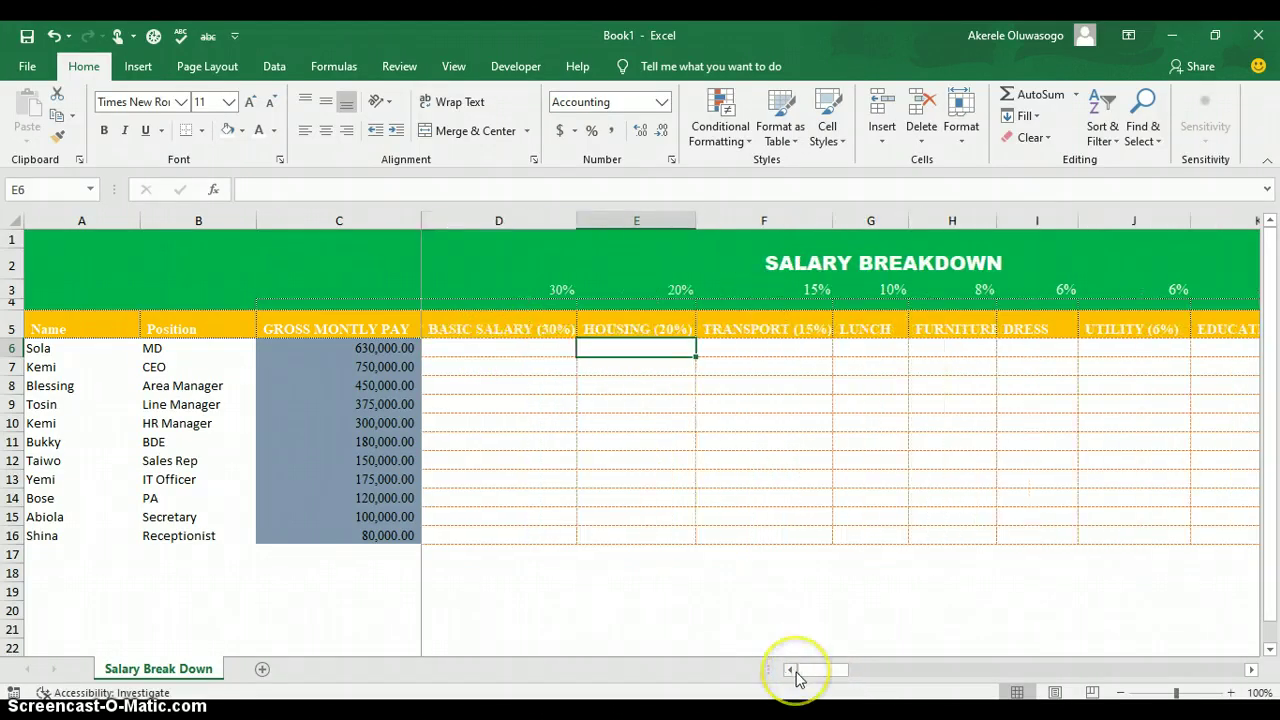
left_click(504, 345)
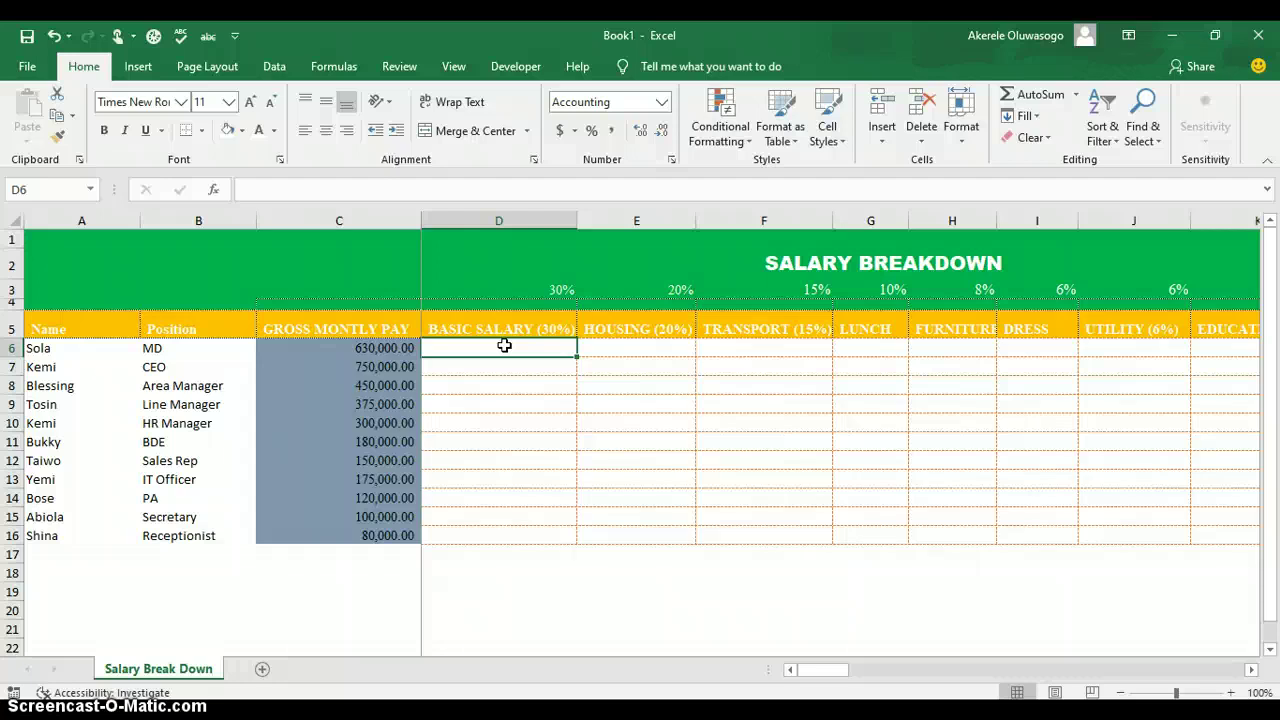
- Enter =C6*$D$3 in D6 and fill it down to D16
type("=")
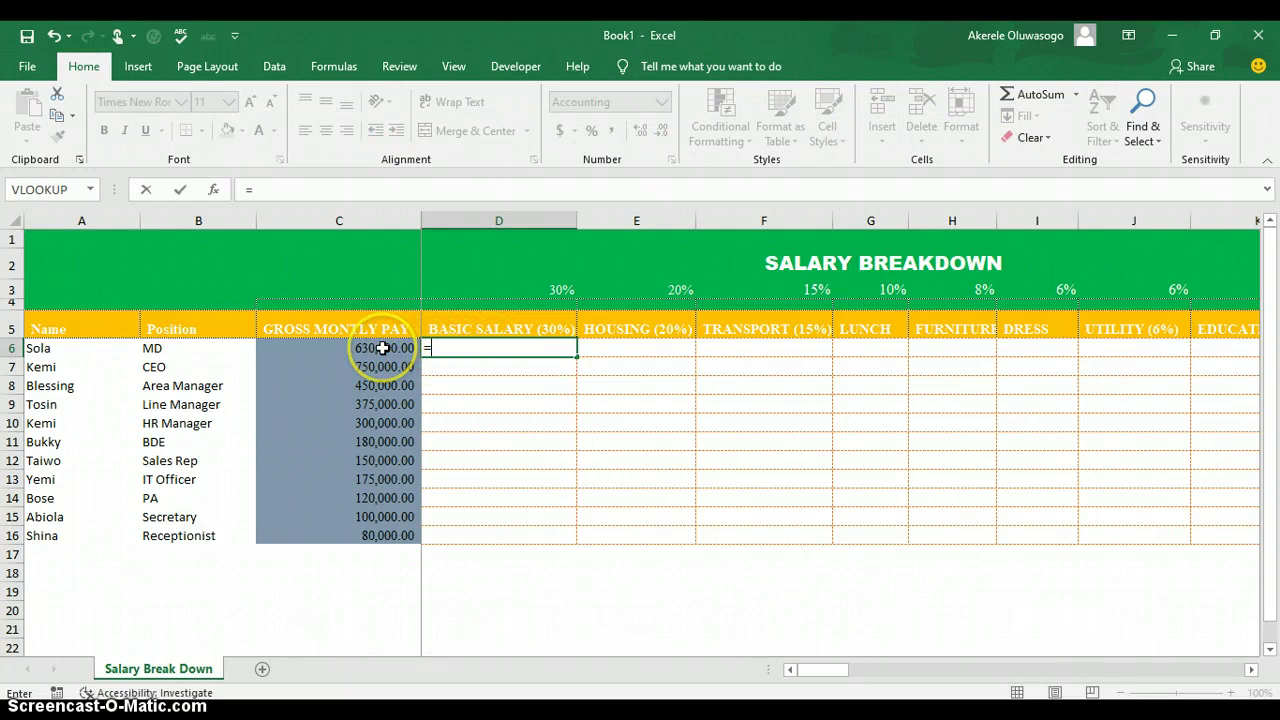
left_click(383, 348)
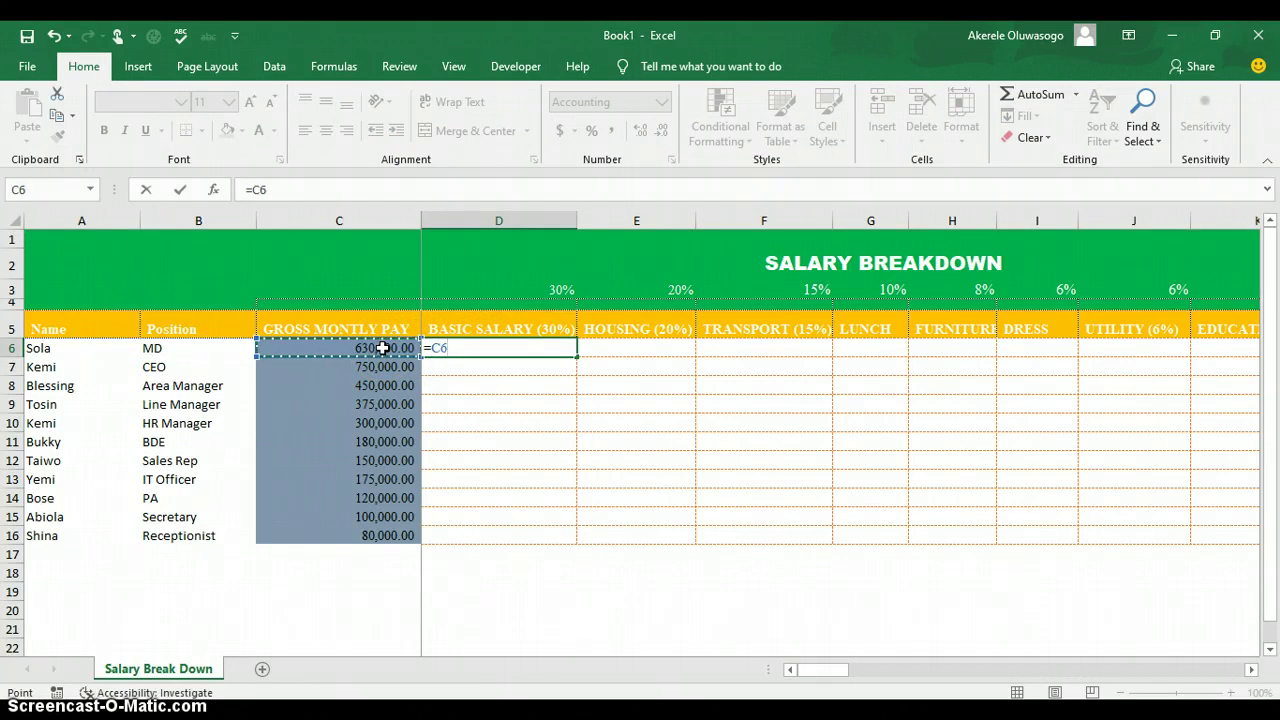
type("*")
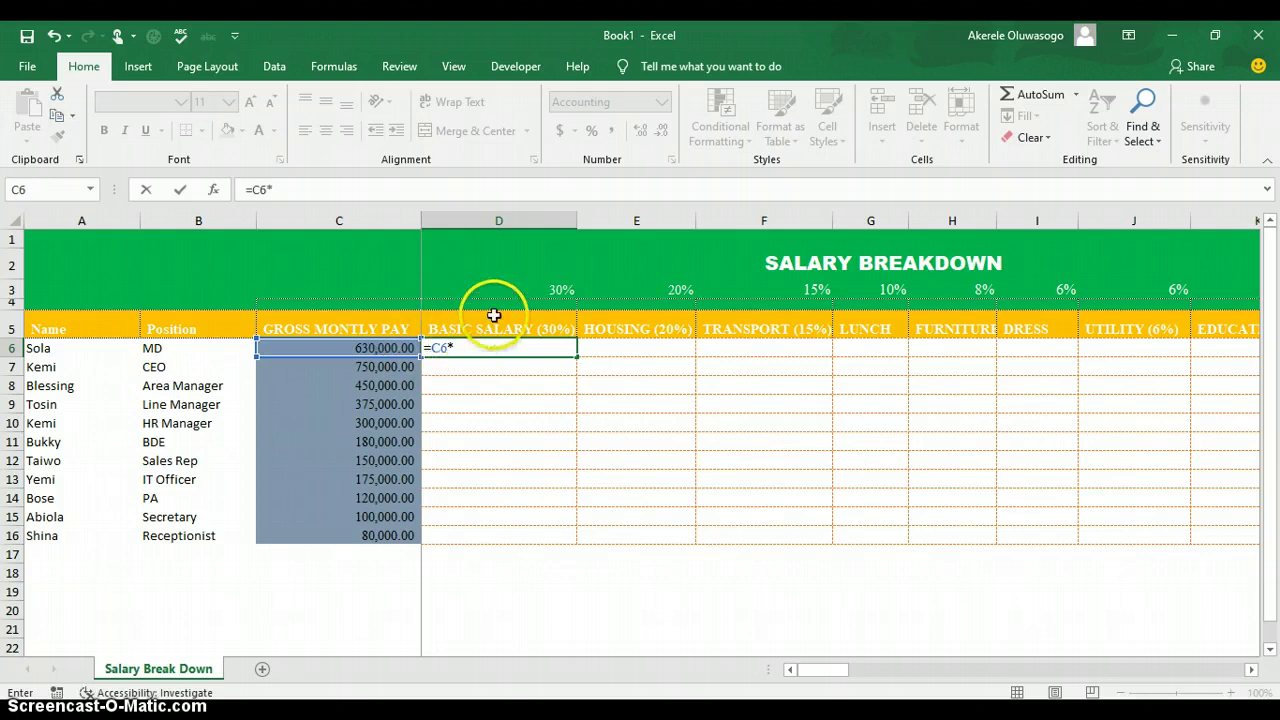
left_click(536, 292)
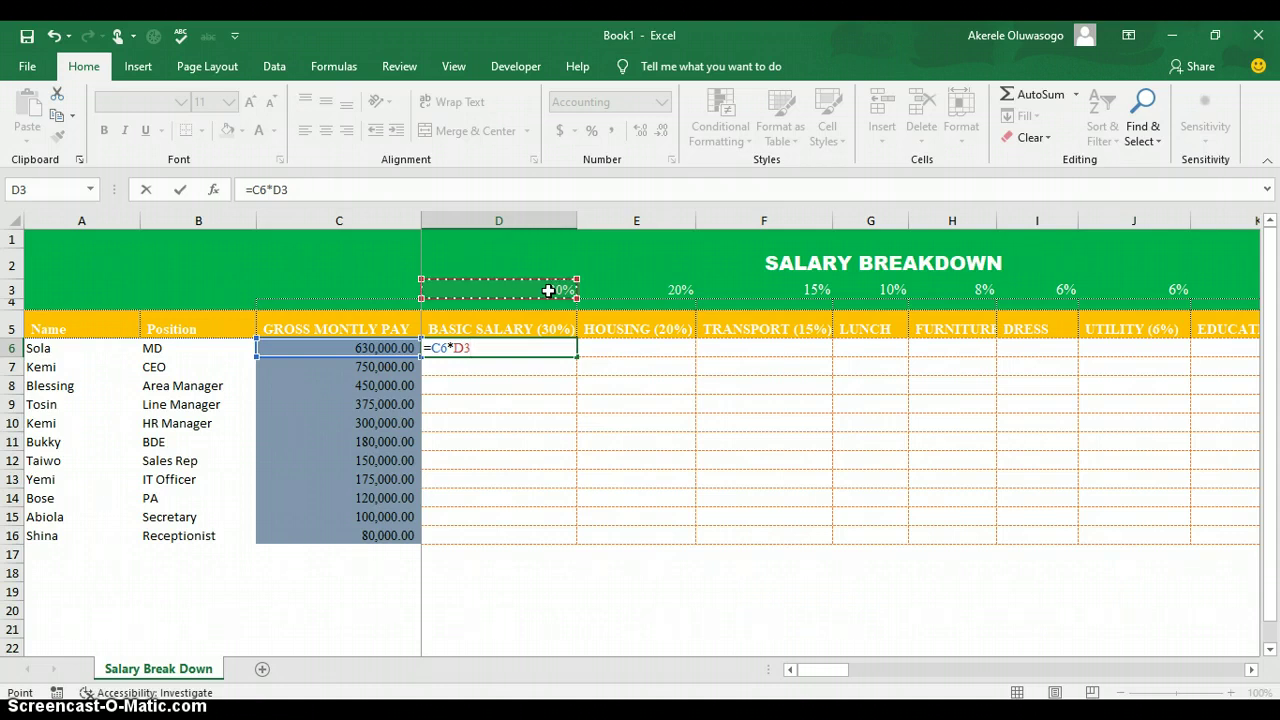
key("F4")
key("Return")
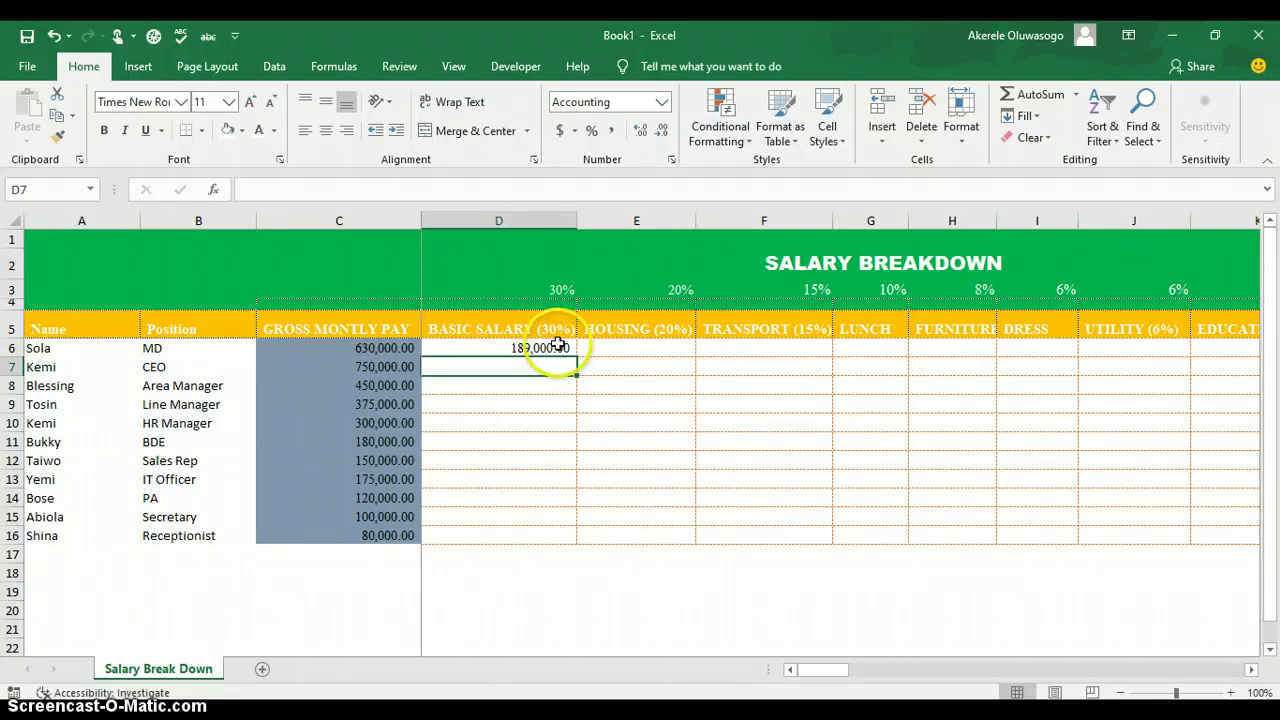
left_click(560, 346)
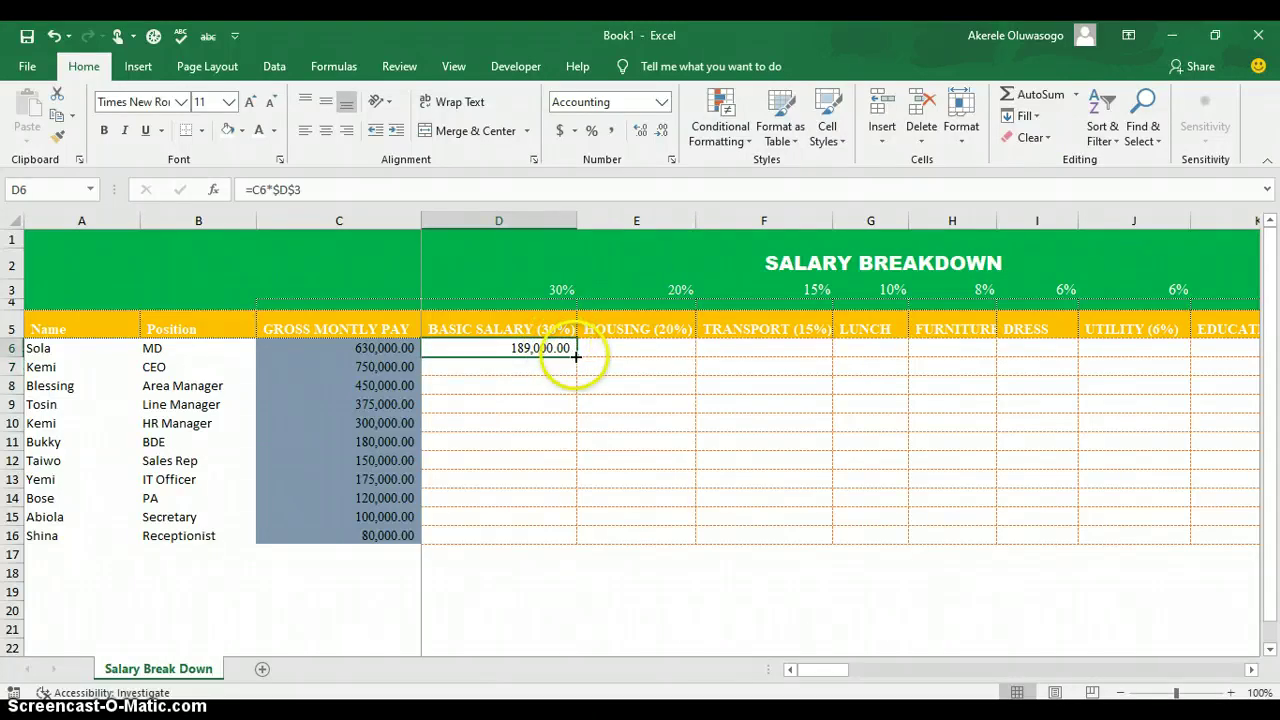
double_click(576, 356)
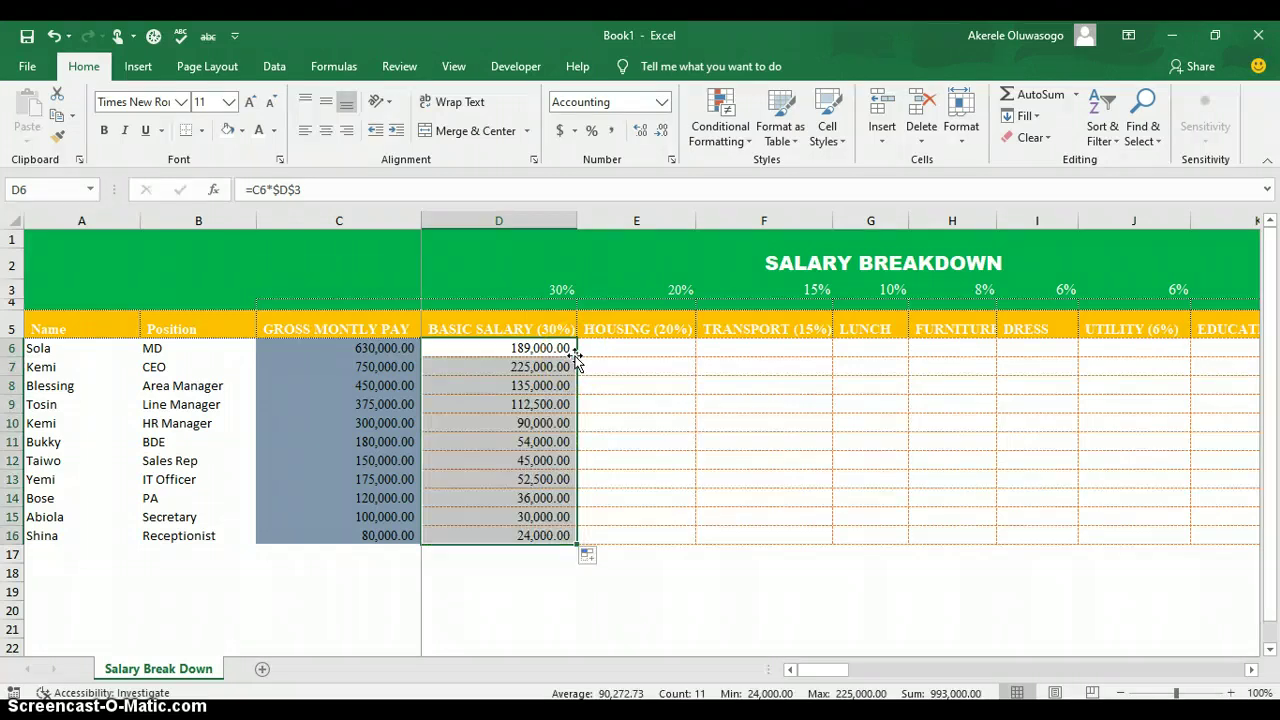
left_click(605, 348)
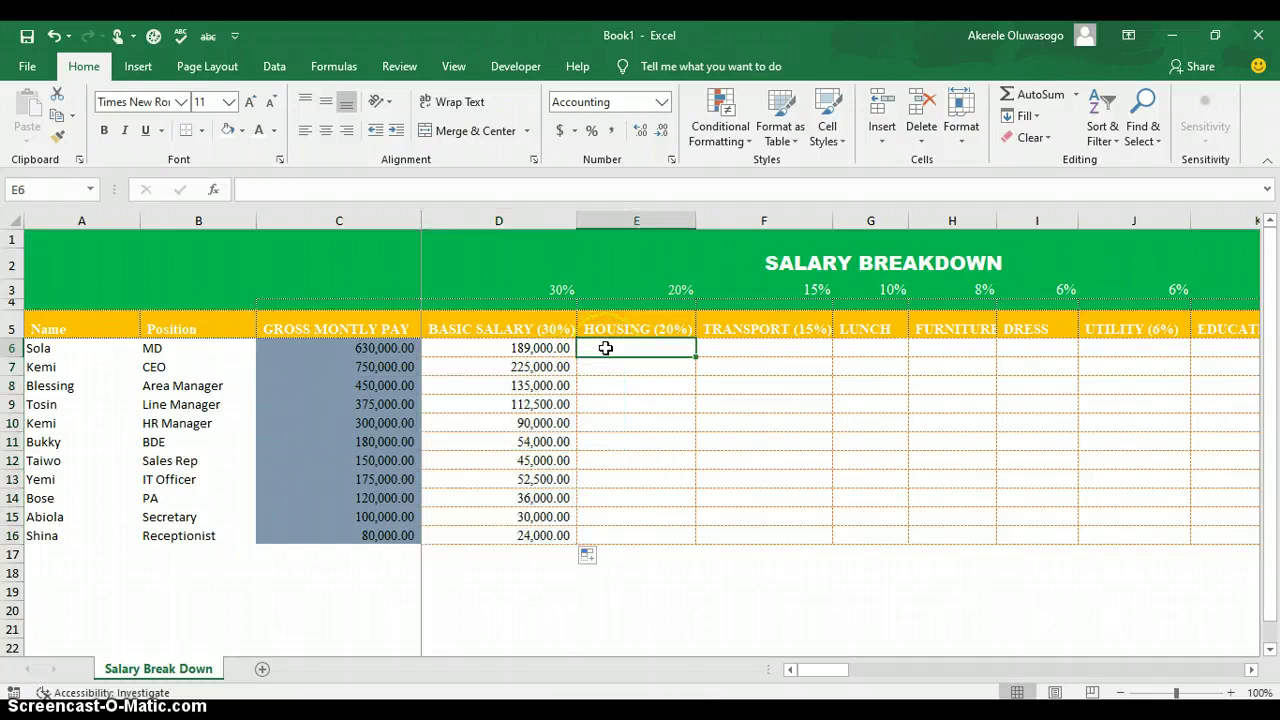
- Enter =C6*$E$3 in E6 and fill it down through E16 (126,000.00 to 16,000.00)
type("=")
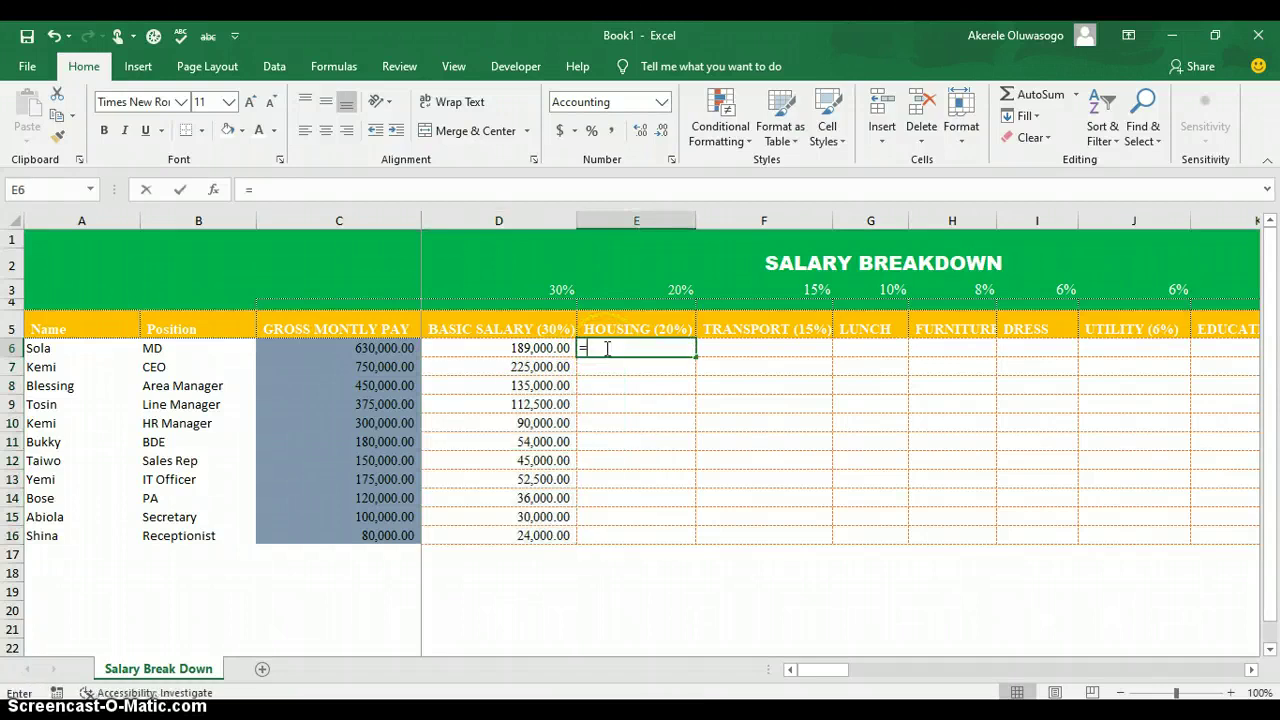
left_click(373, 348)
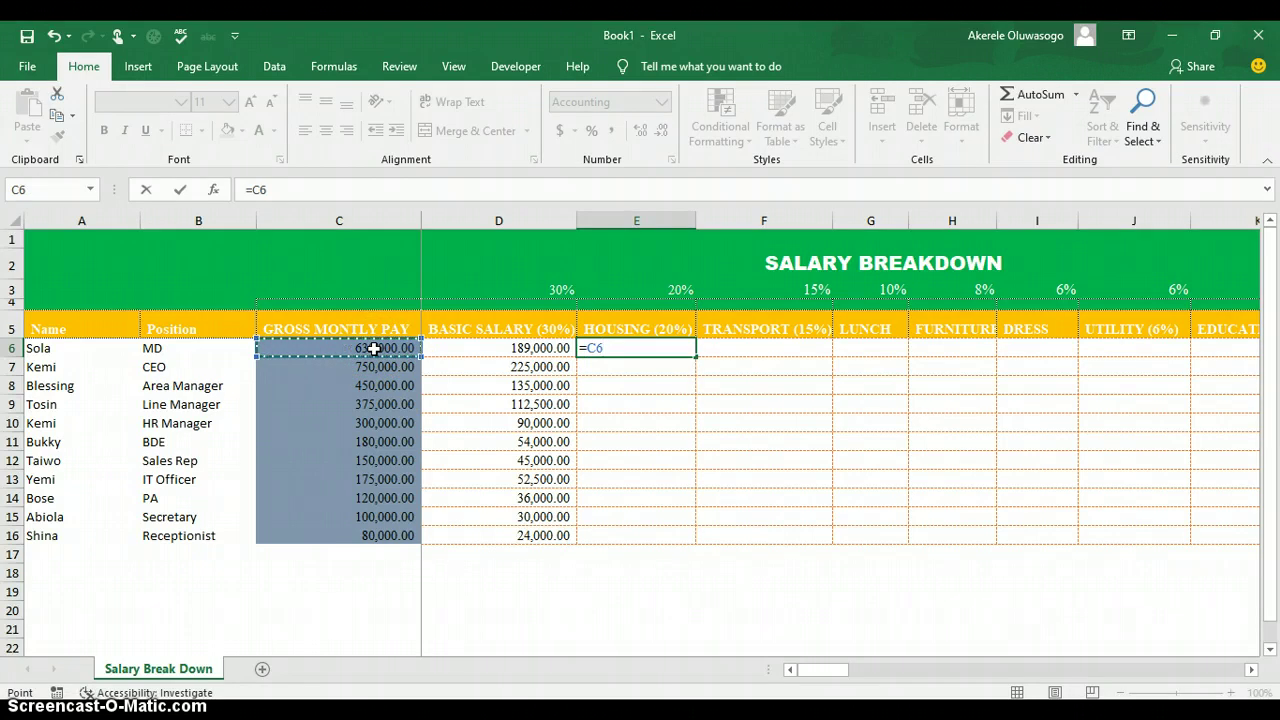
type("*")
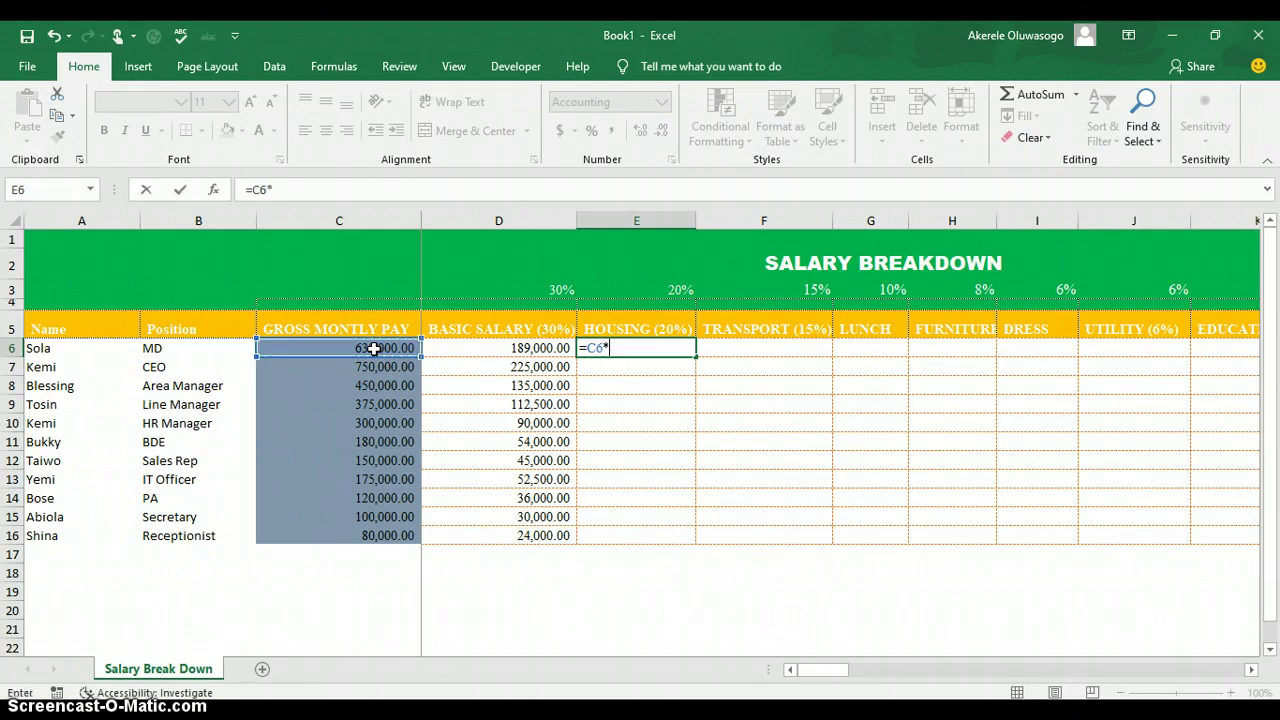
left_click(675, 281)
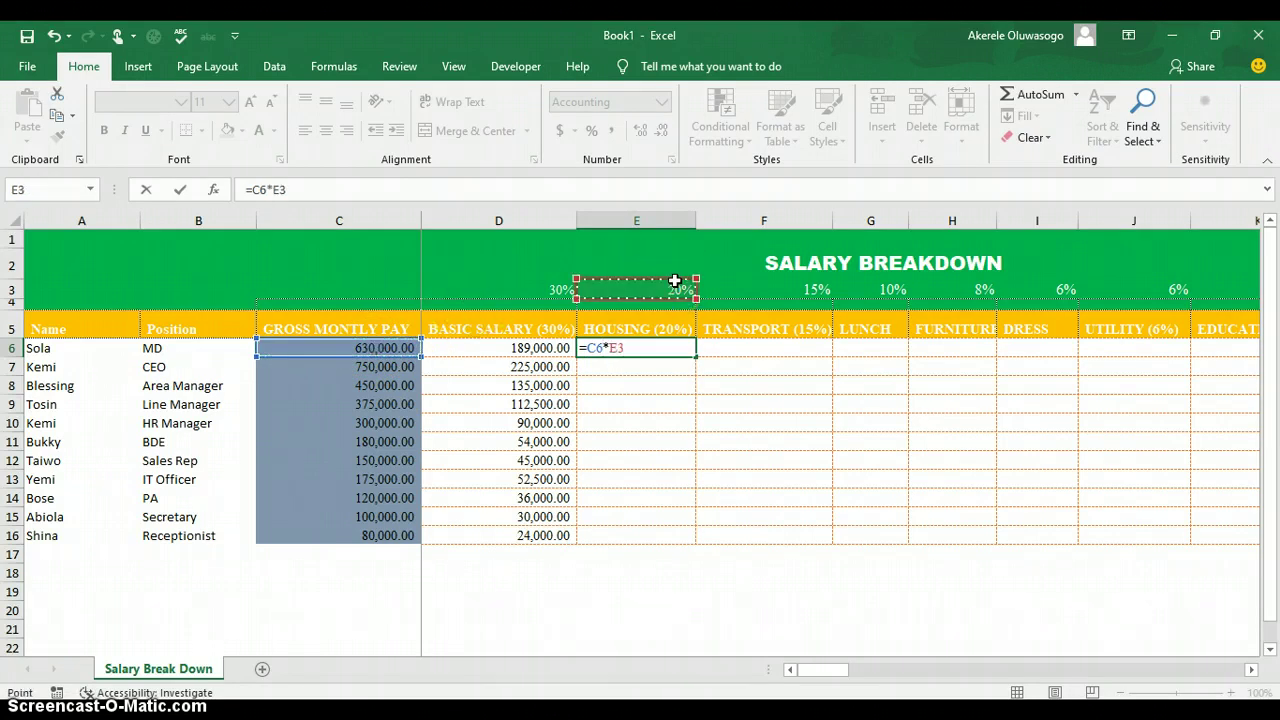
key("F4")
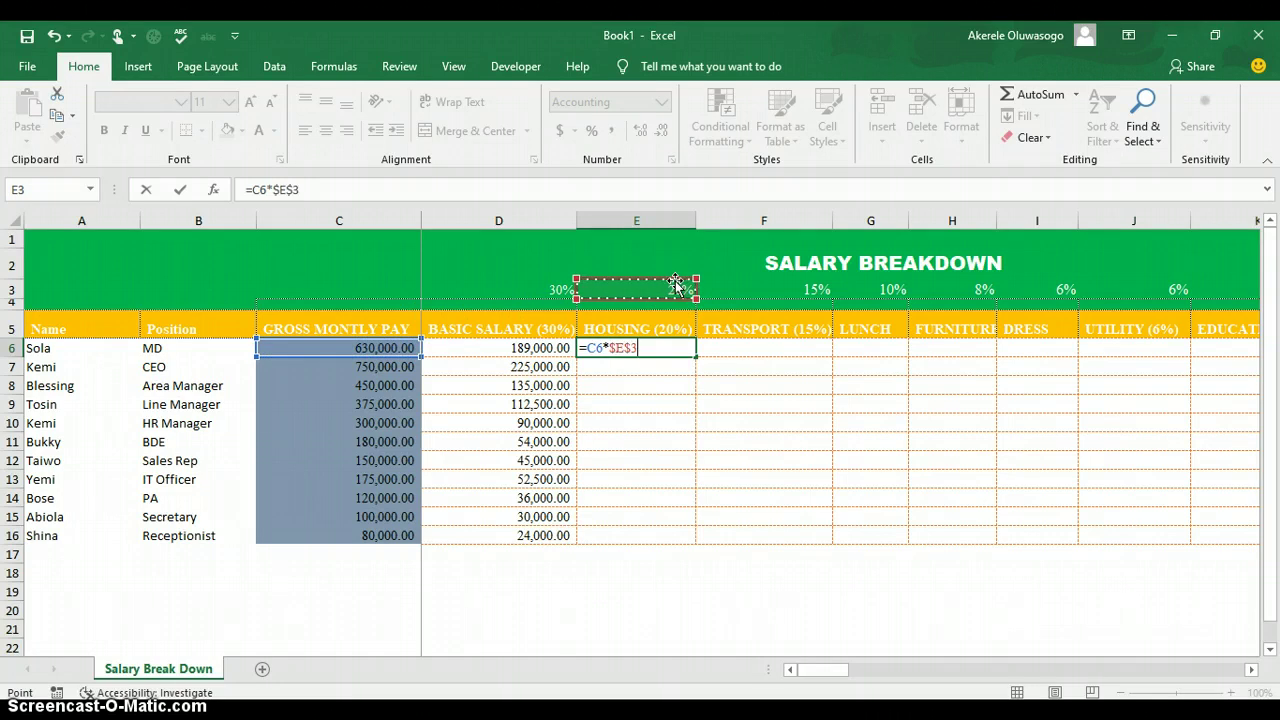
key("Return")
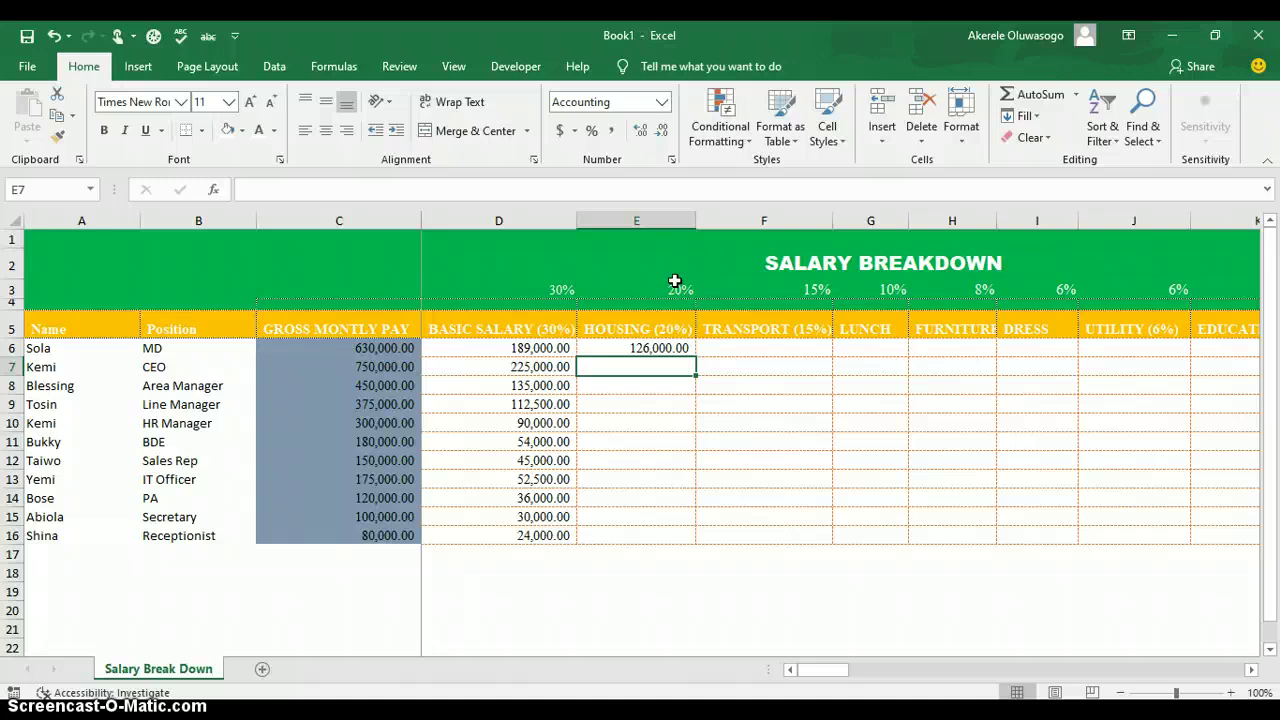
left_click(662, 349)
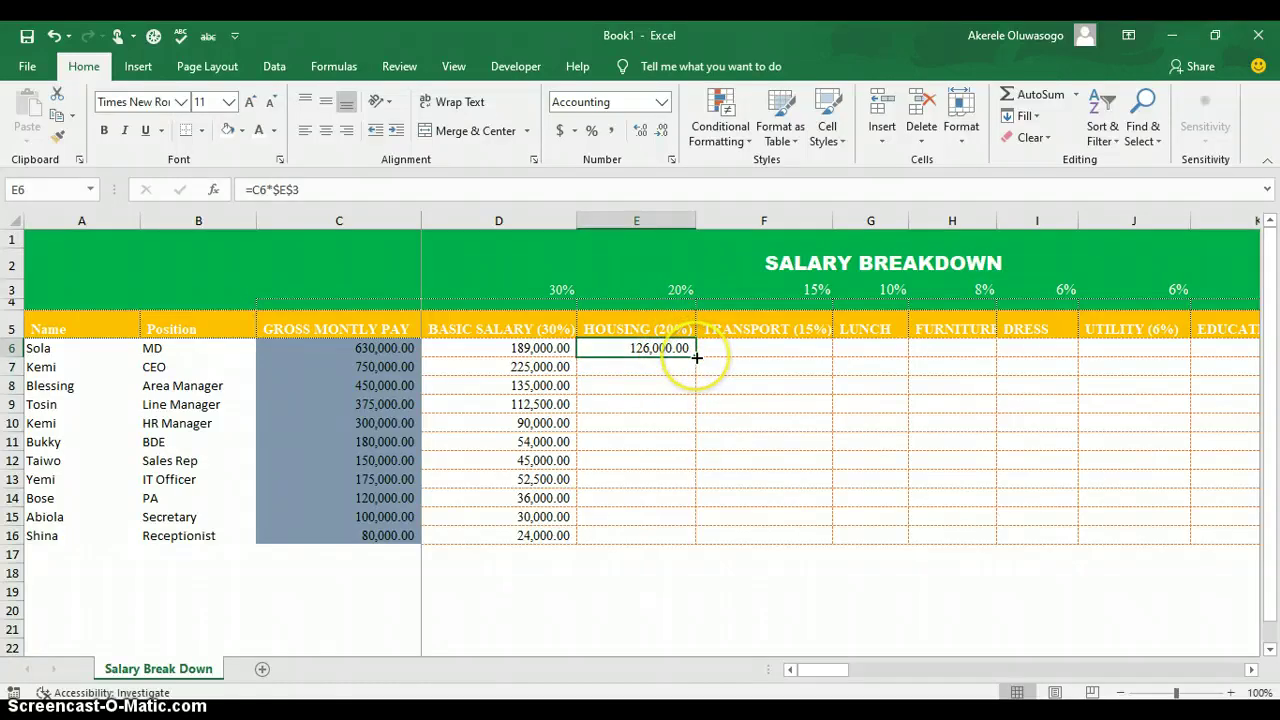
double_click(695, 354)
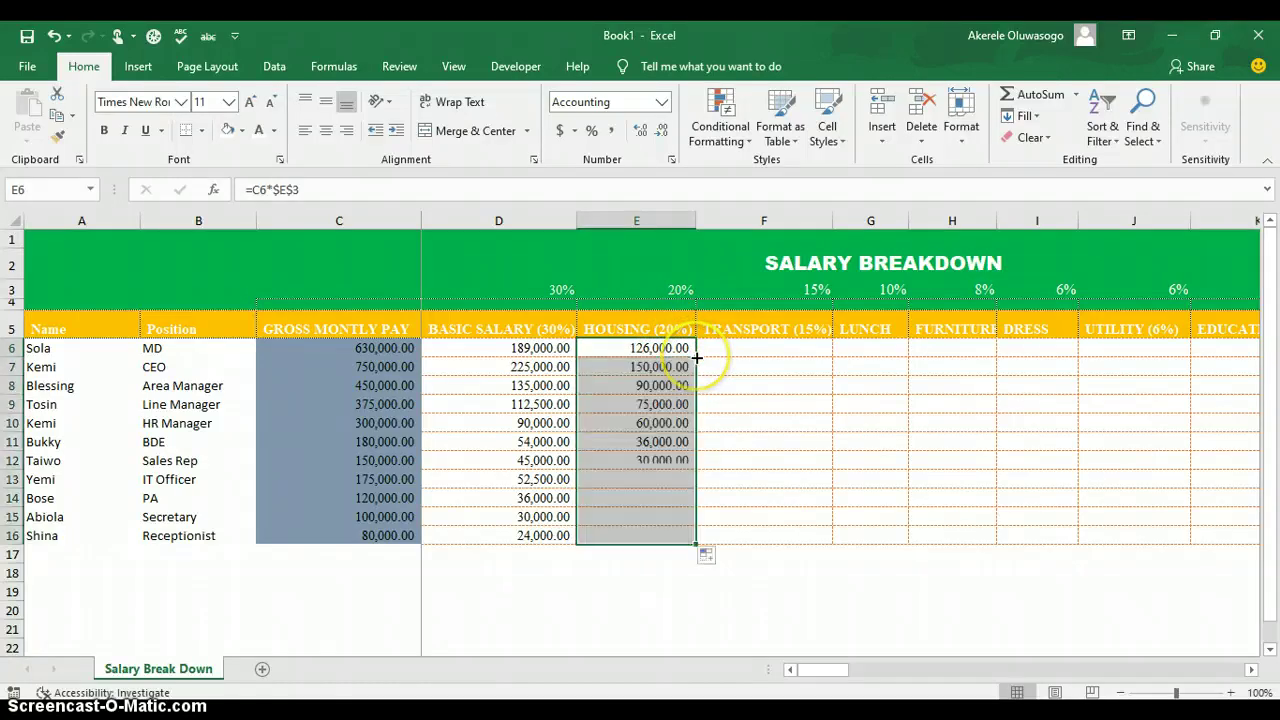
left_click(773, 347)
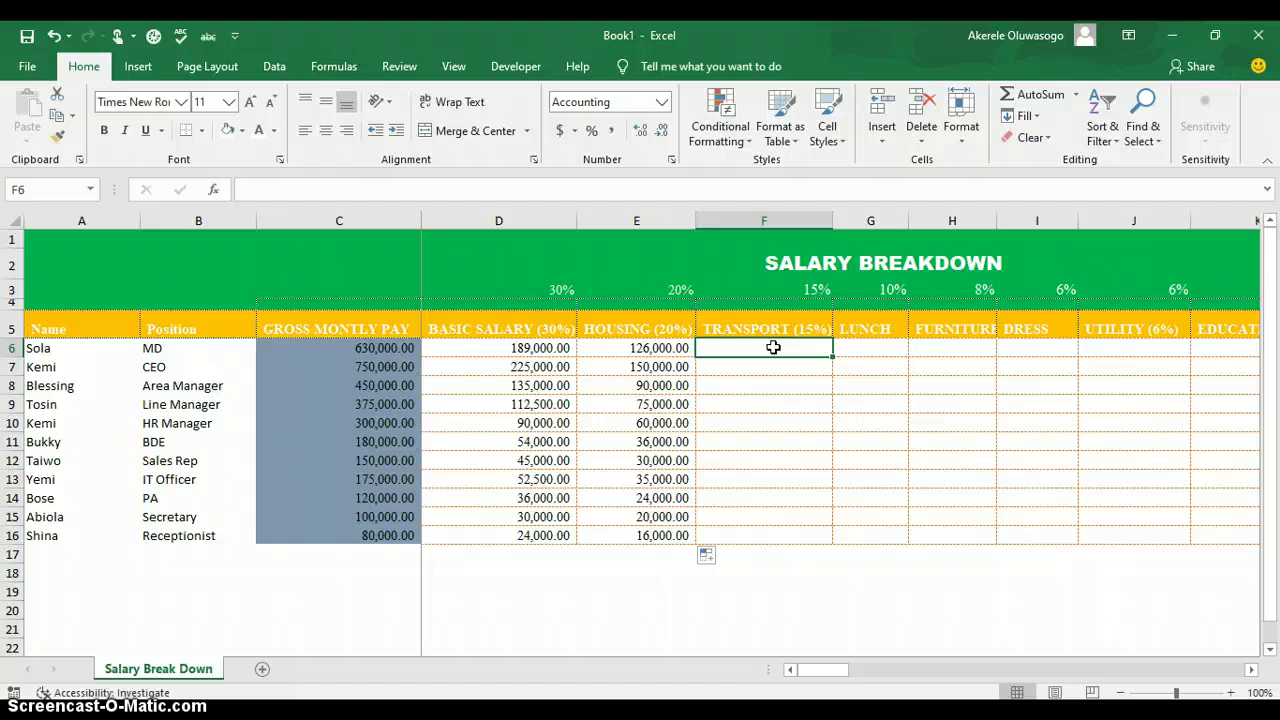
- Enter =C6*$F$3 in F6 and copy it down to F16 (94,500.00 to 12,000.00)
type("=")
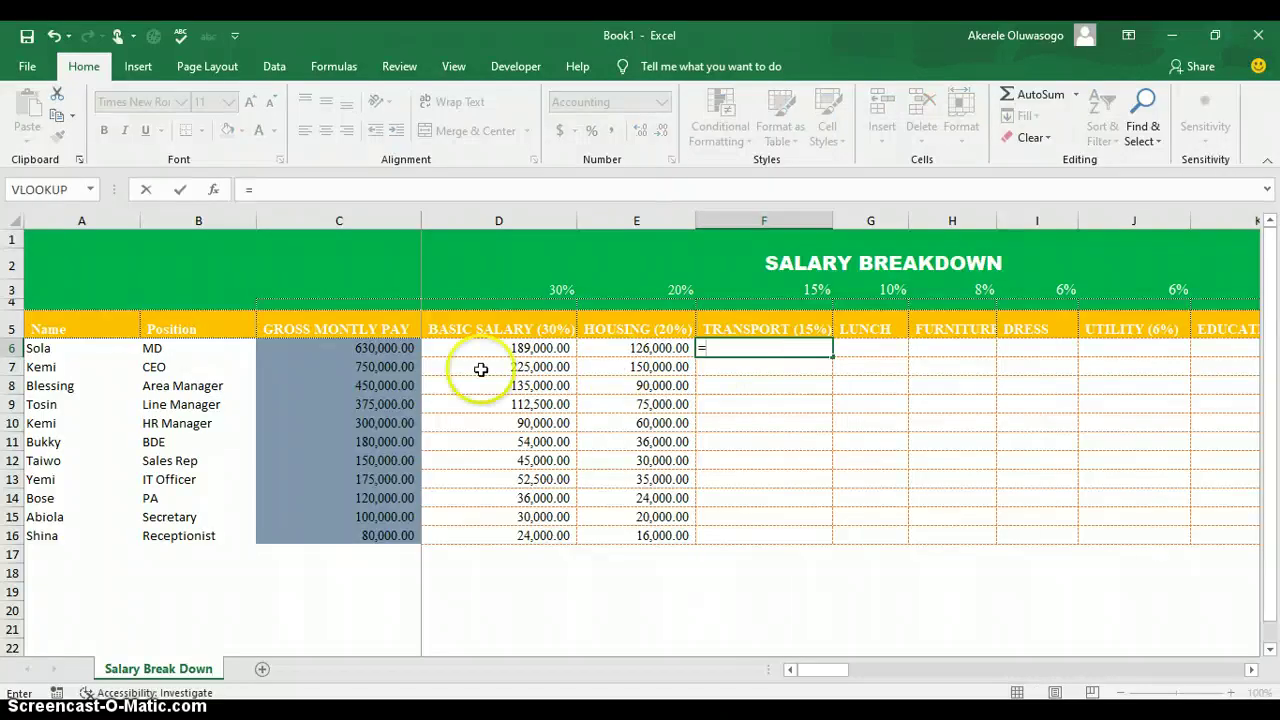
left_click(396, 349)
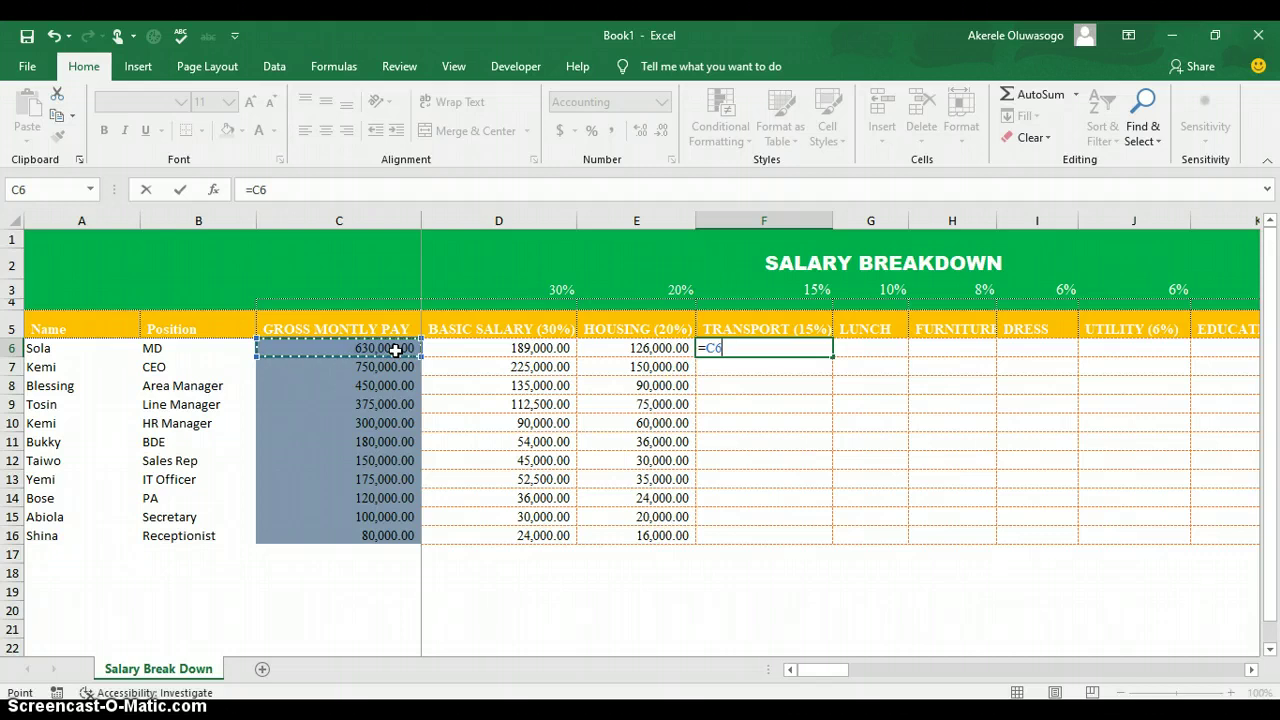
type("*")
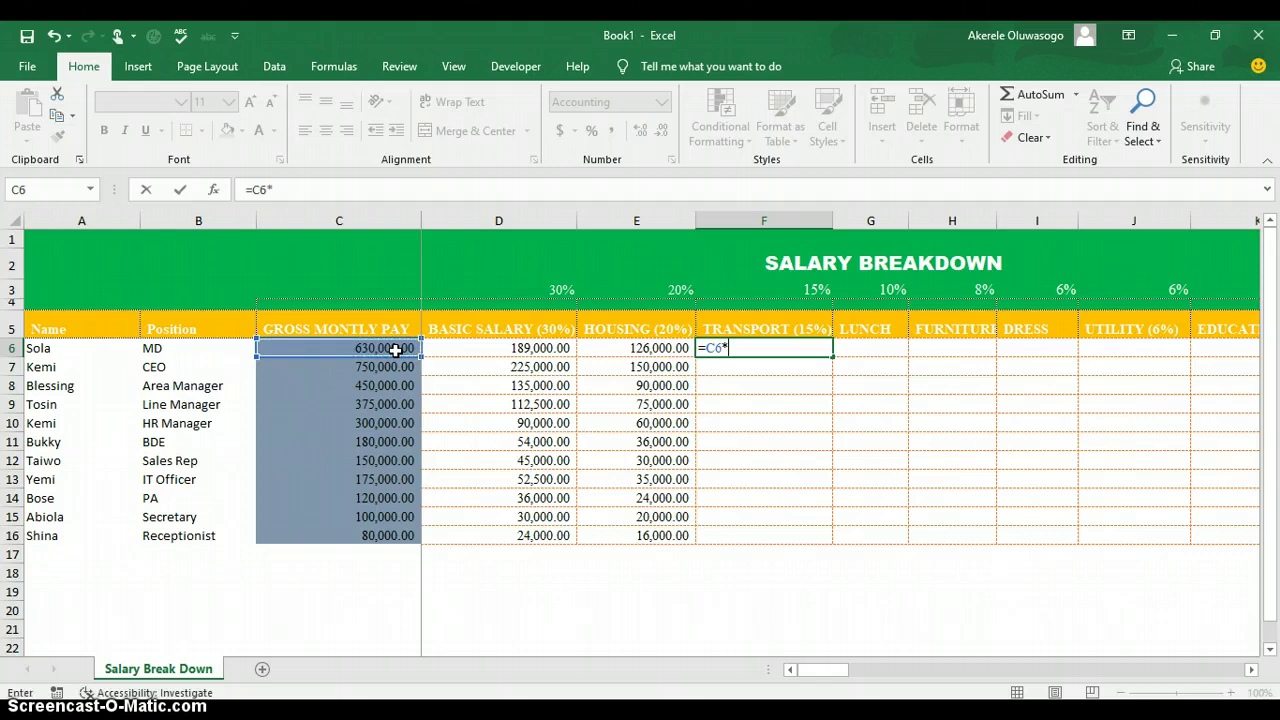
left_click(808, 289)
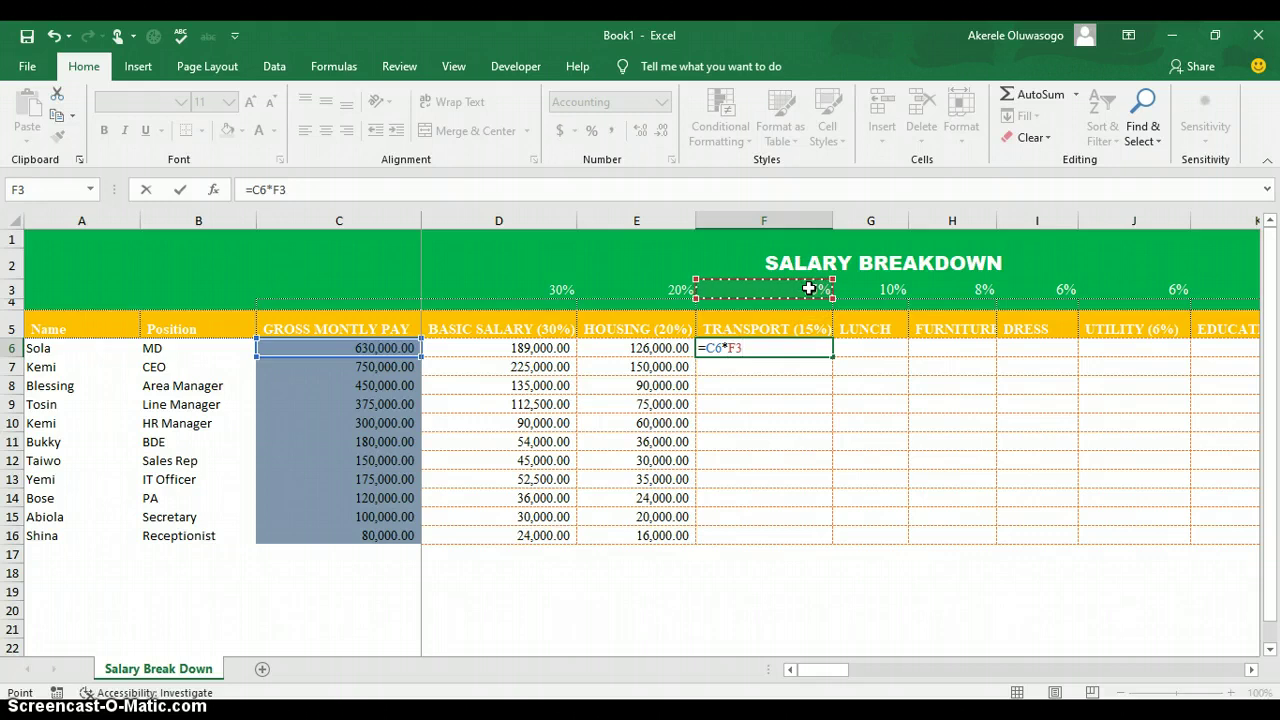
key("F4")
key("Return")
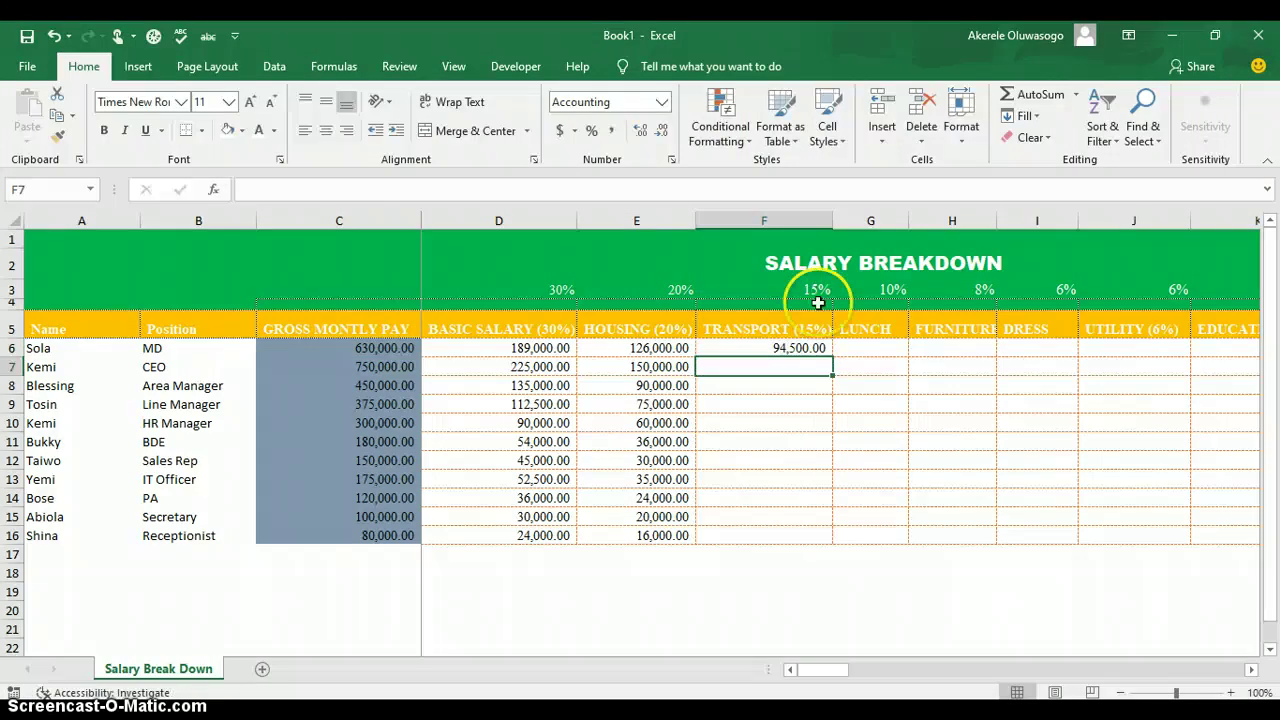
left_click(822, 349)
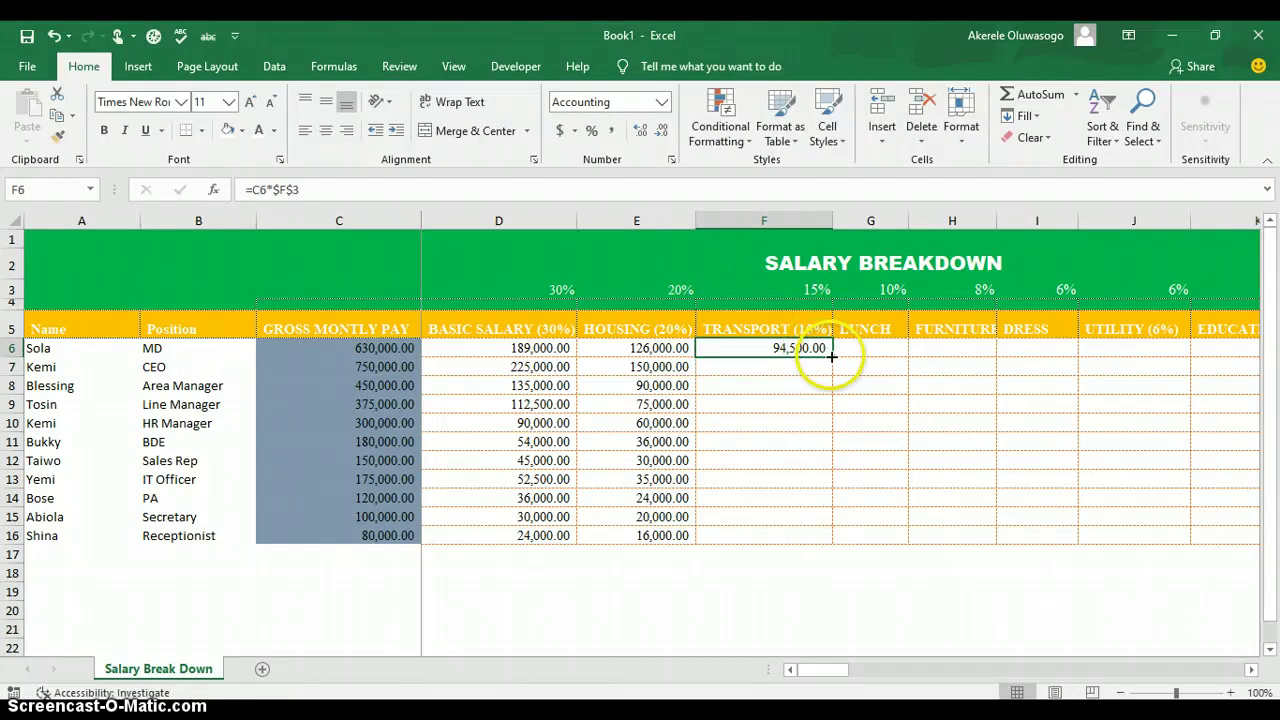
double_click(831, 357)
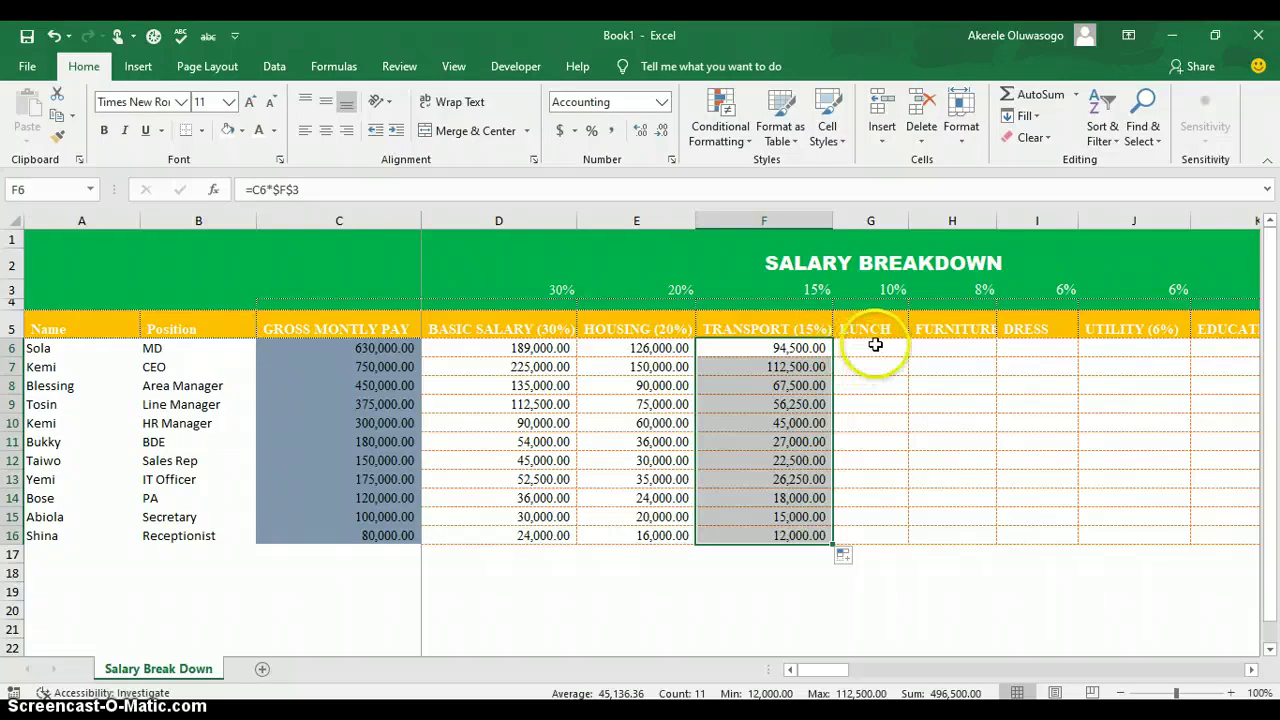
left_click(878, 345)
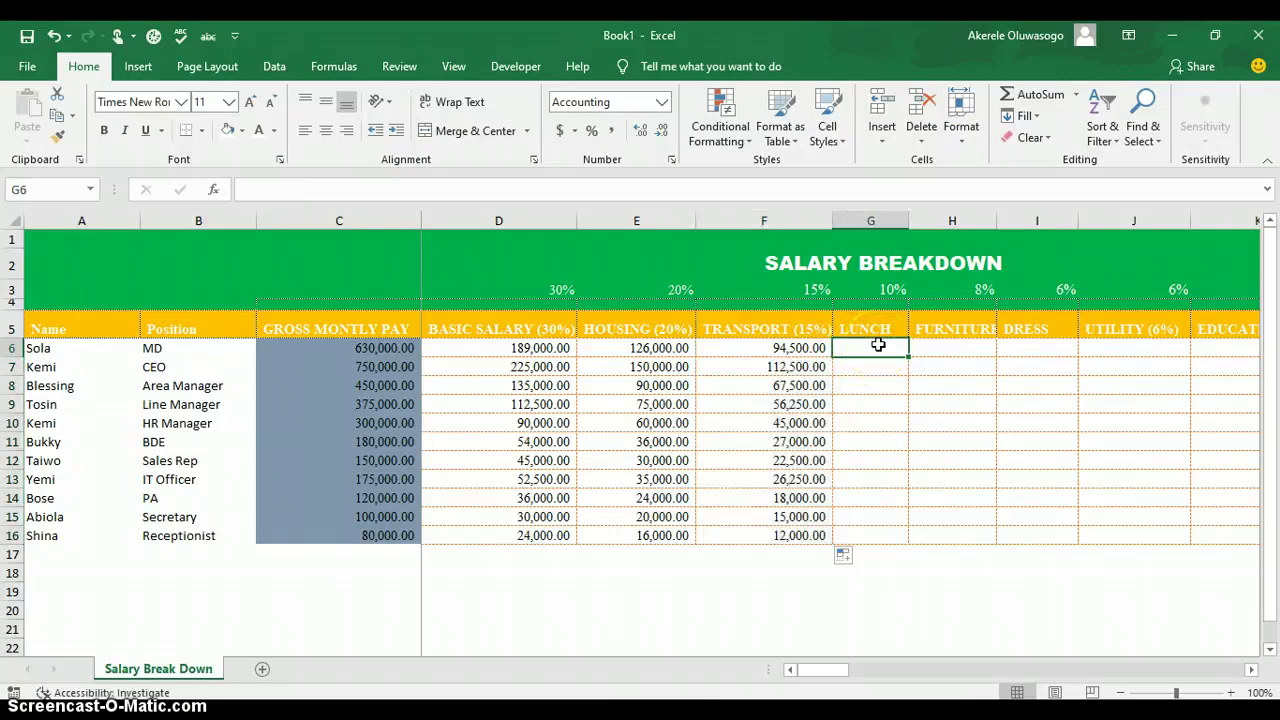
- Enter =C6*$G$3 in G6 and fill the 10% lunch amounts down to G16
type("=")
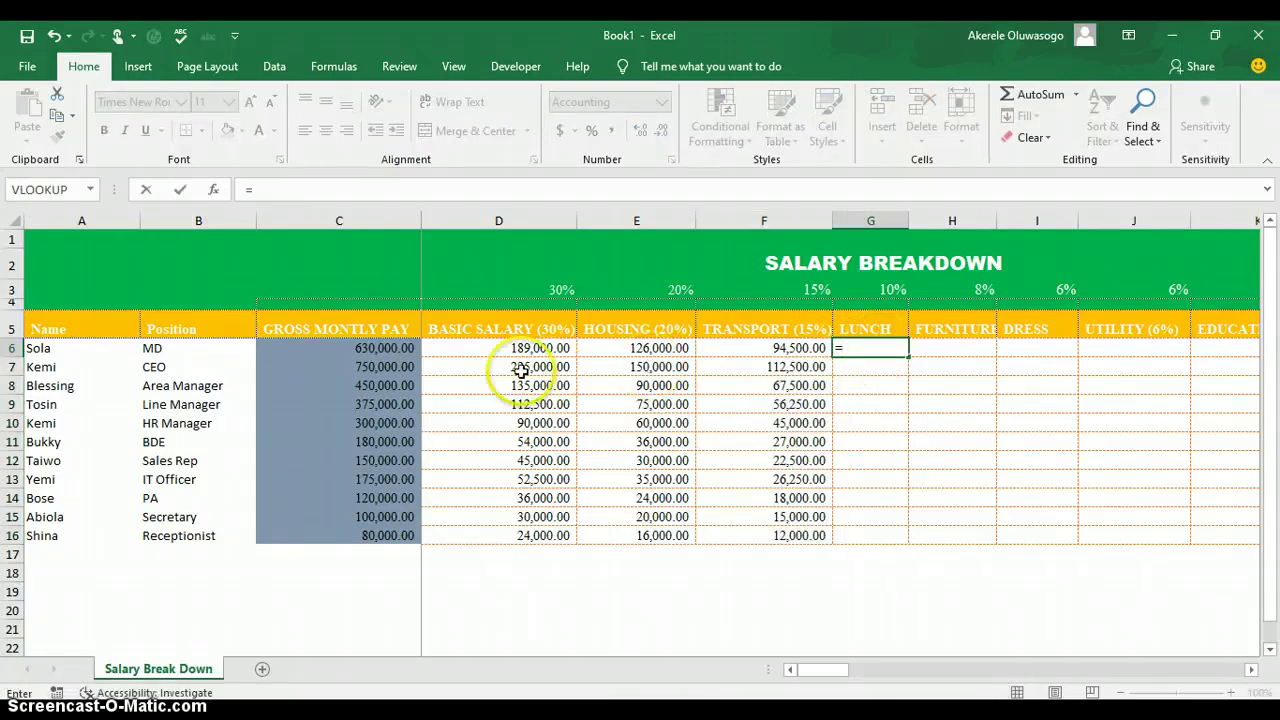
left_click(397, 347)
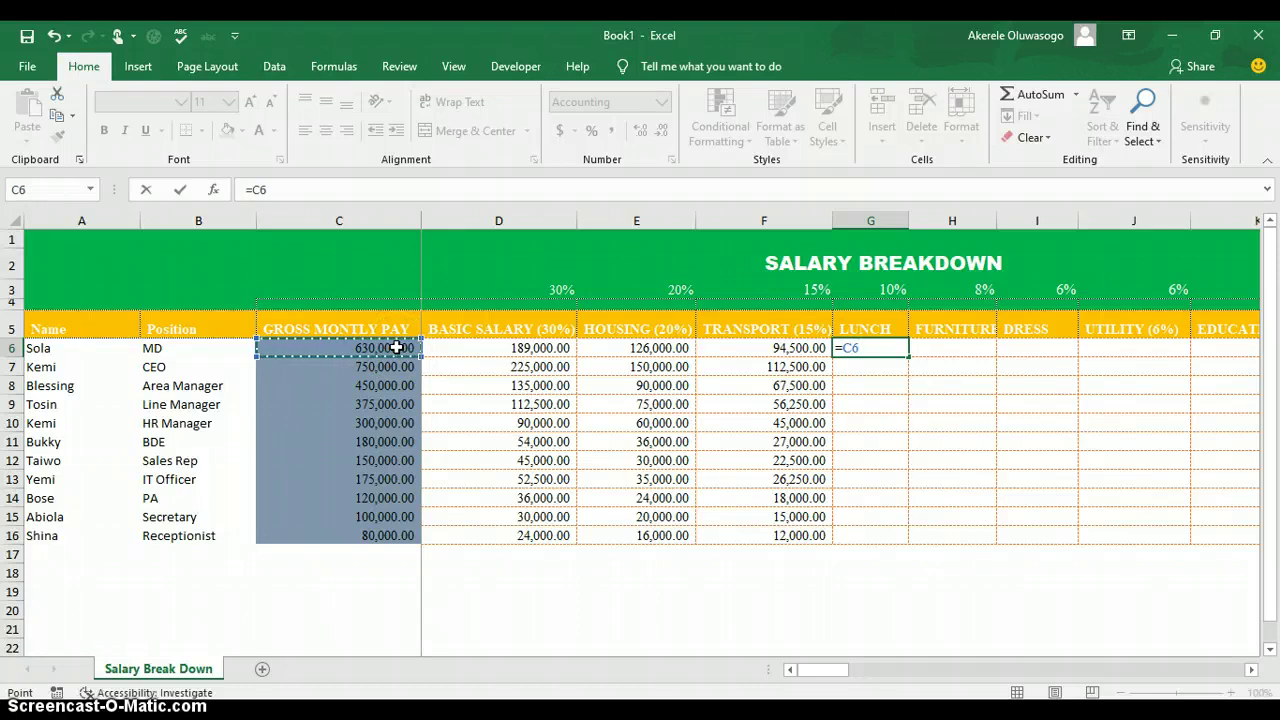
type("*")
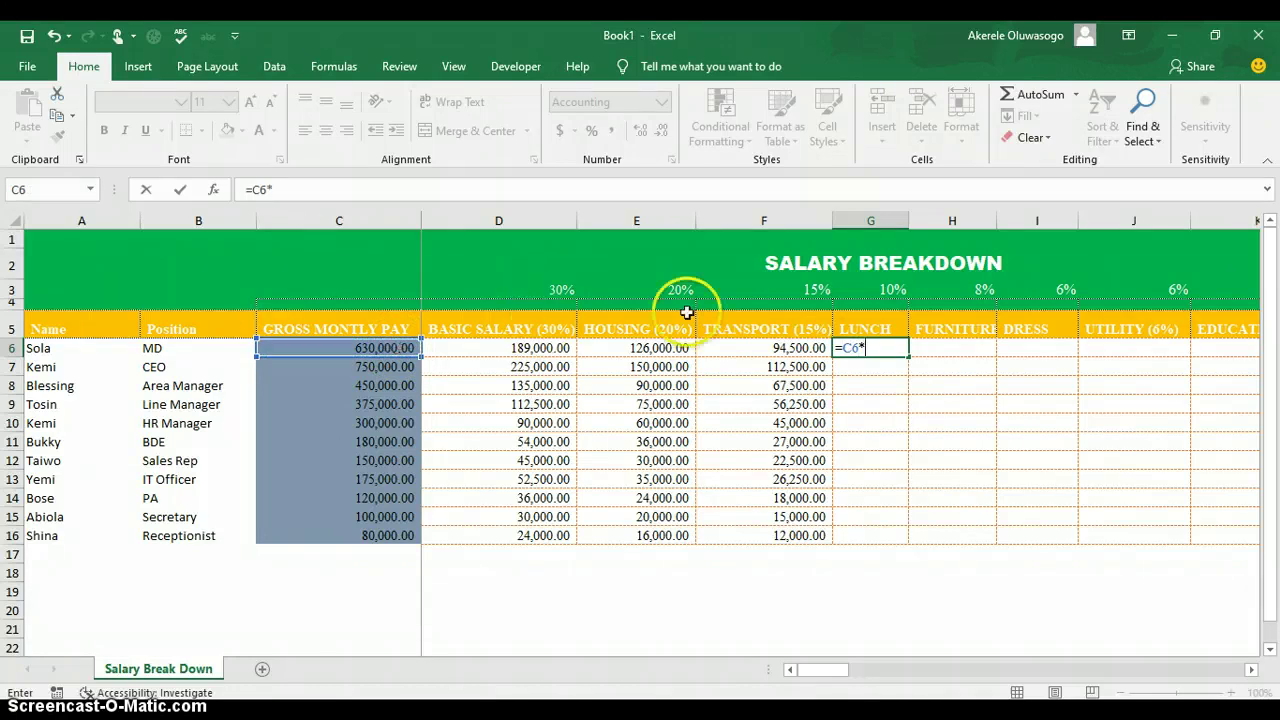
left_click(895, 289)
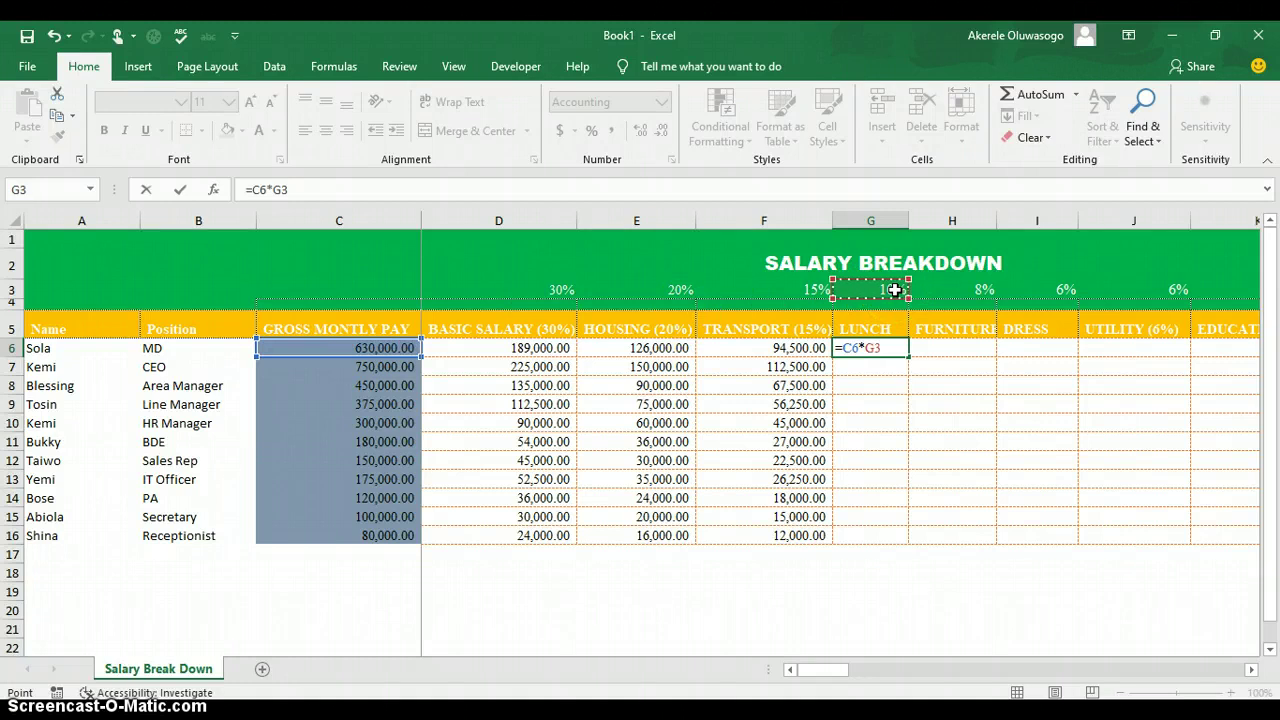
key("F4")
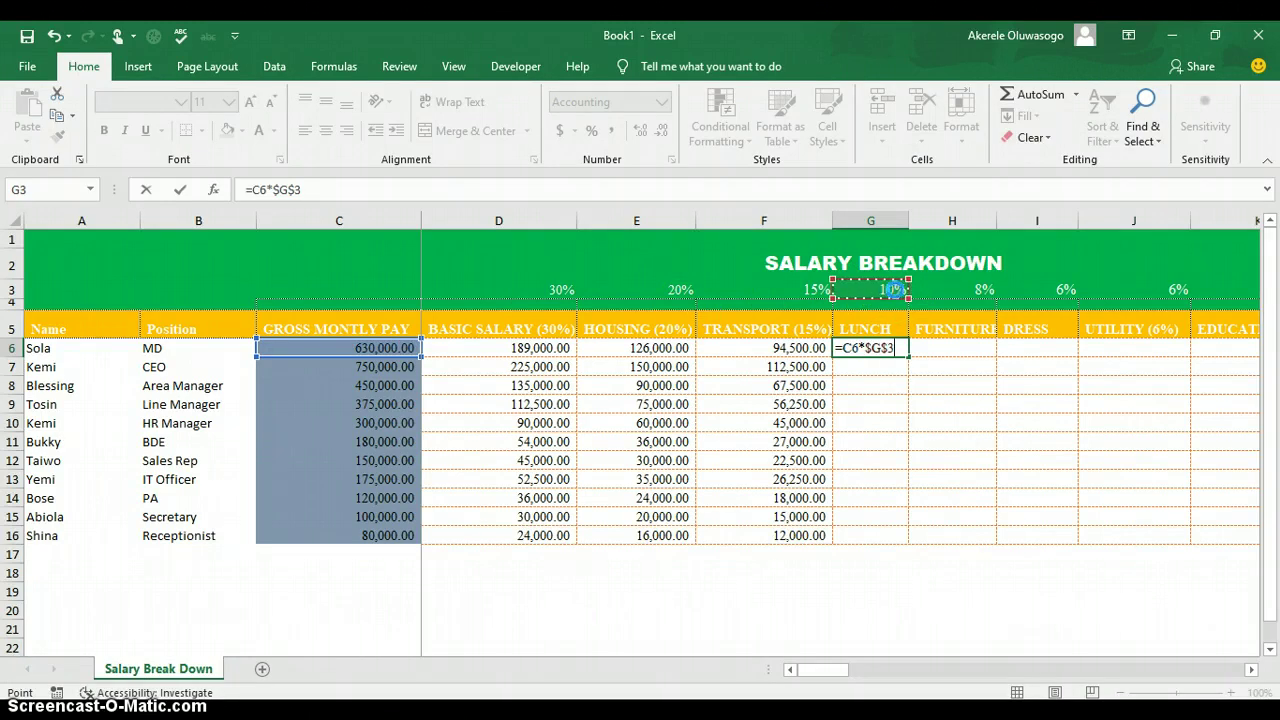
key("Return")
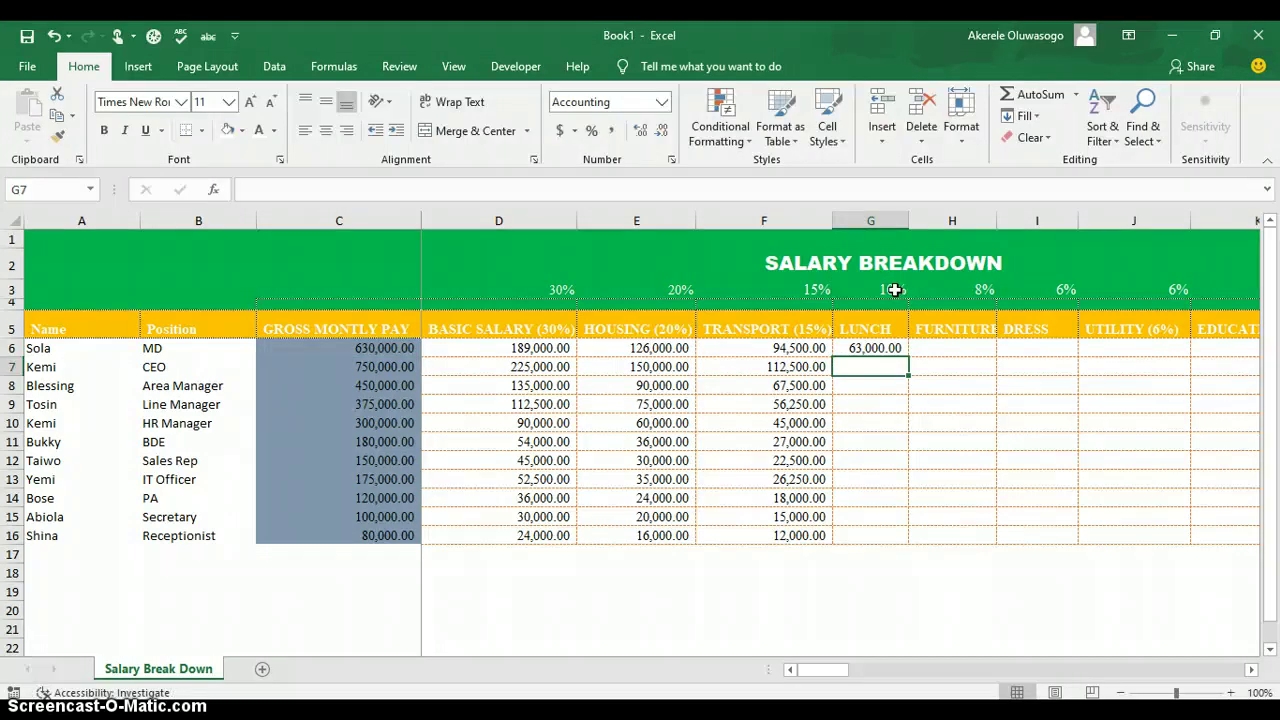
left_click(887, 347)
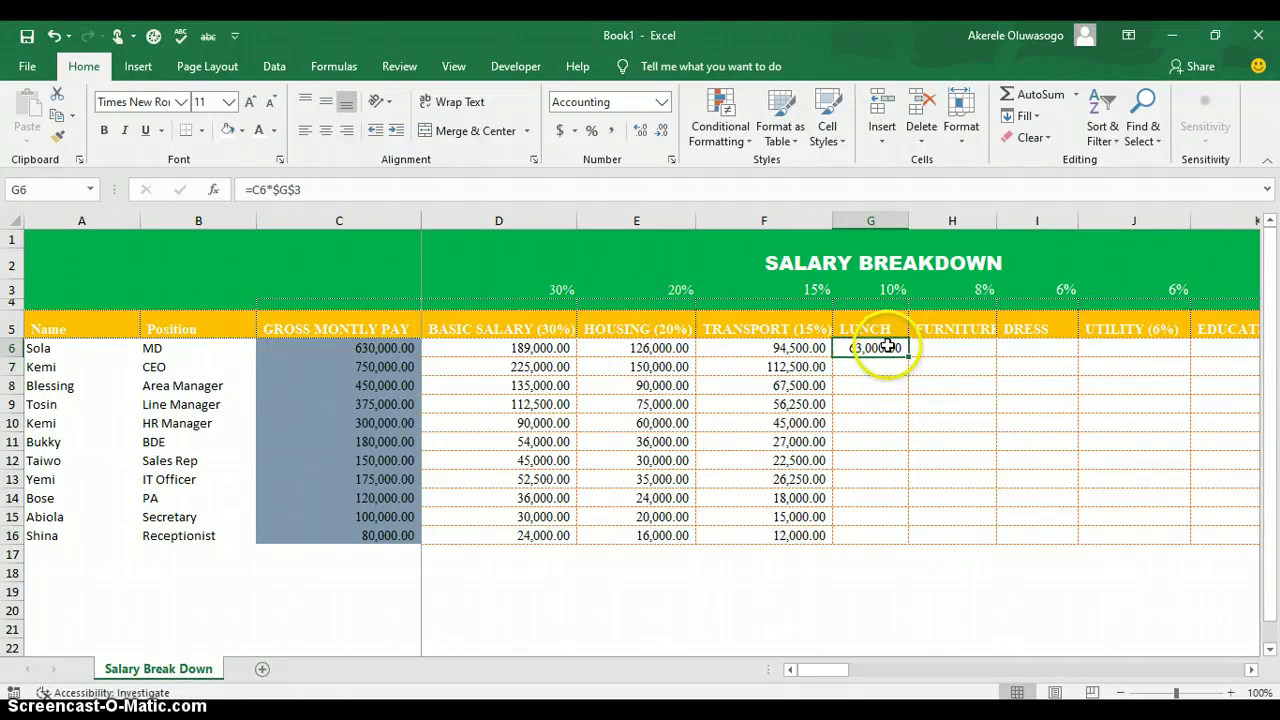
double_click(912, 356)
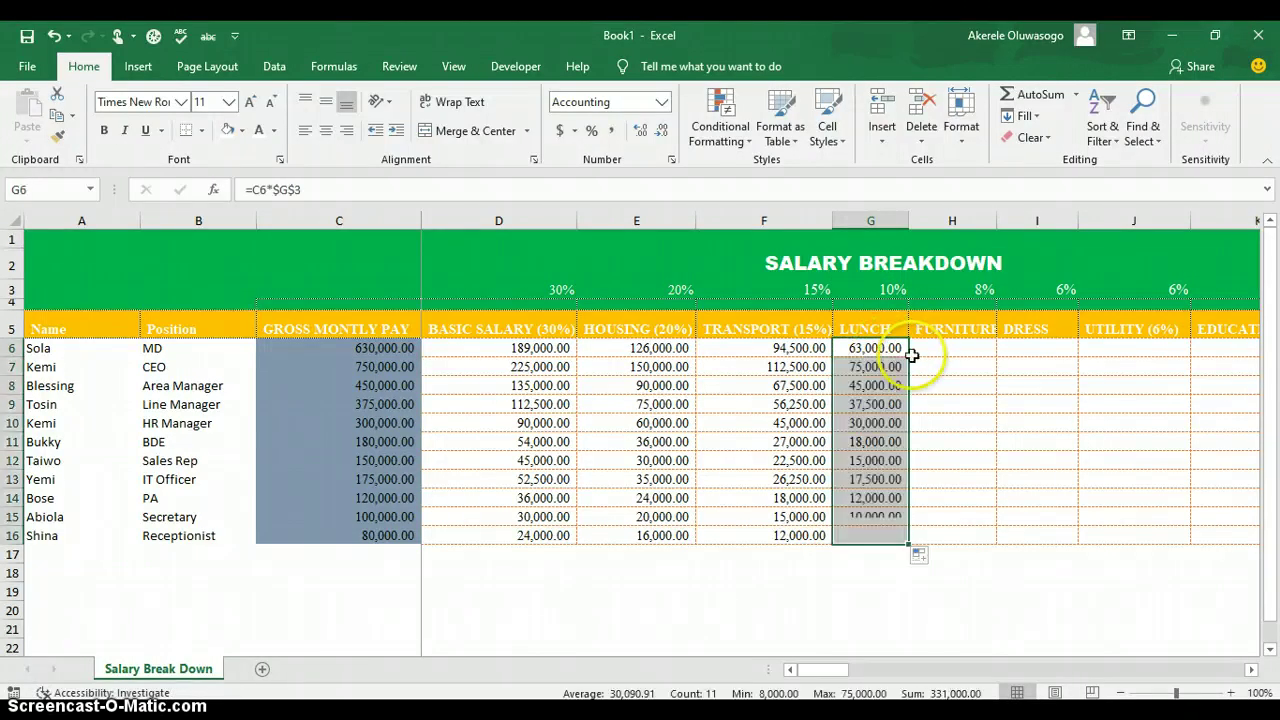
- Enter =C6*$H$3 in H6 and fill the 8% furniture amounts down to H16
left_click(953, 345)
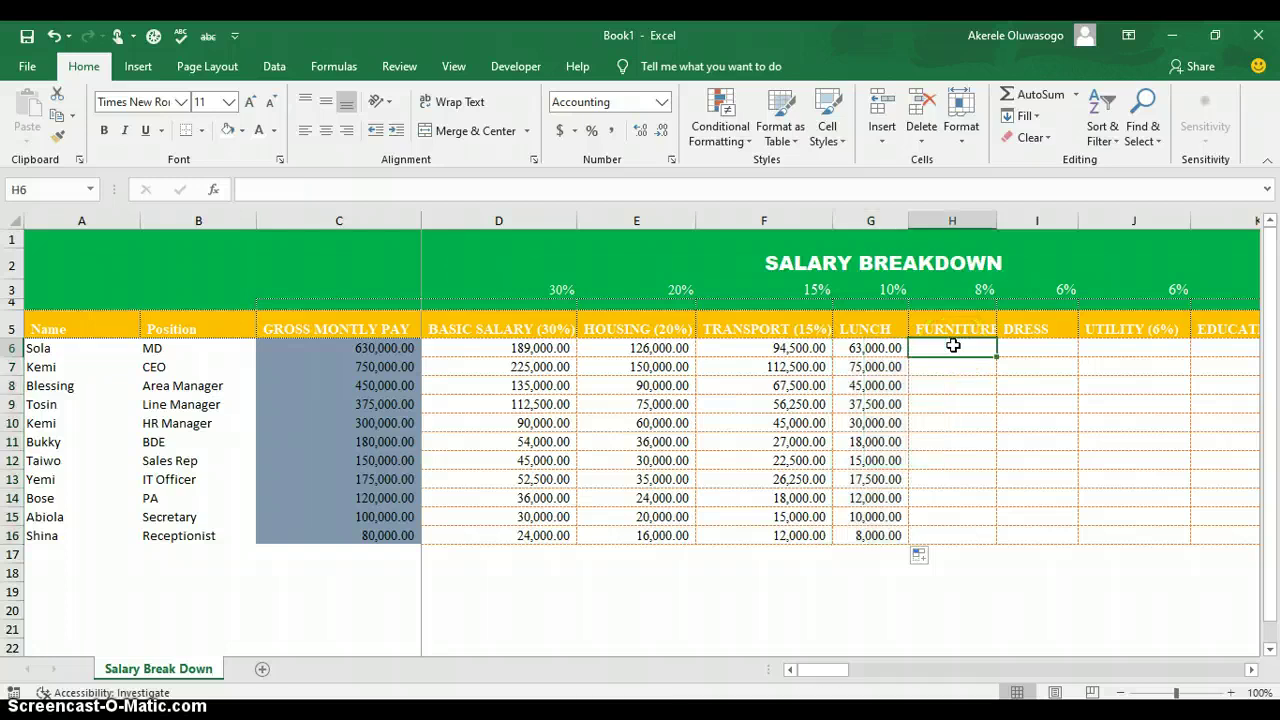
type("=")
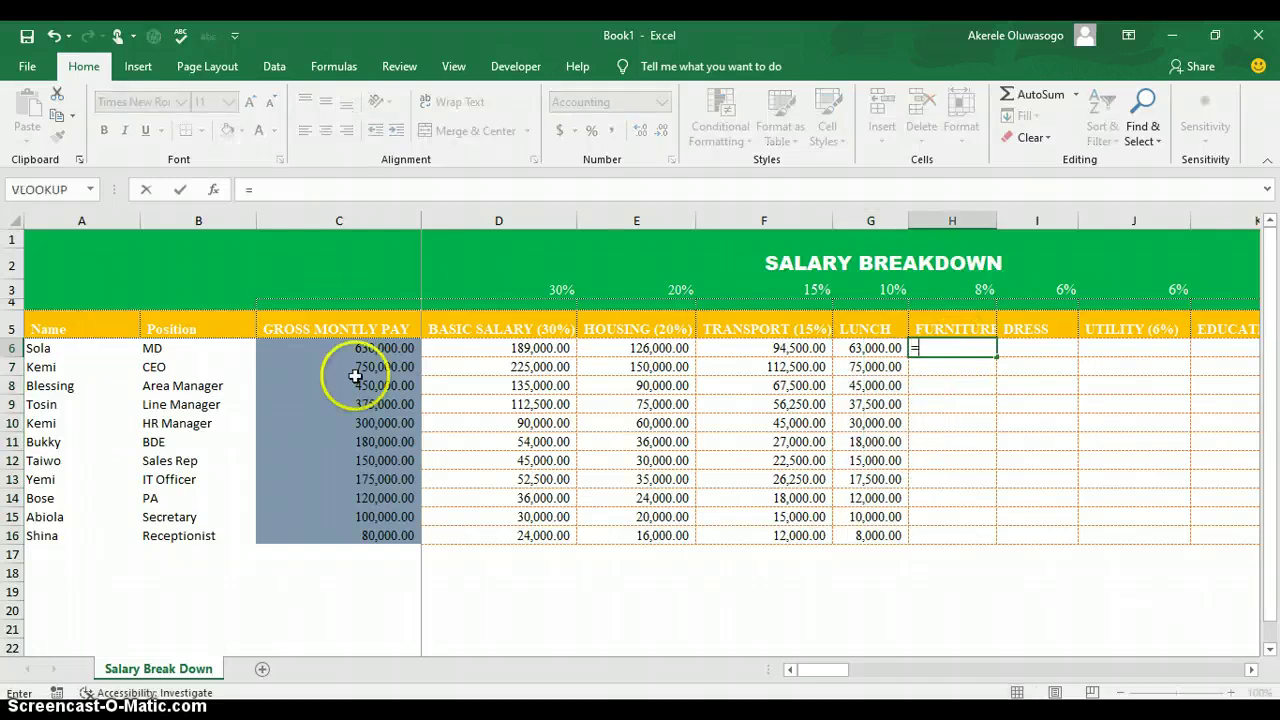
left_click(378, 350)
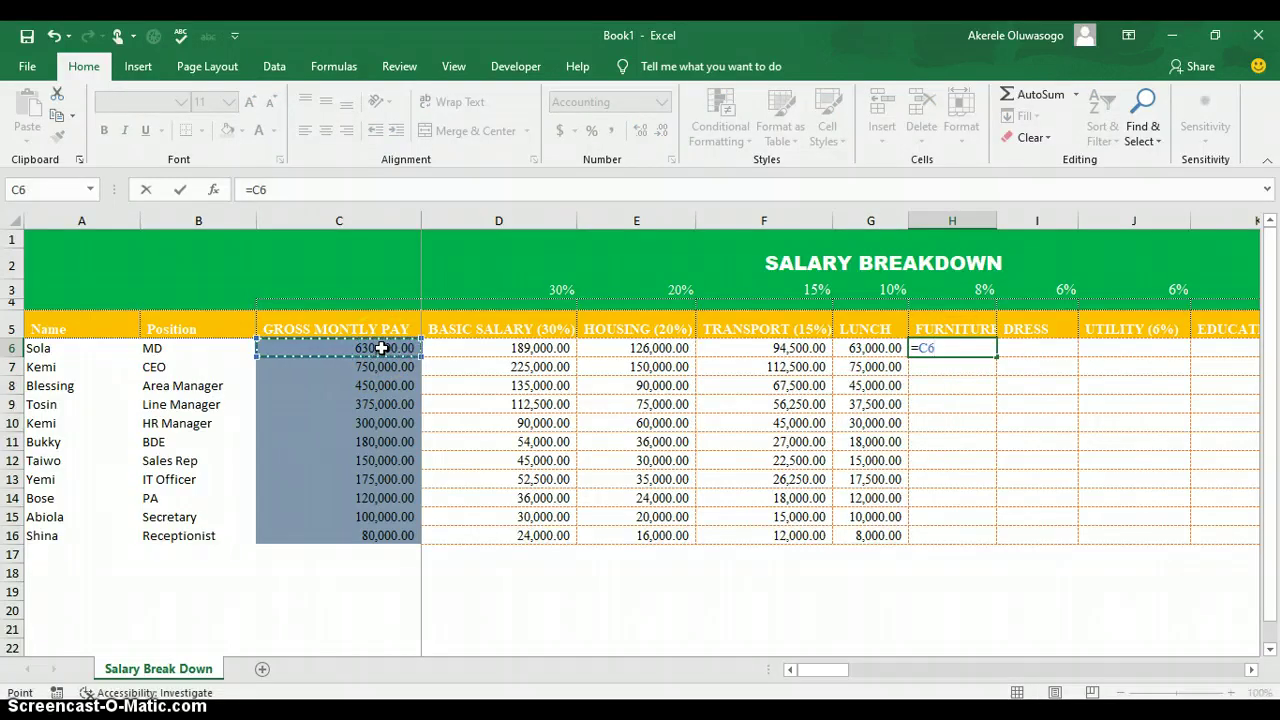
type("*")
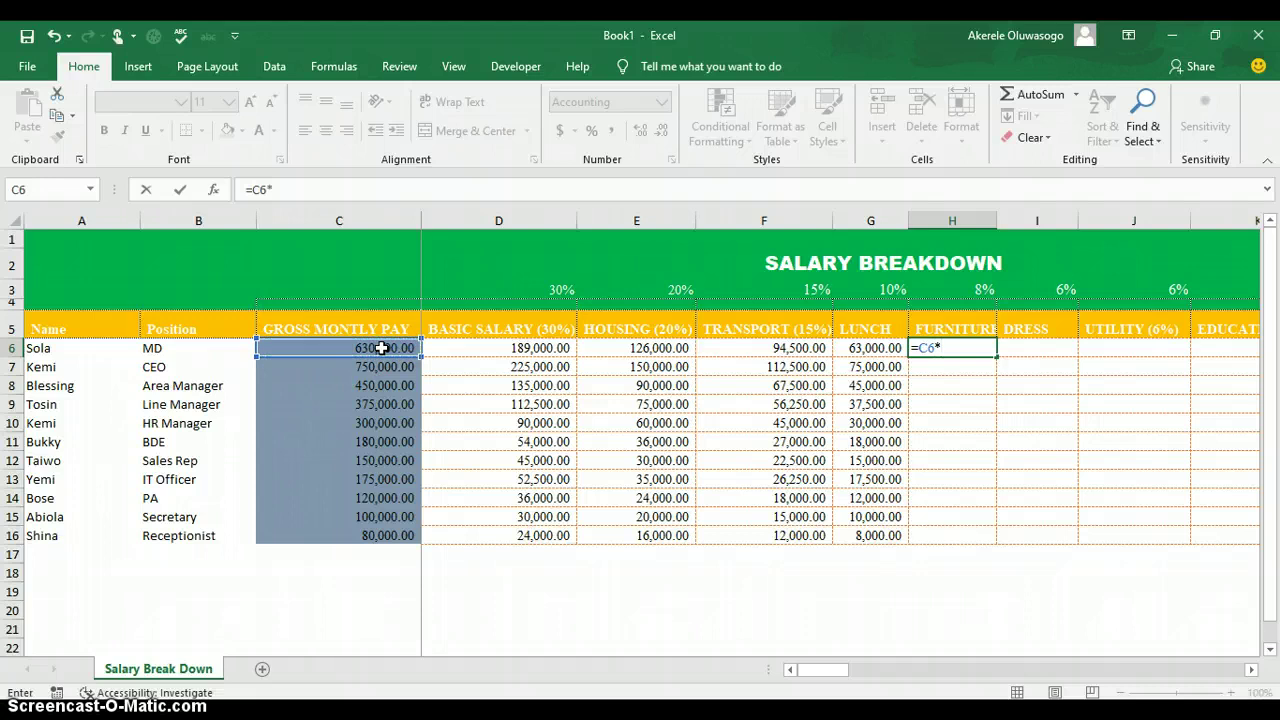
left_click(948, 288)
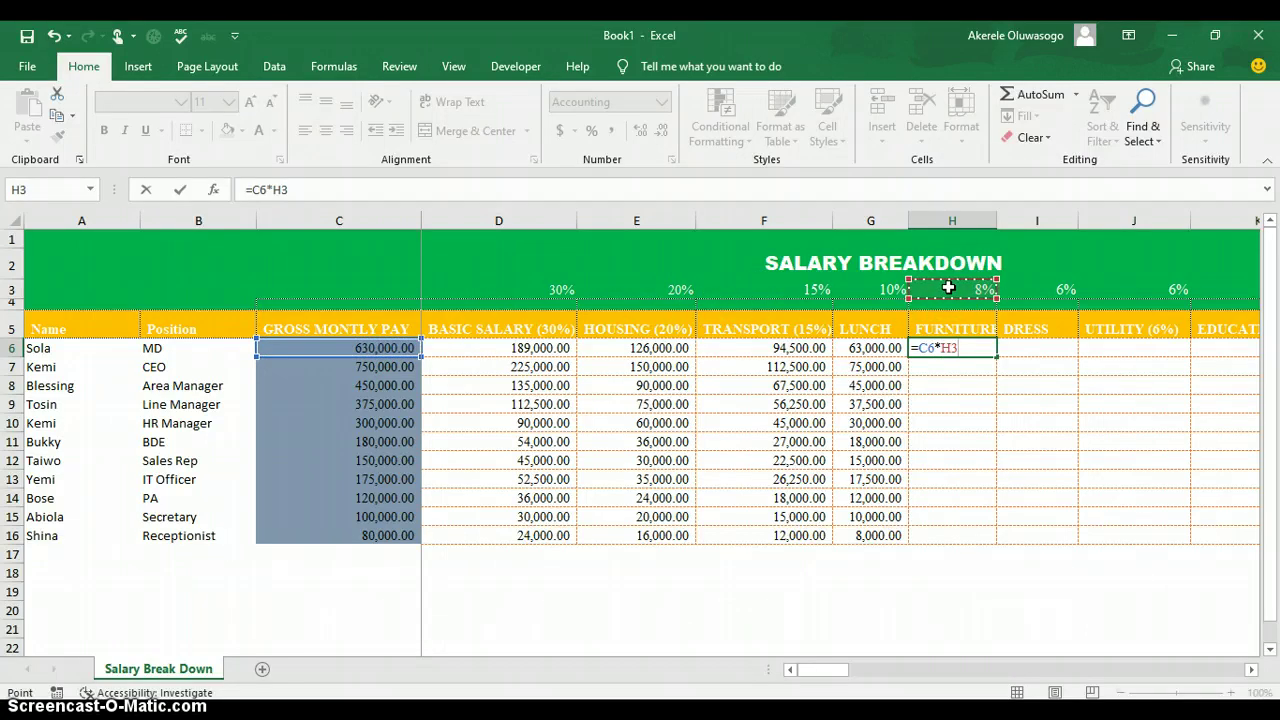
key("F4")
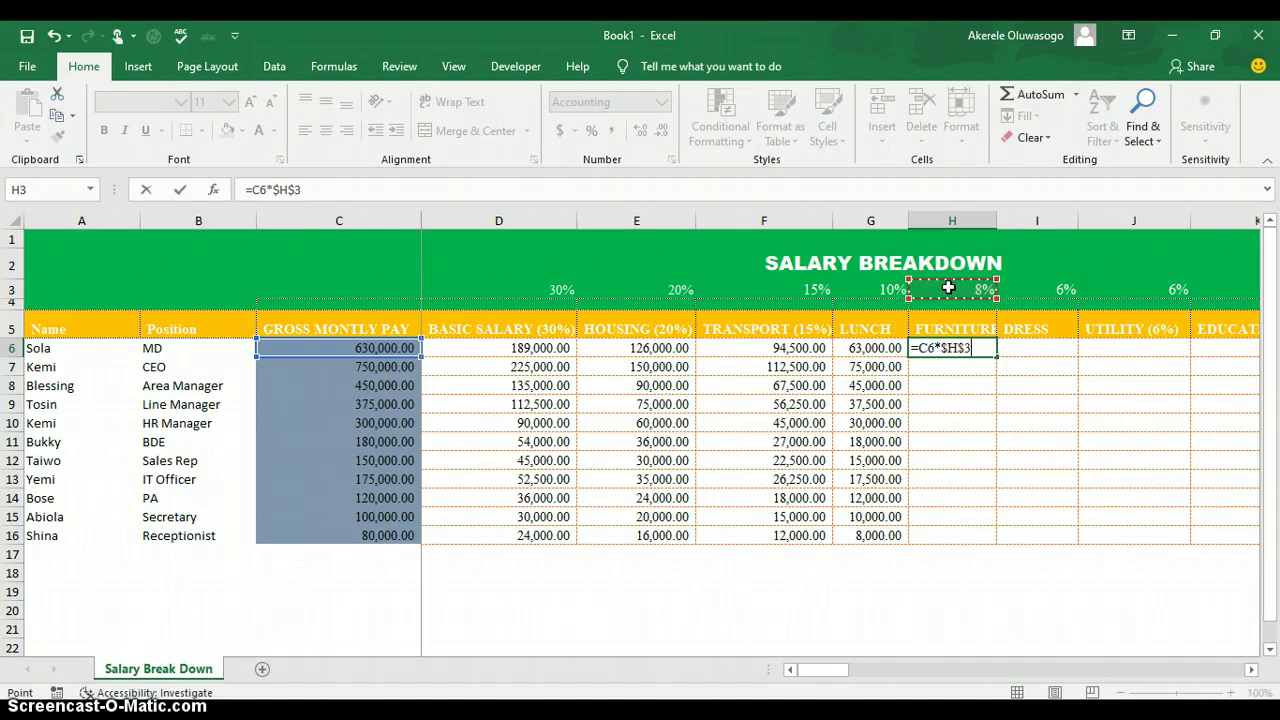
key("Return")
left_click(988, 345)
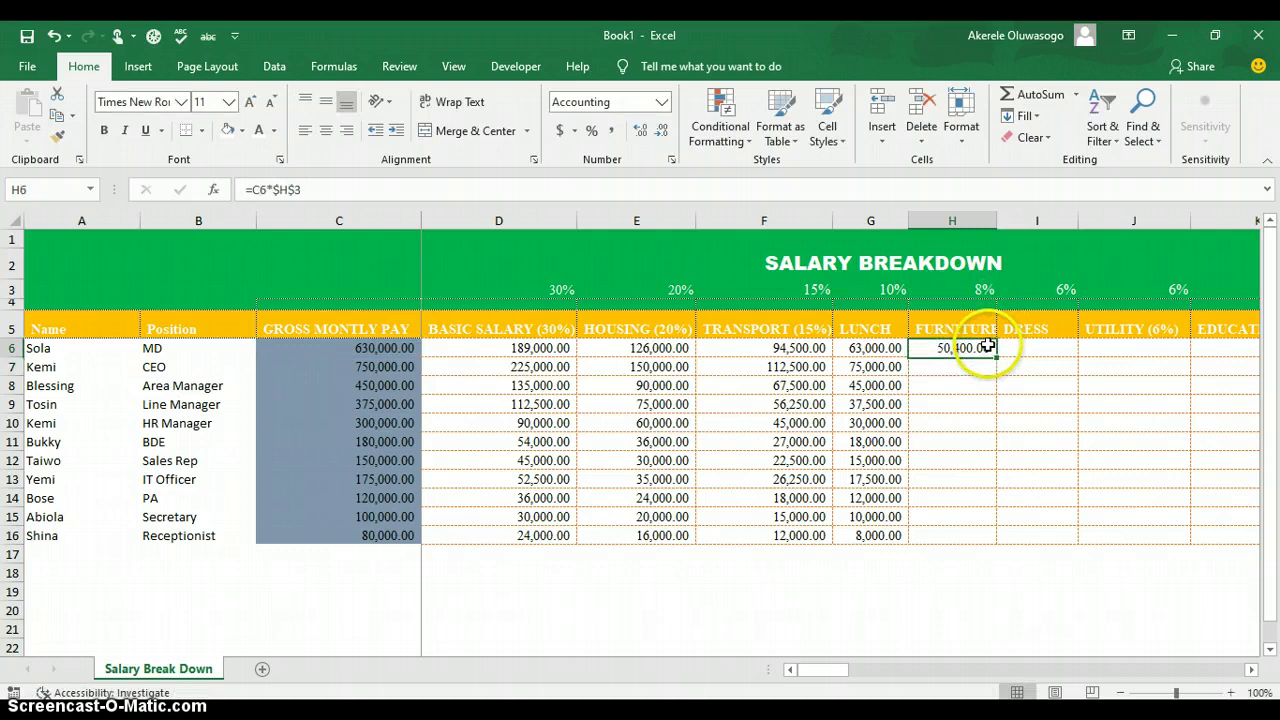
double_click(998, 357)
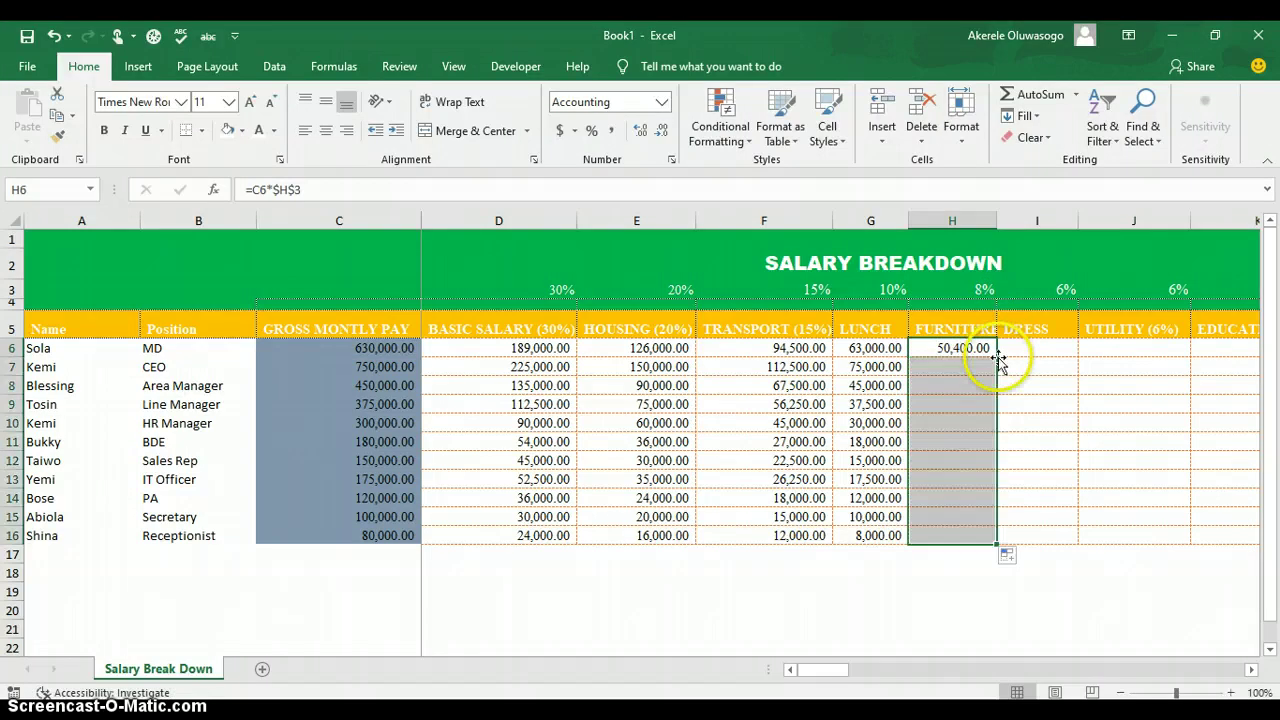
- Enter =C6*$I$3 in I6 and fill the 6% dress amounts down to I16
left_click(1039, 349)
type("=")
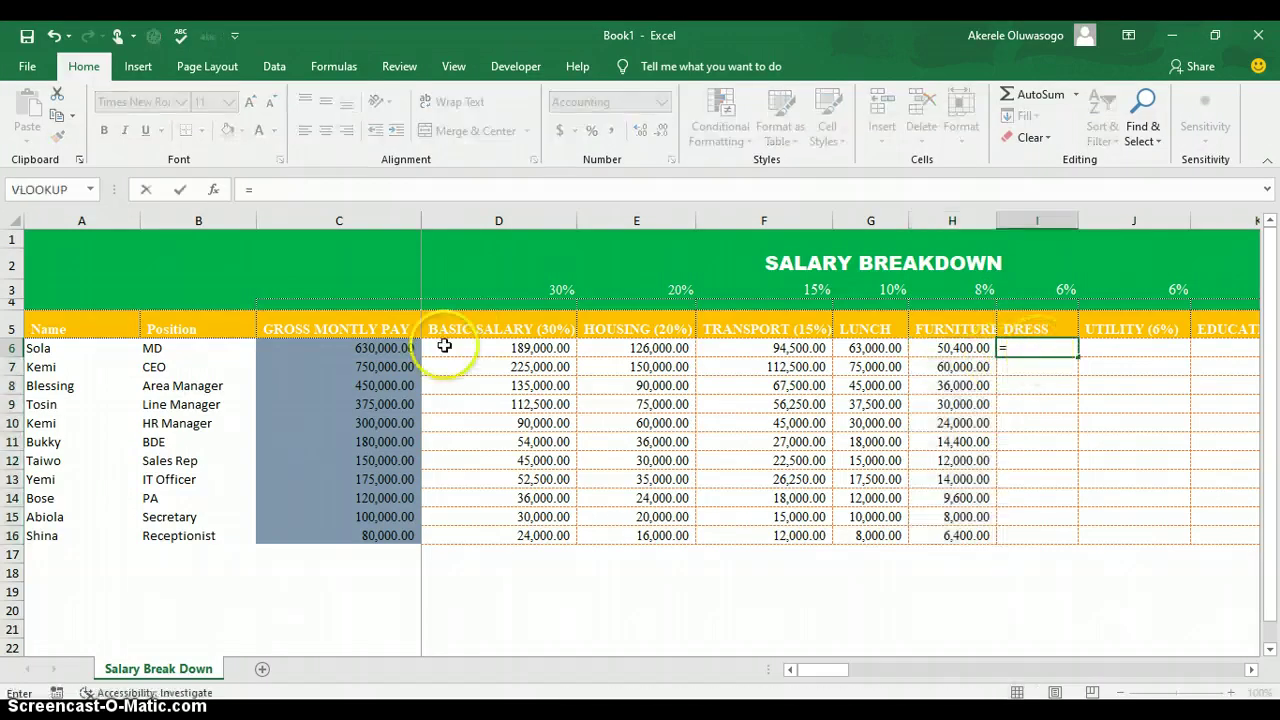
left_click(393, 345)
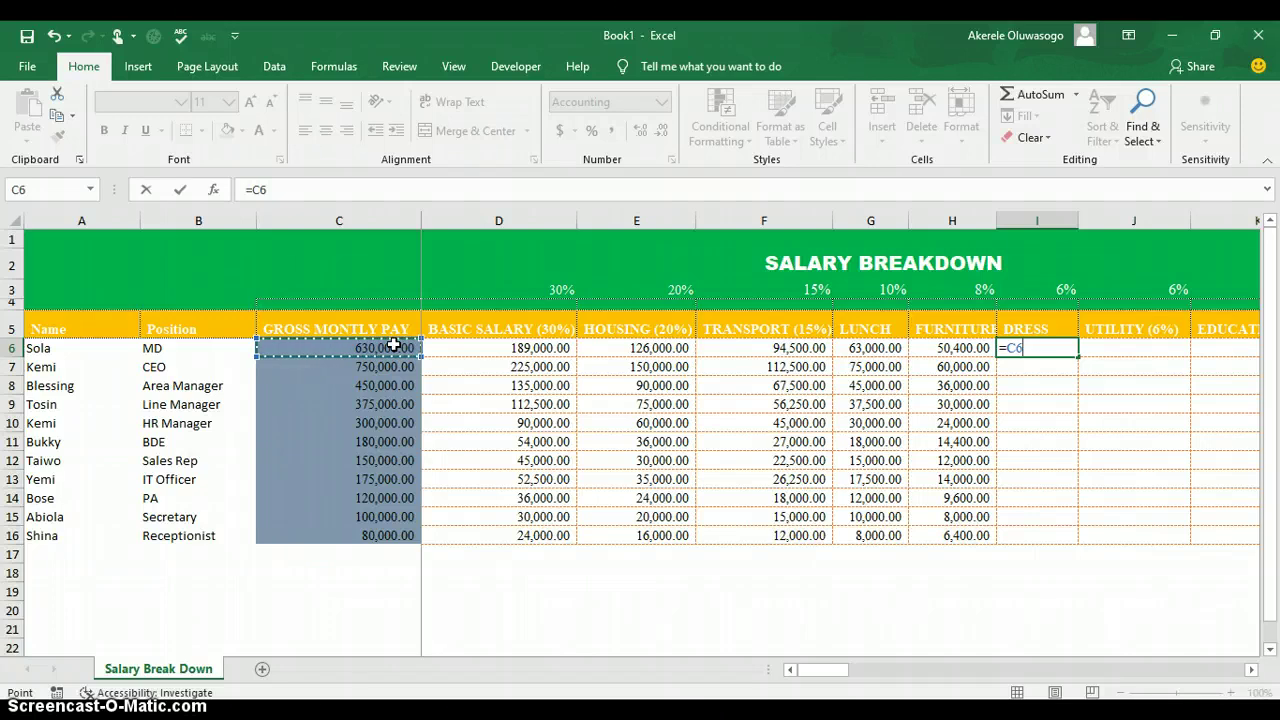
type("*")
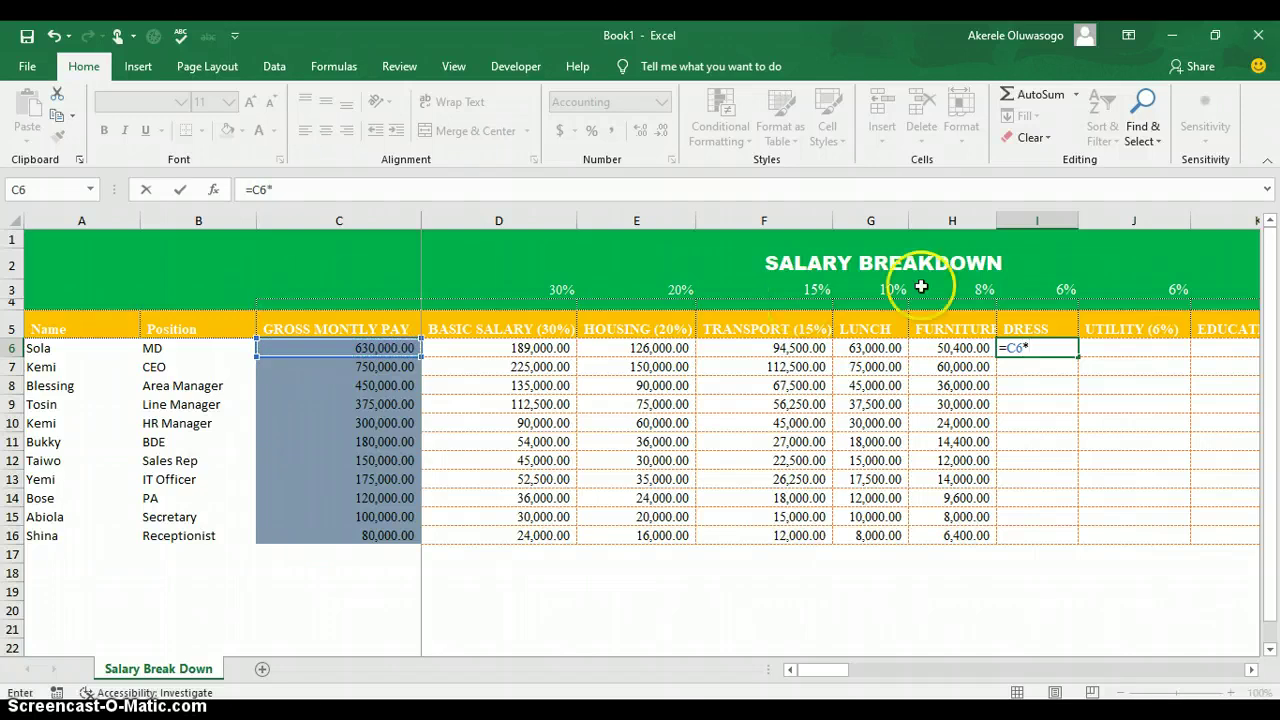
left_click(1064, 288)
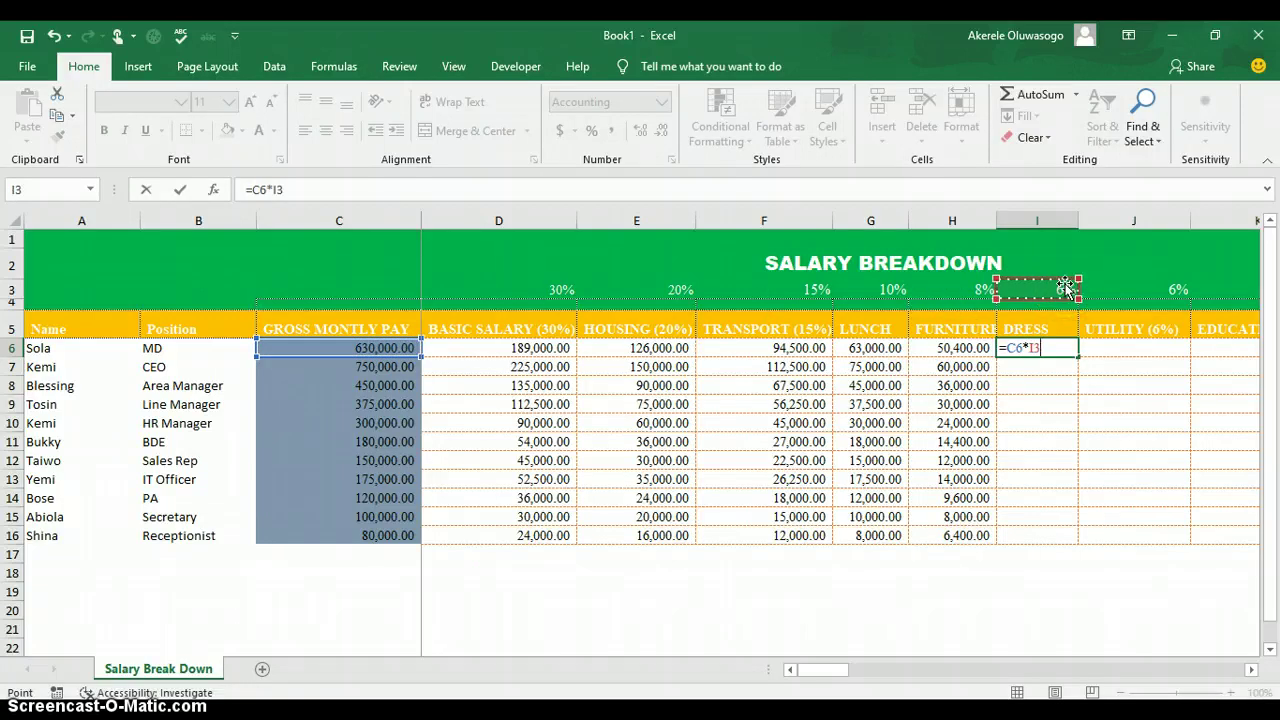
key("F4")
key("Return")
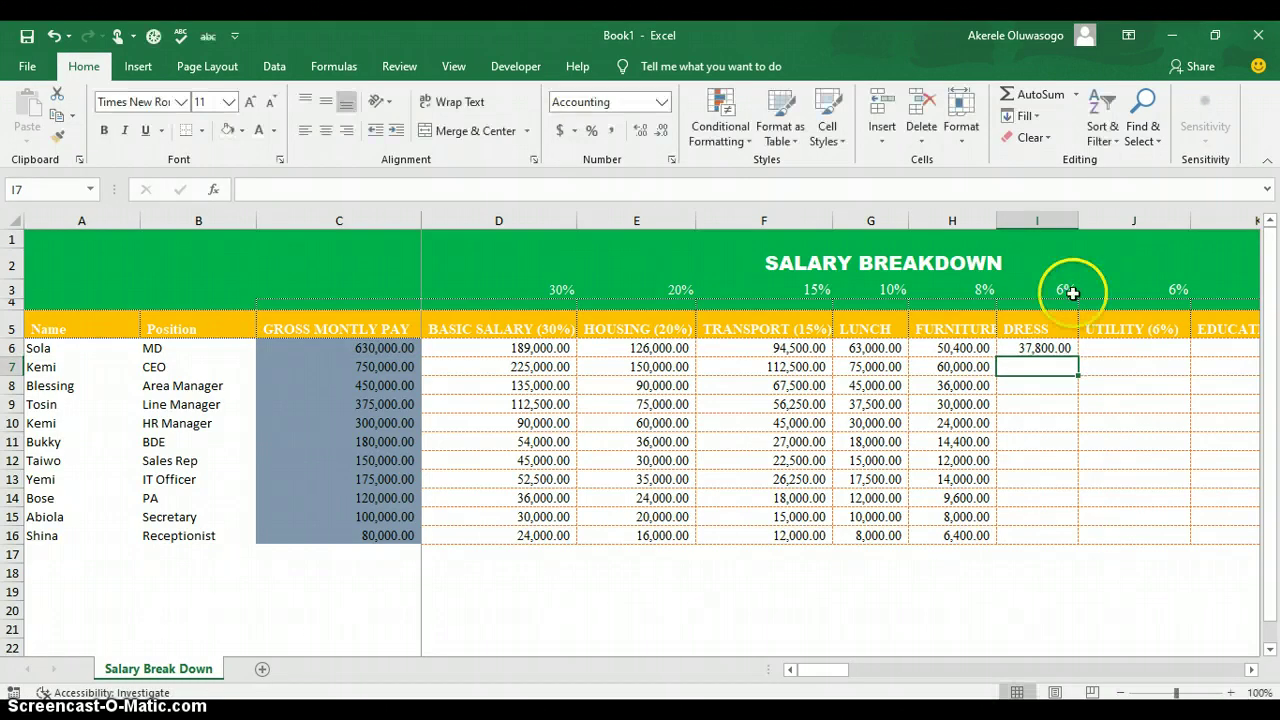
left_click(1067, 344)
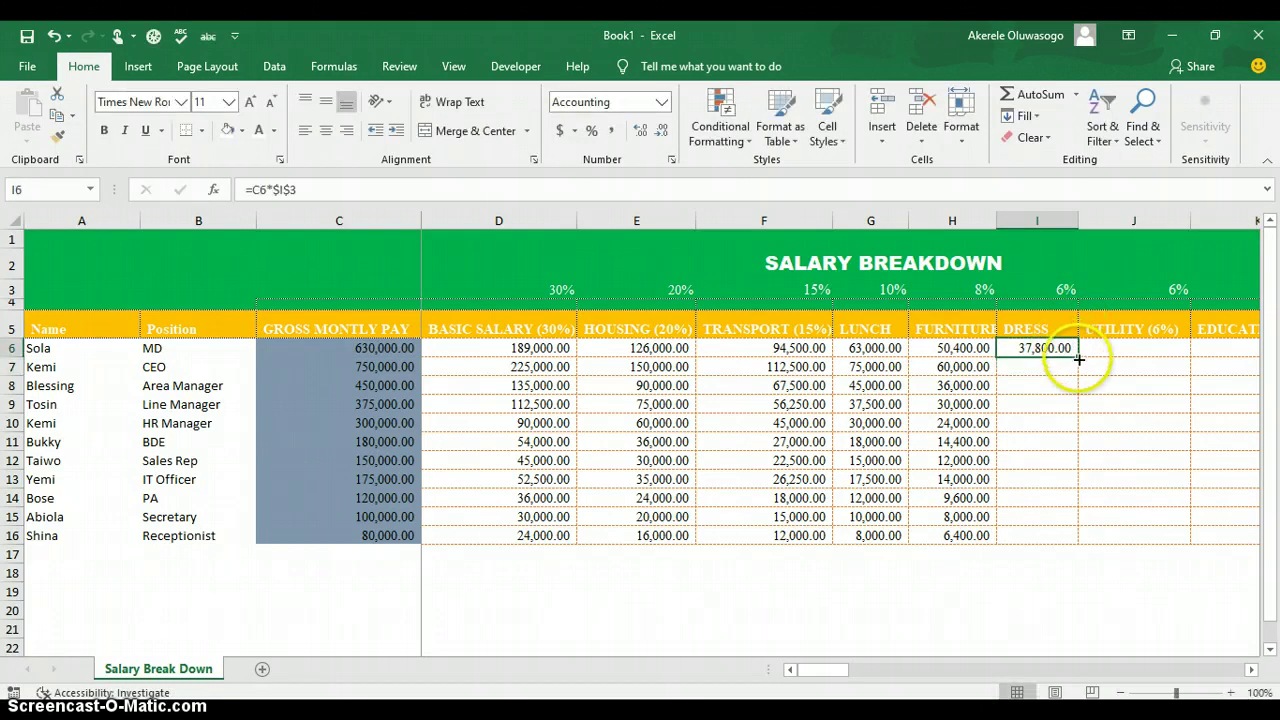
double_click(1079, 359)
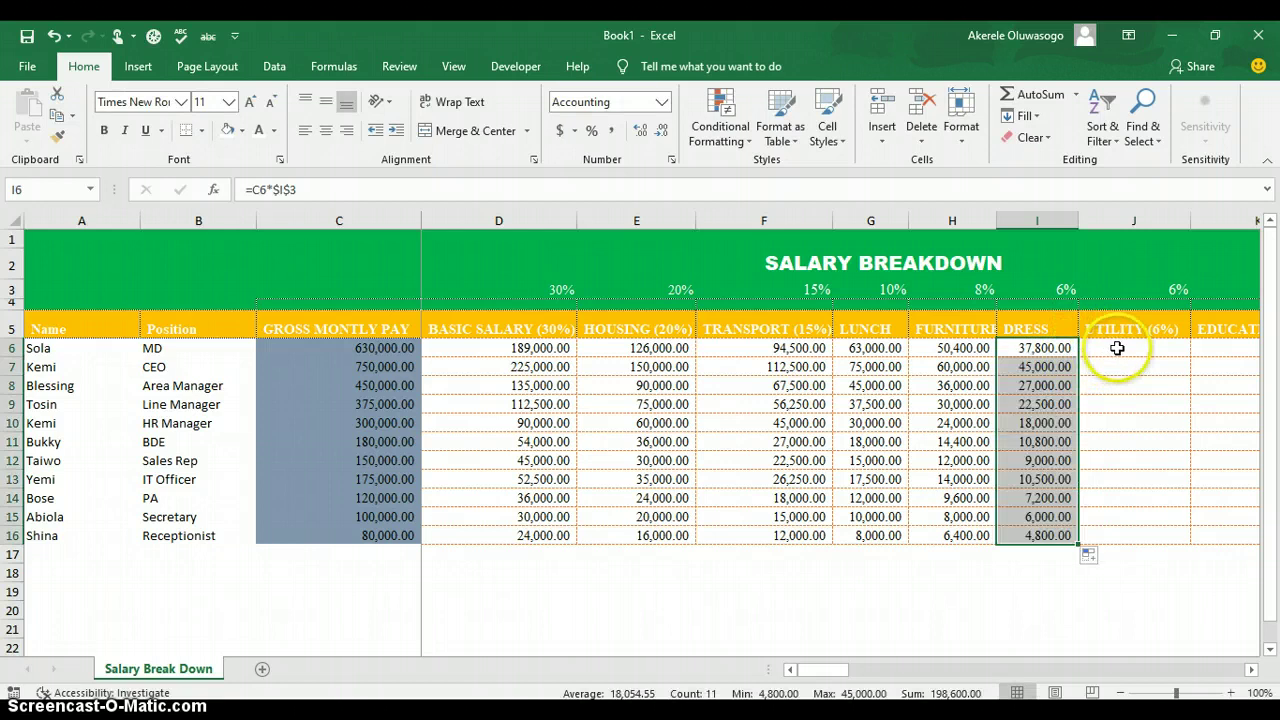
left_click(1118, 347)
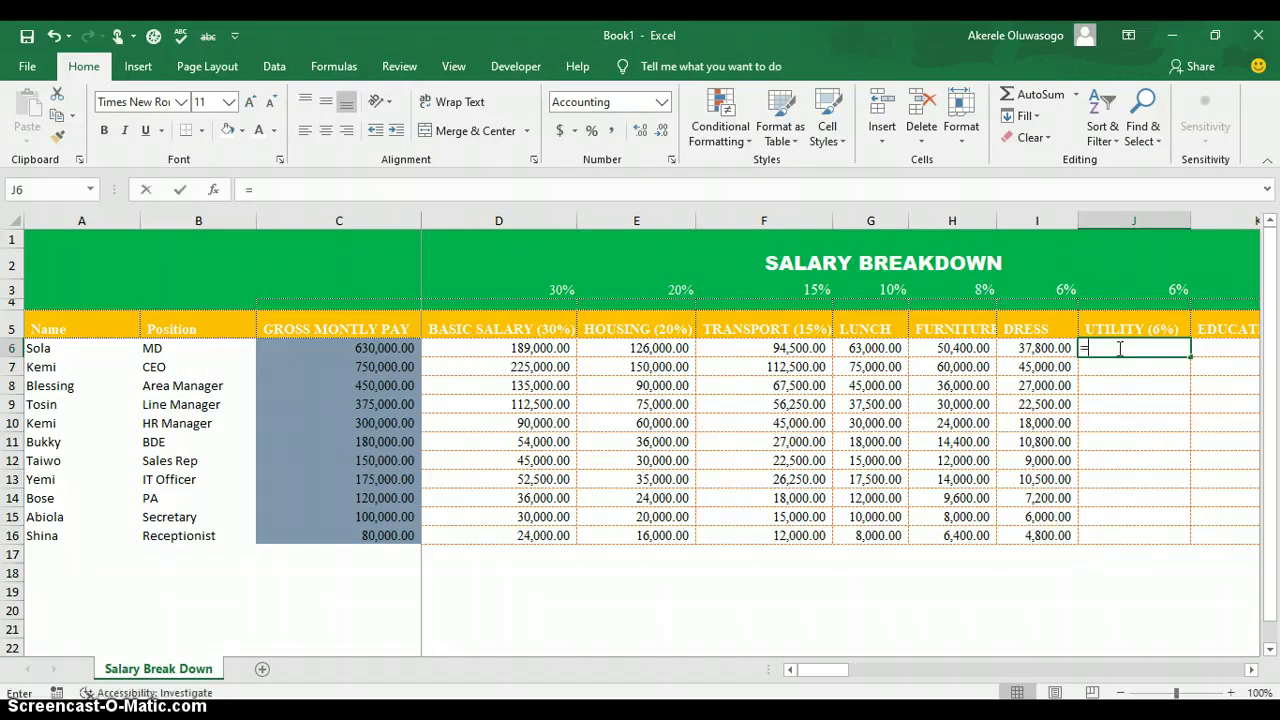
- Fill the UTILITY column from J6 with gross pay times the locked 6% rate in $J$3
type("=")
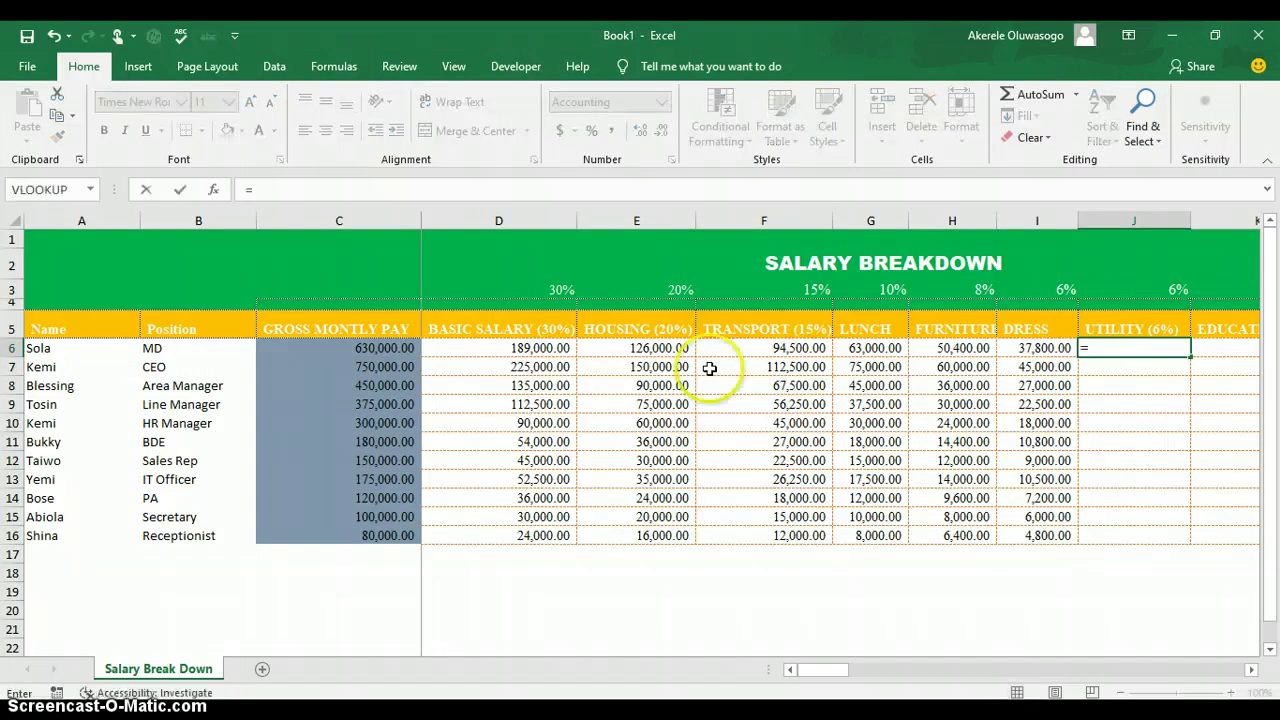
left_click(383, 349)
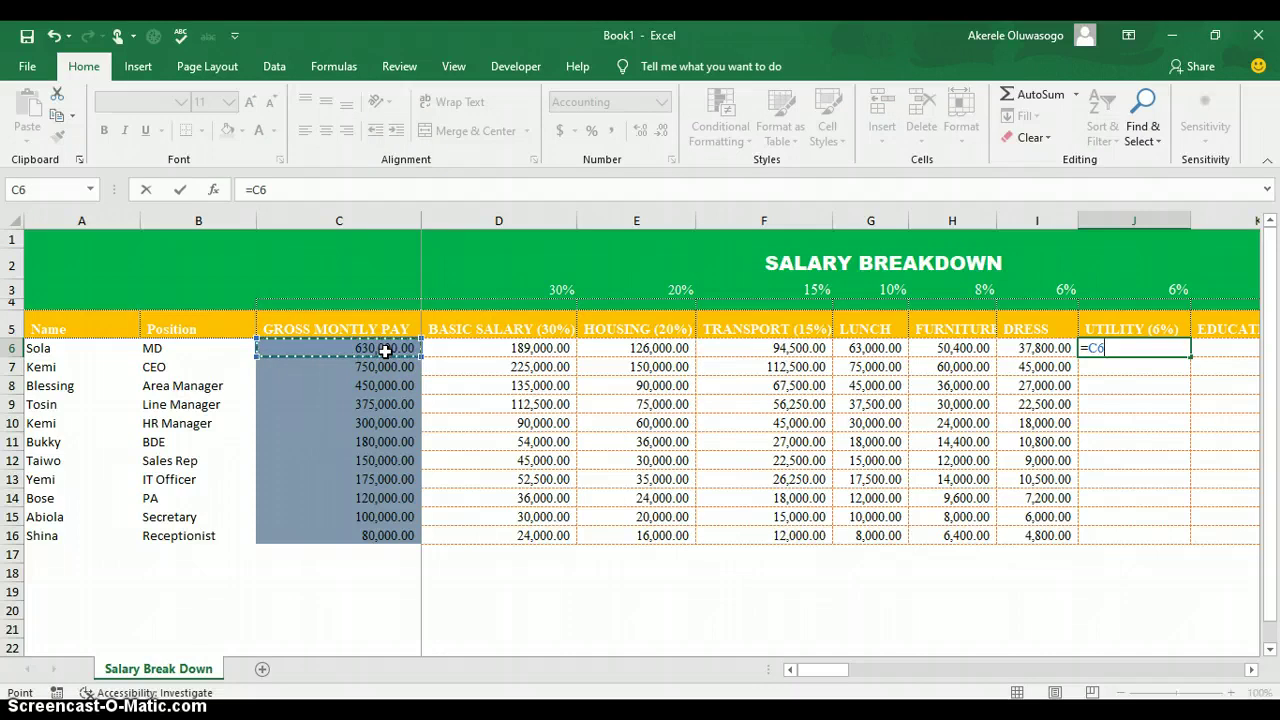
left_click(1140, 292)
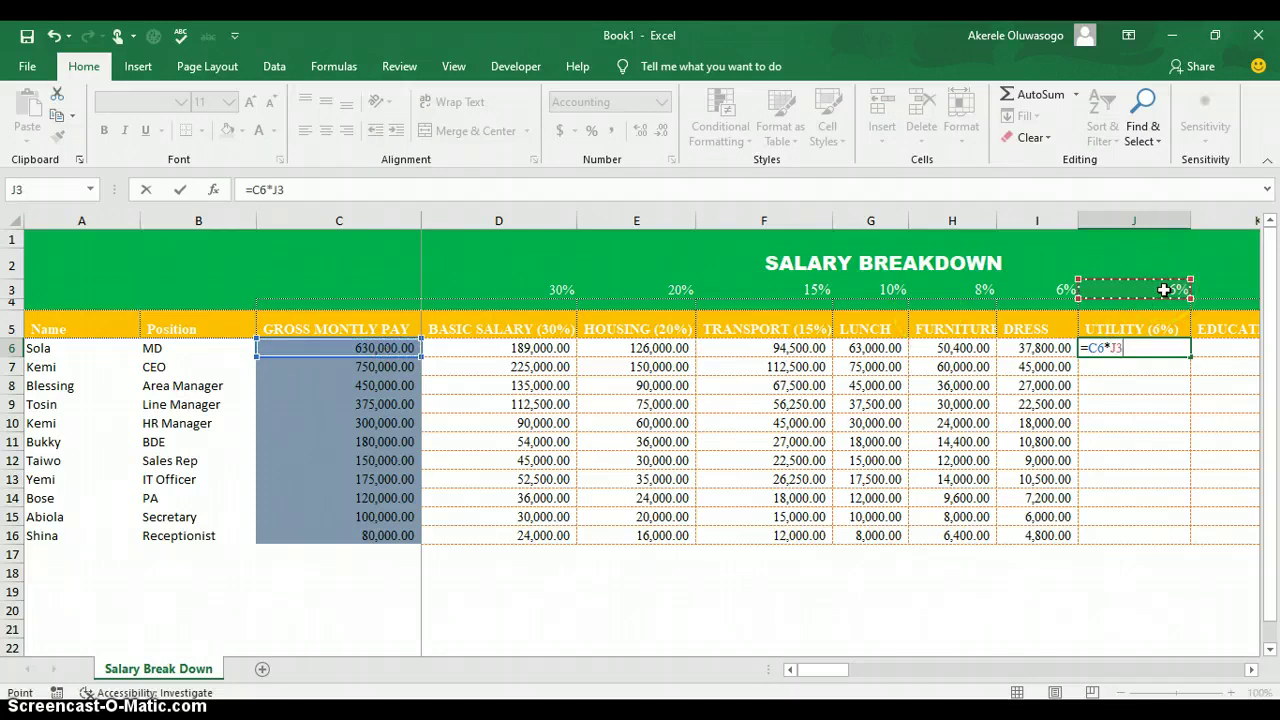
key("F4")
key("Return")
left_click(1175, 347)
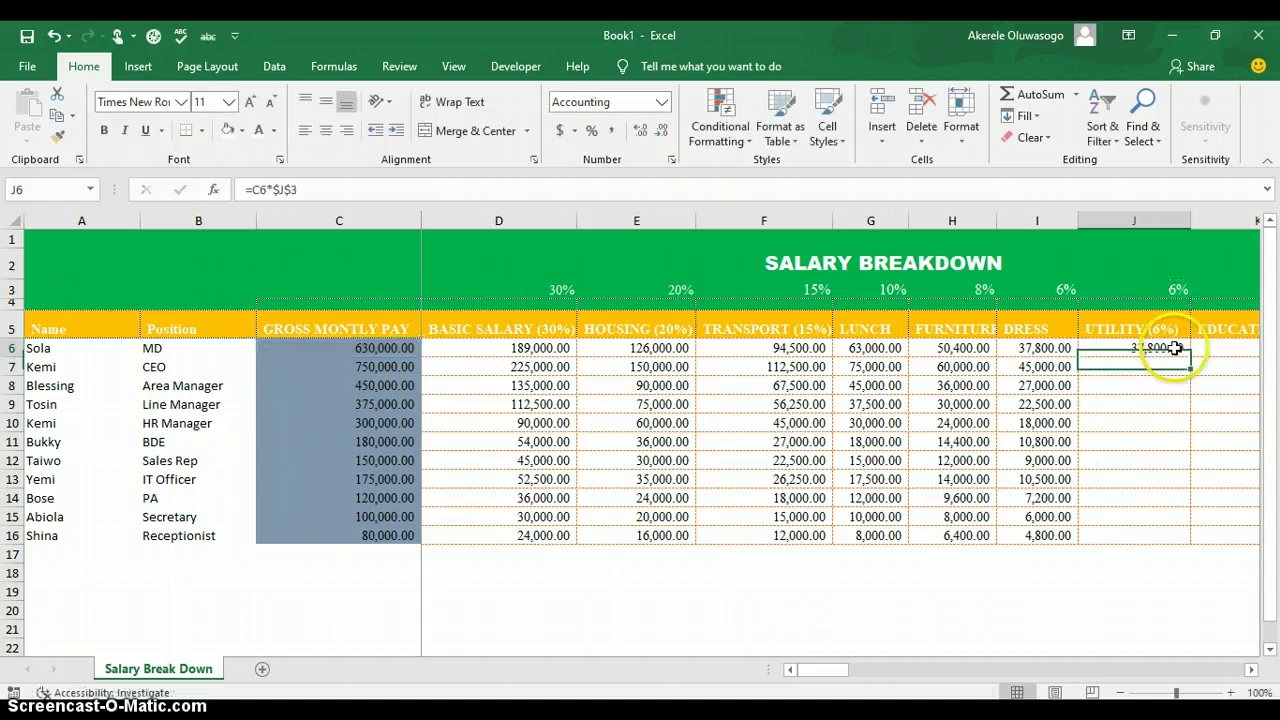
double_click(1192, 364)
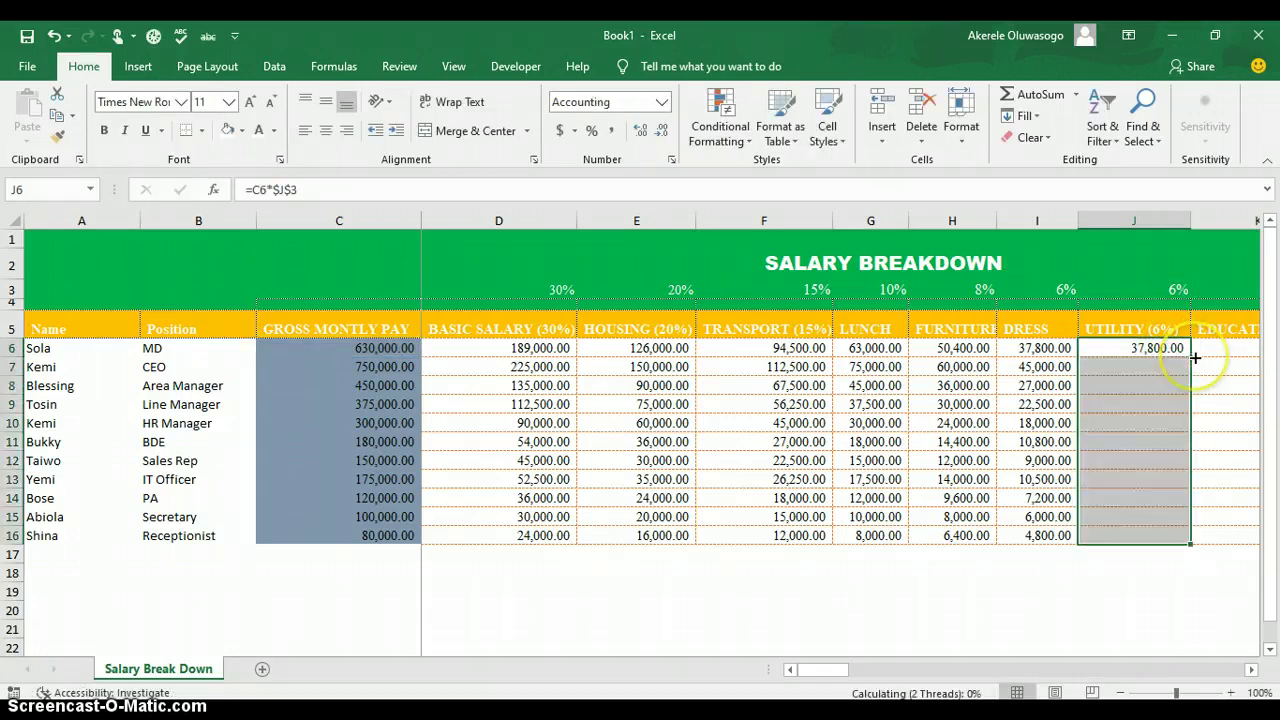
- Enter =C6*$K$3 in K6 and fill the 5% education amounts down to K16
left_click(1224, 349)
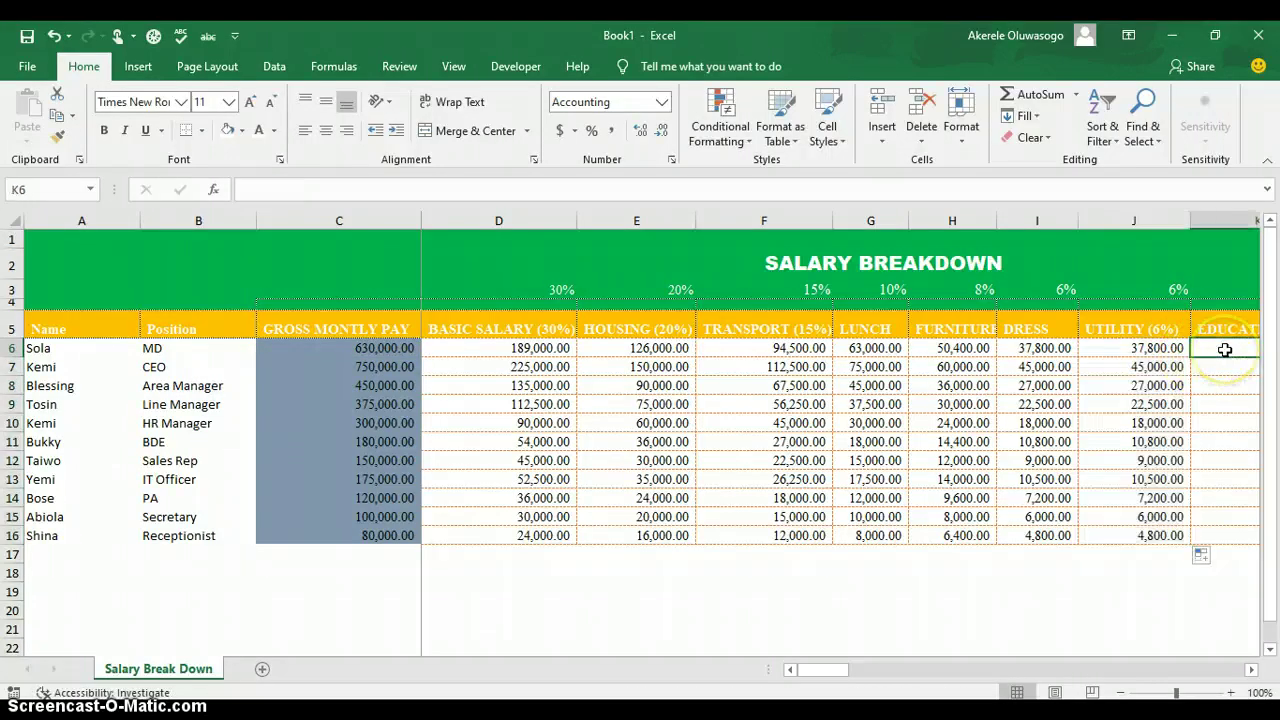
type("=")
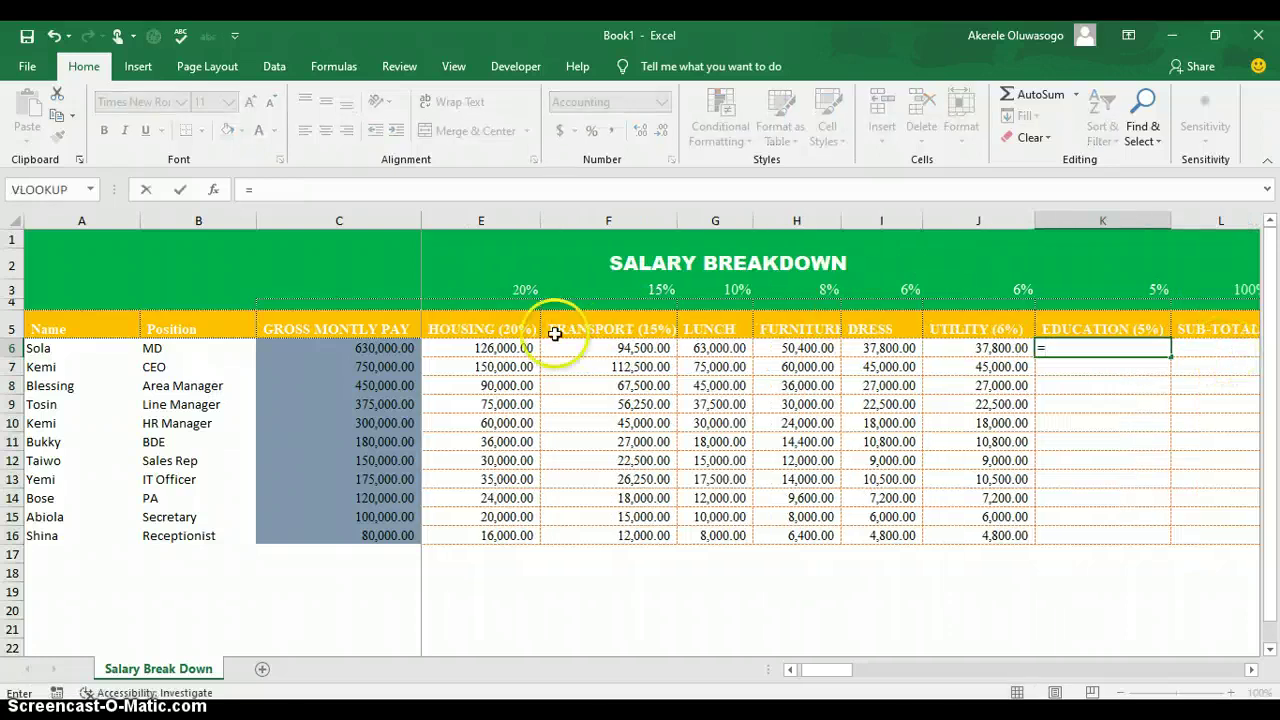
left_click(393, 349)
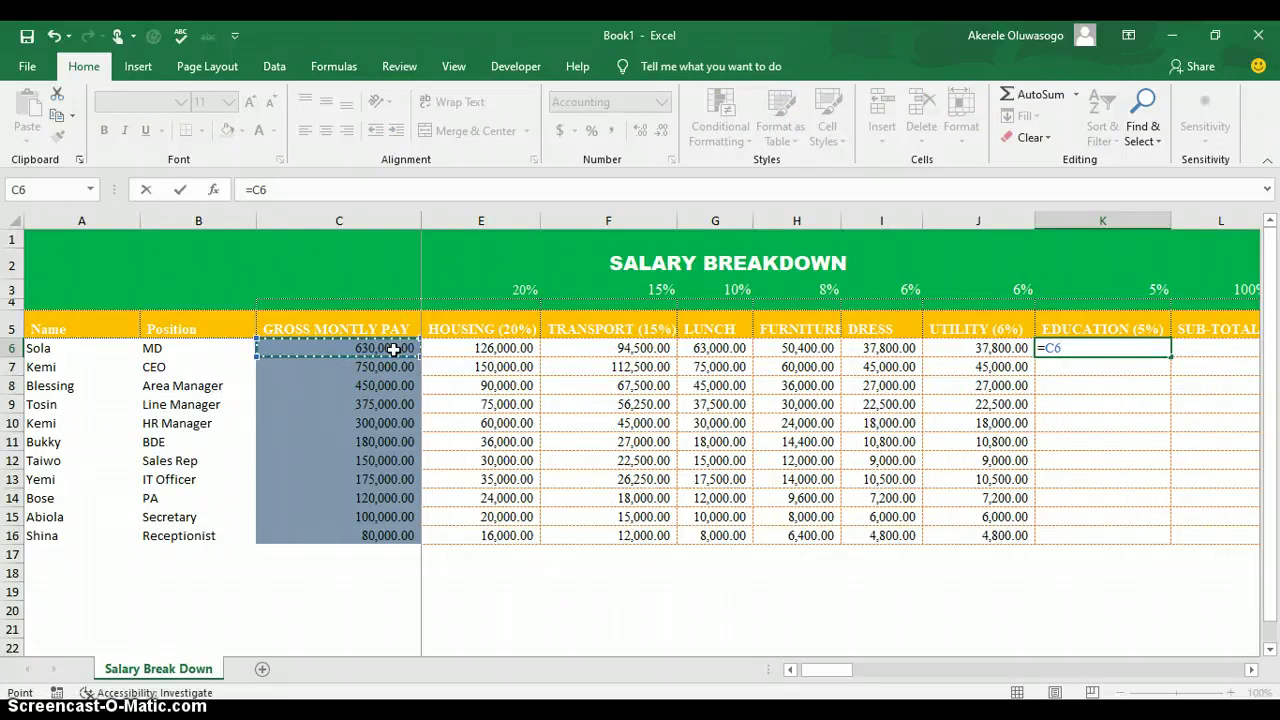
type("*")
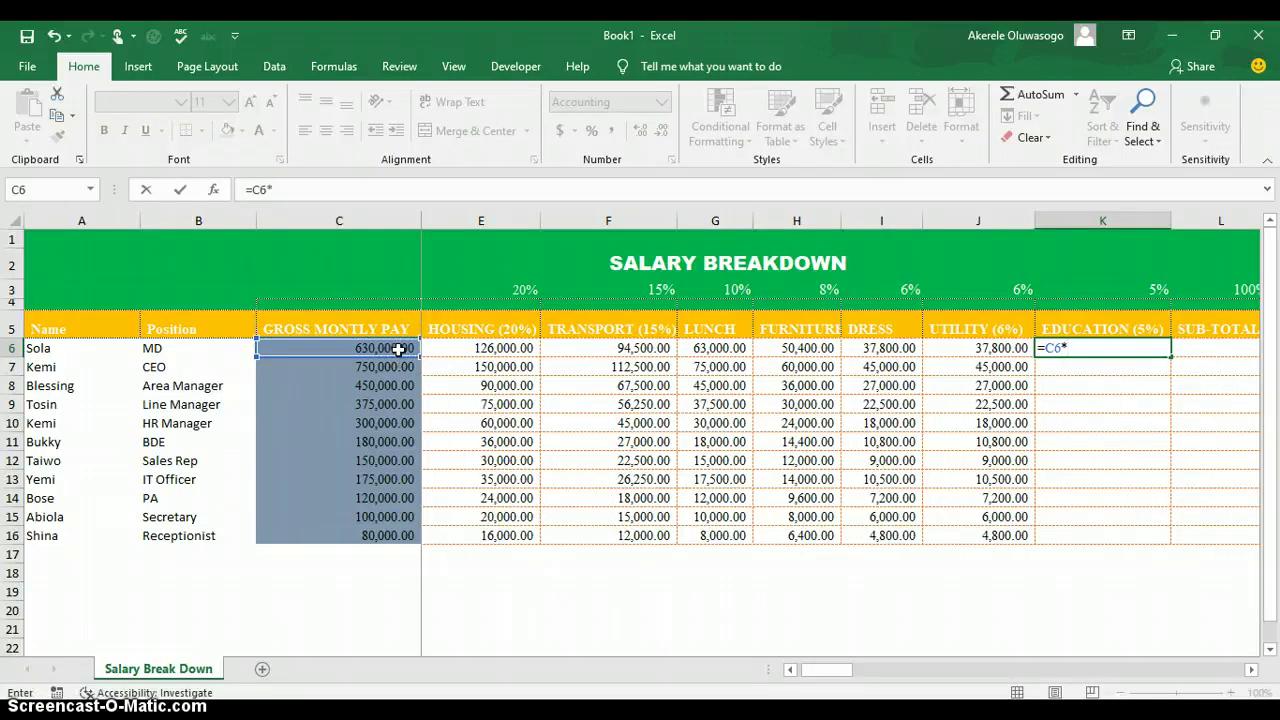
left_click(1104, 285)
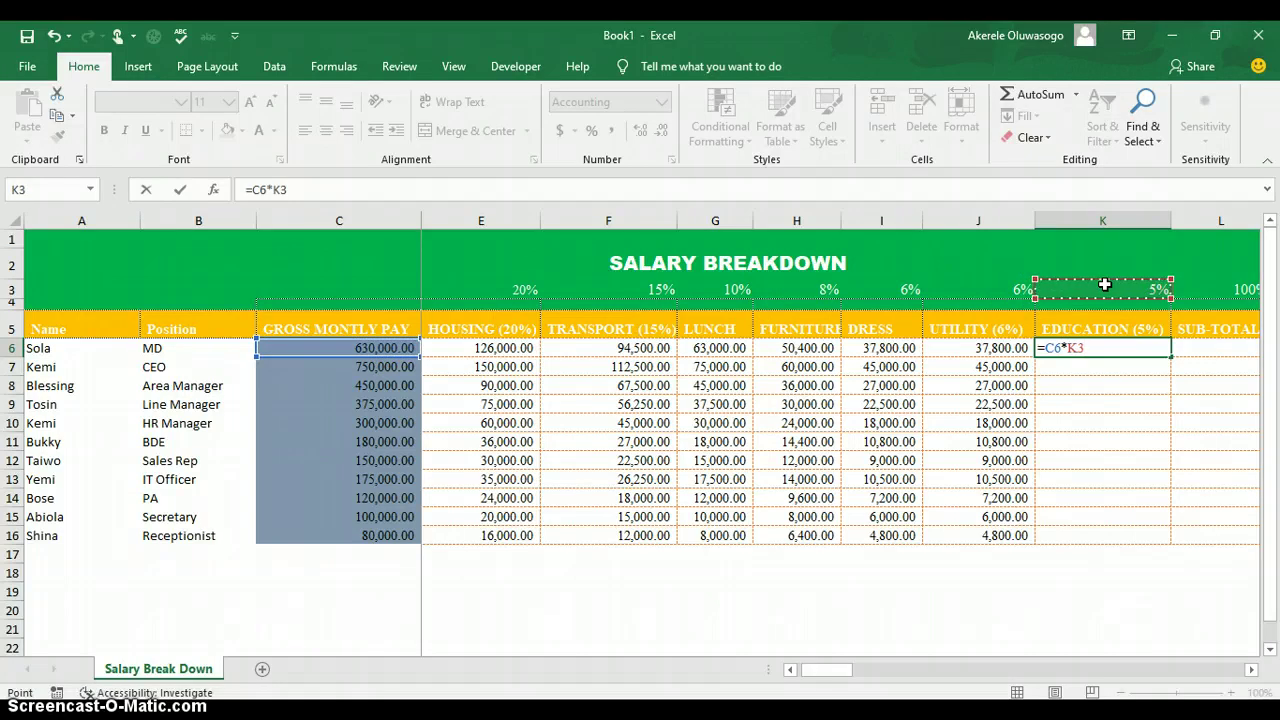
key("F4")
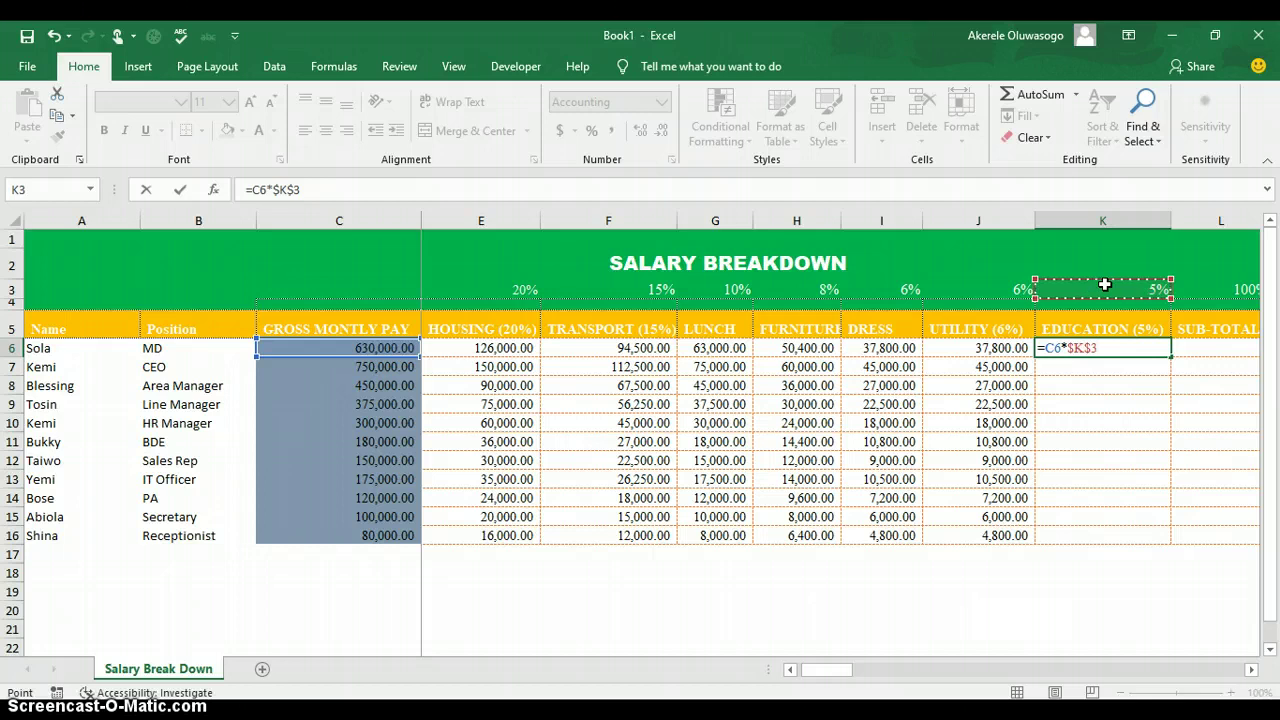
key("Return")
left_click(1141, 347)
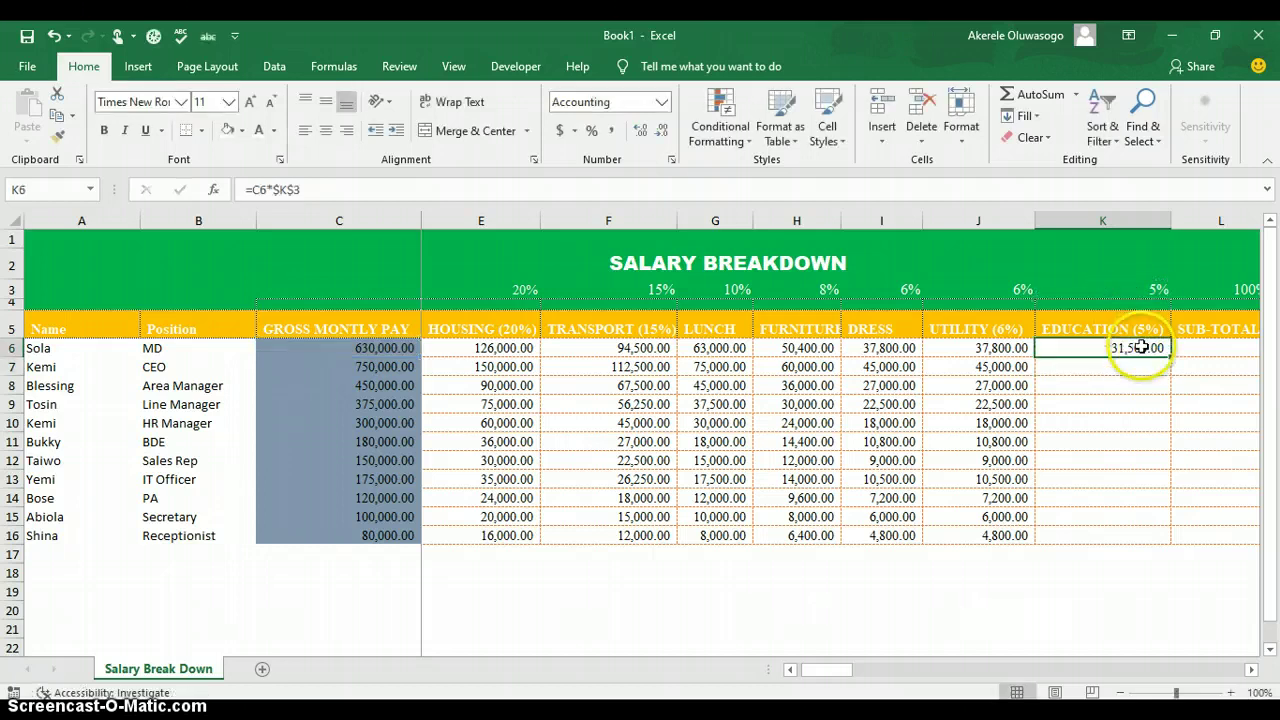
double_click(1172, 357)
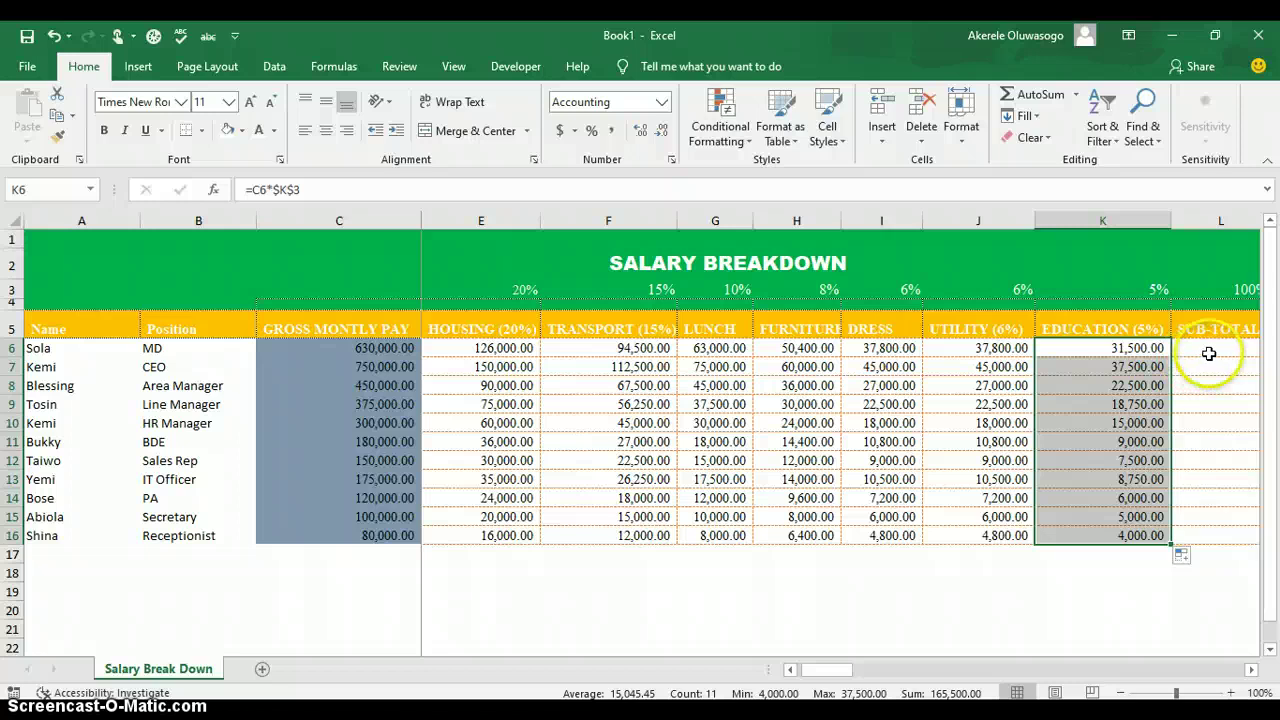
- Enter =SUM(D6:K6) in L6 and fill it down to L16 (630,000.00 to 80,000.00)
left_click(1251, 670)
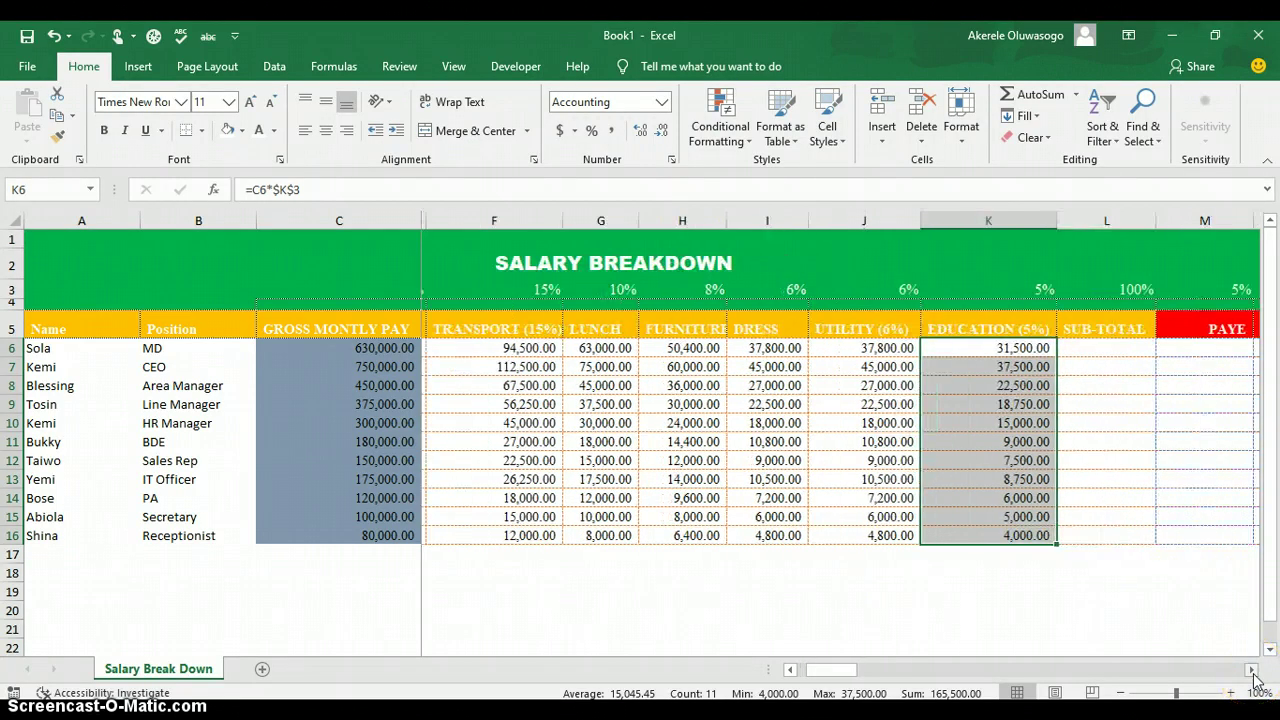
left_click(1087, 354)
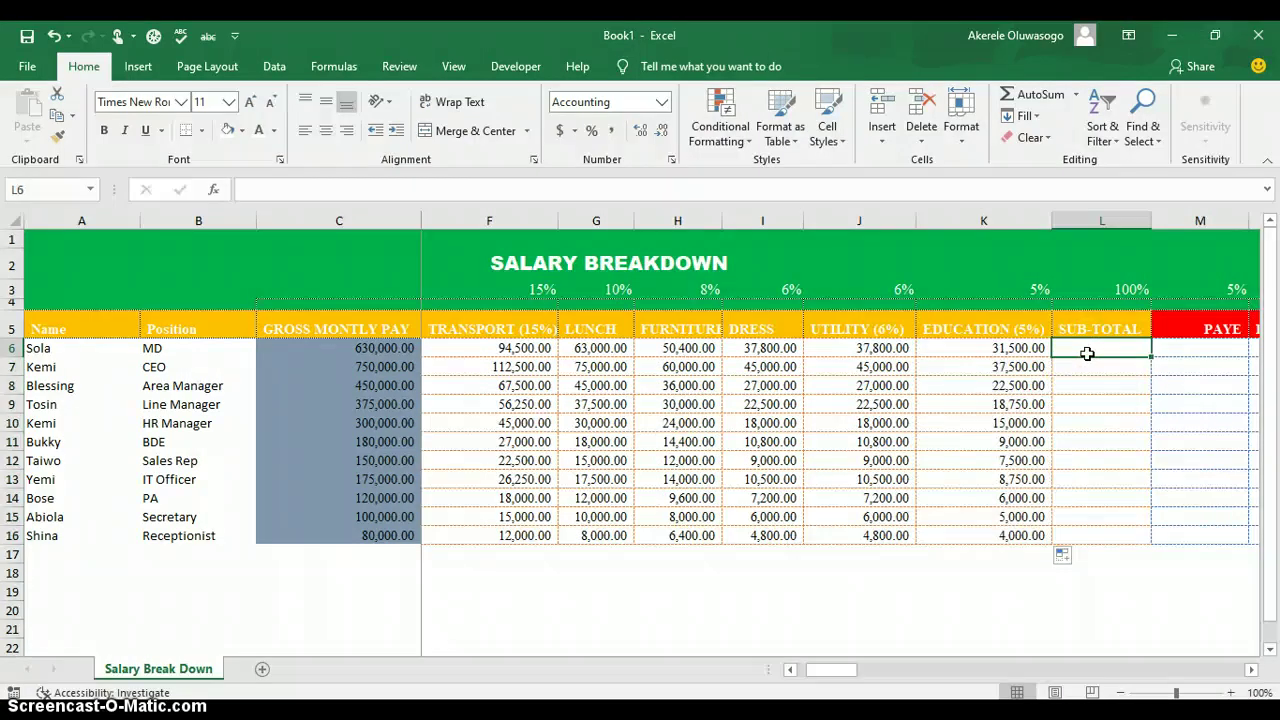
type("=")
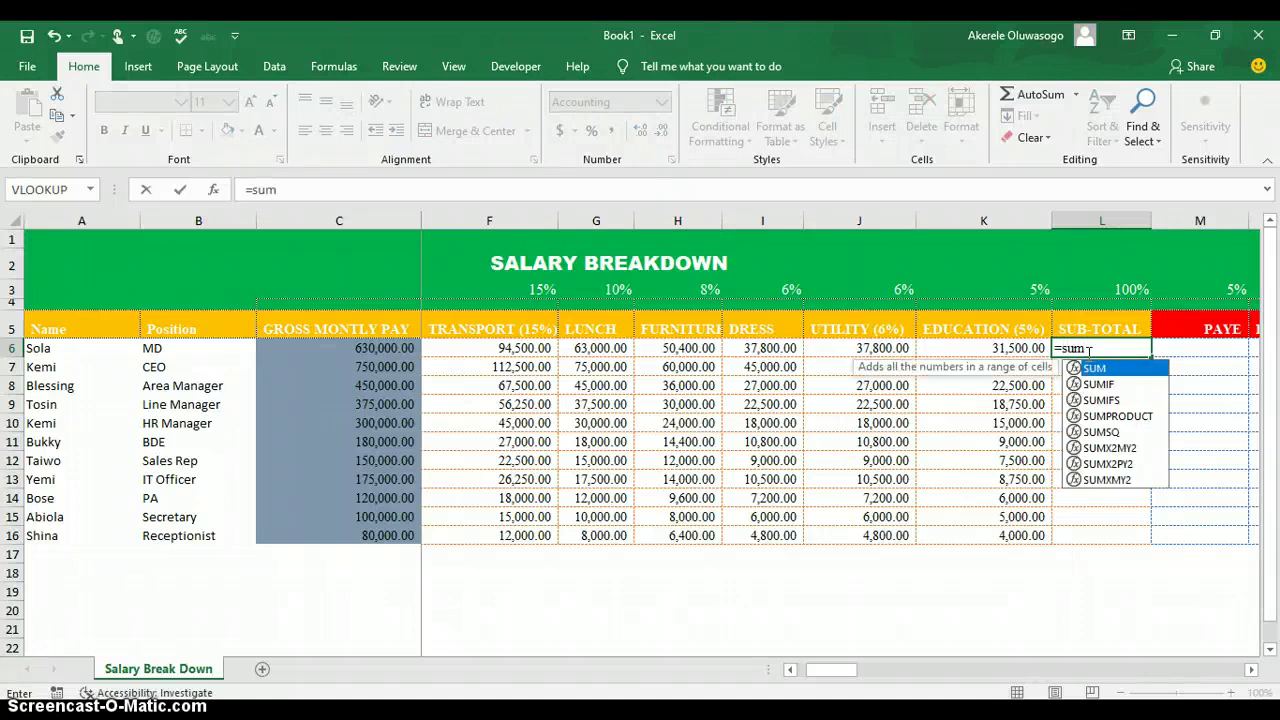
type("sum")
key("Tab")
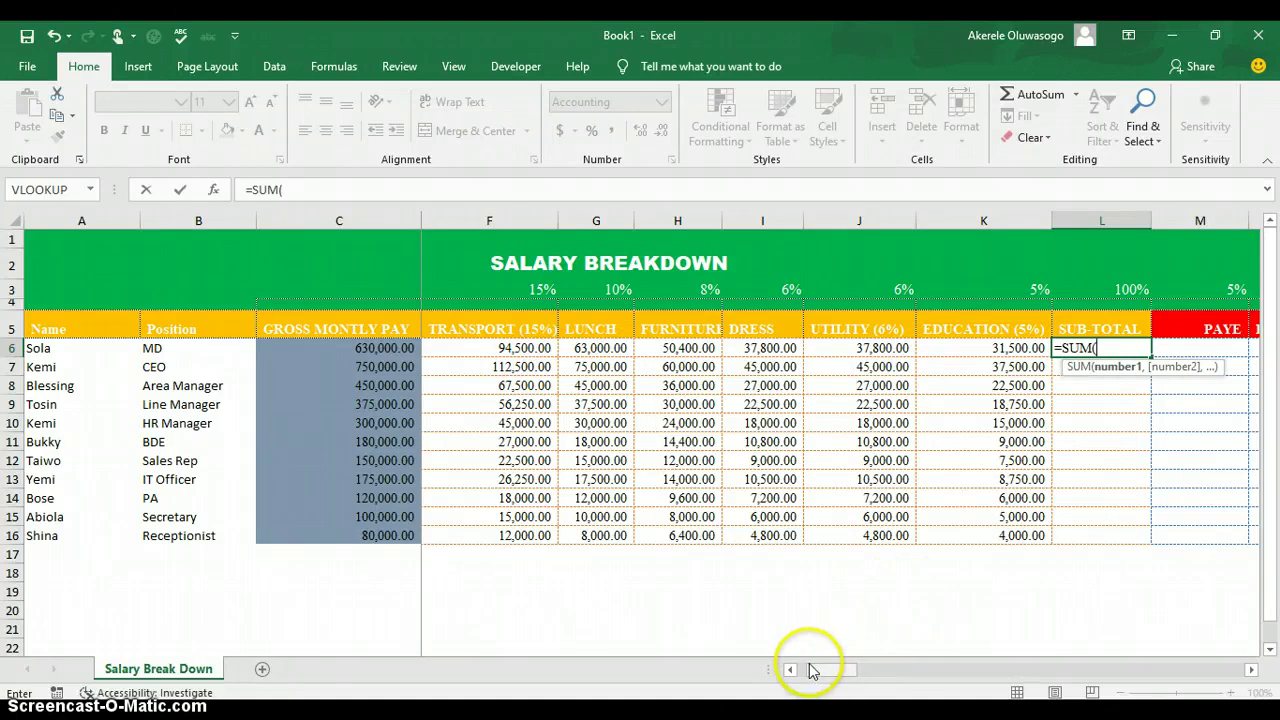
left_click(798, 672)
left_click(798, 672)
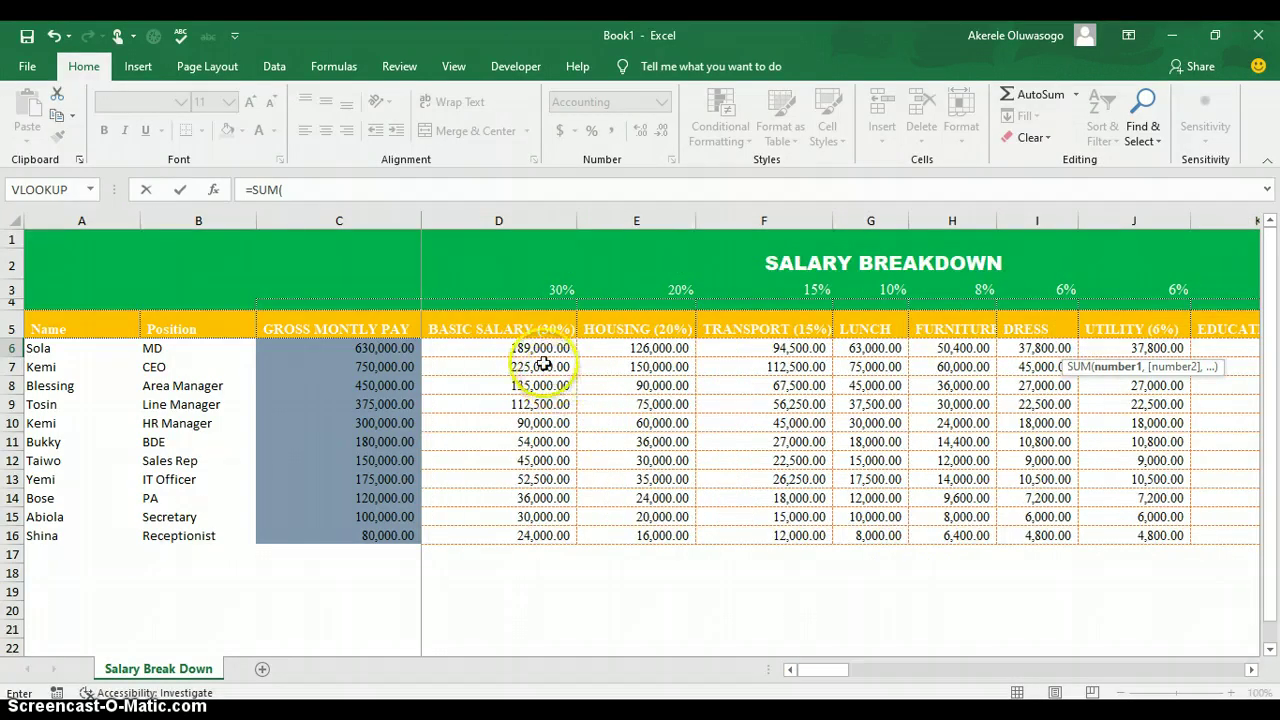
left_click_drag(529, 346, 1133, 348)
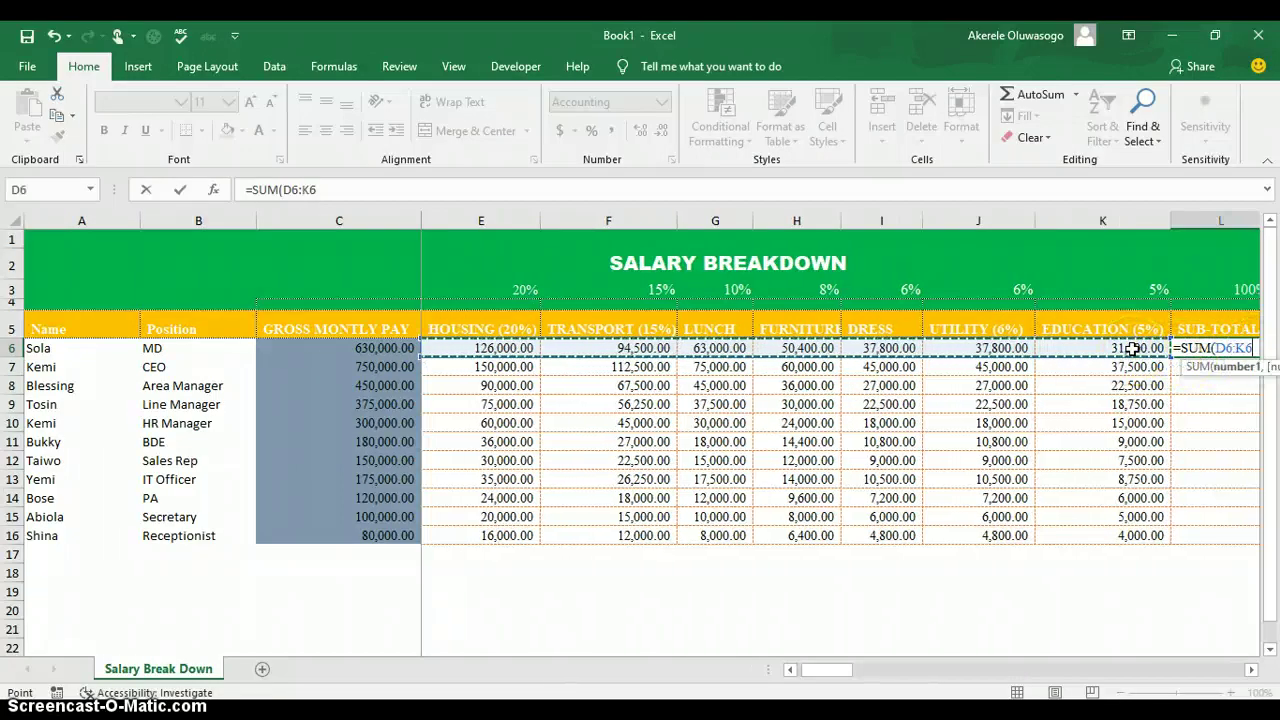
type(")")
key("Return")
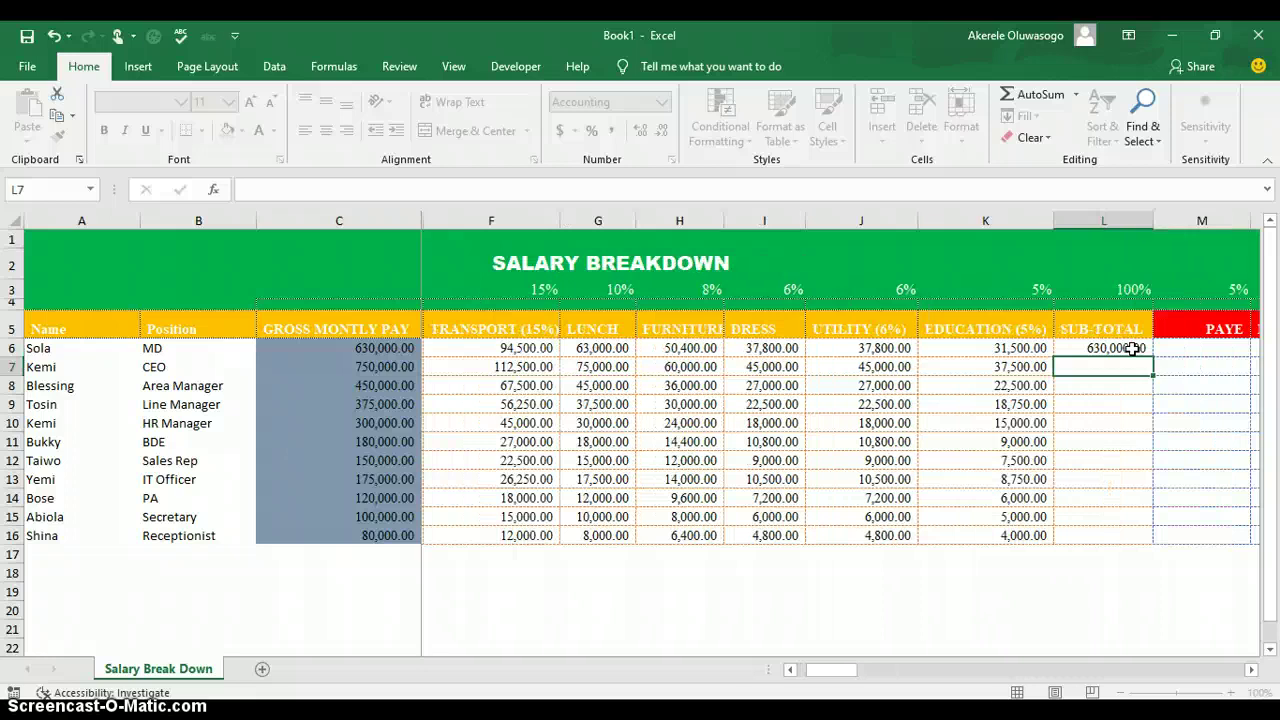
left_click(1133, 348)
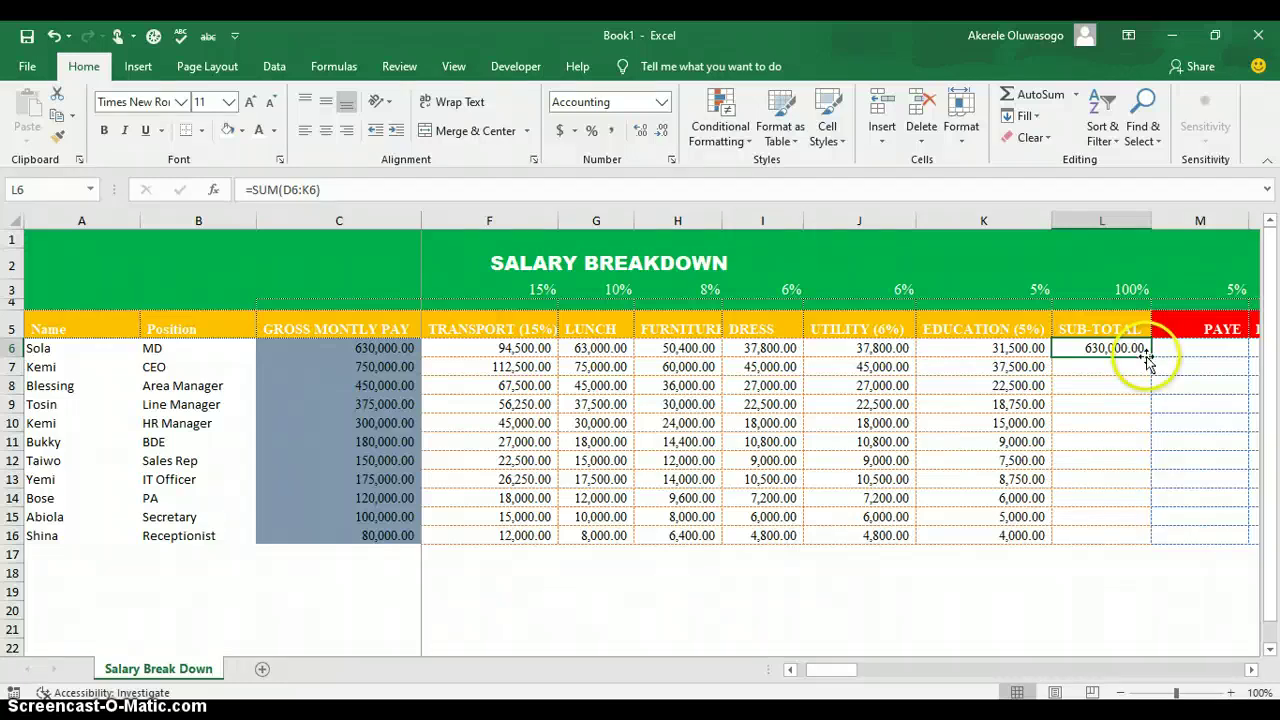
double_click(1150, 359)
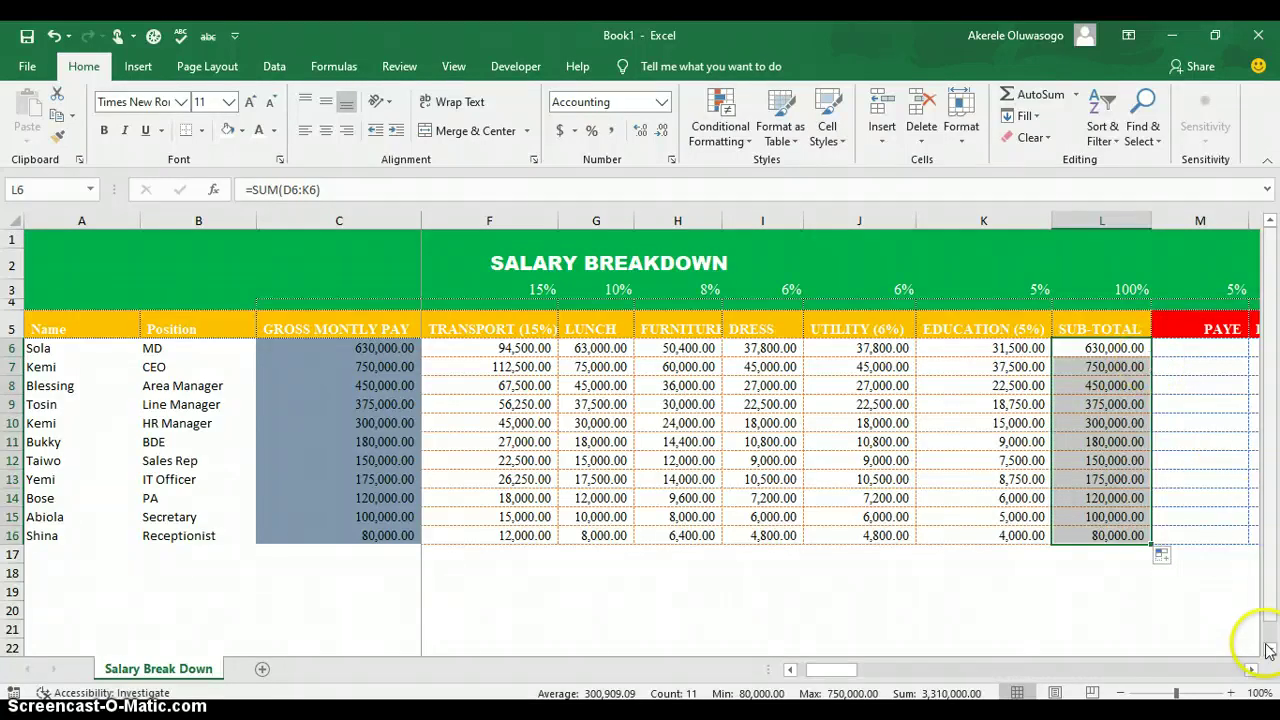
left_click(1251, 671)
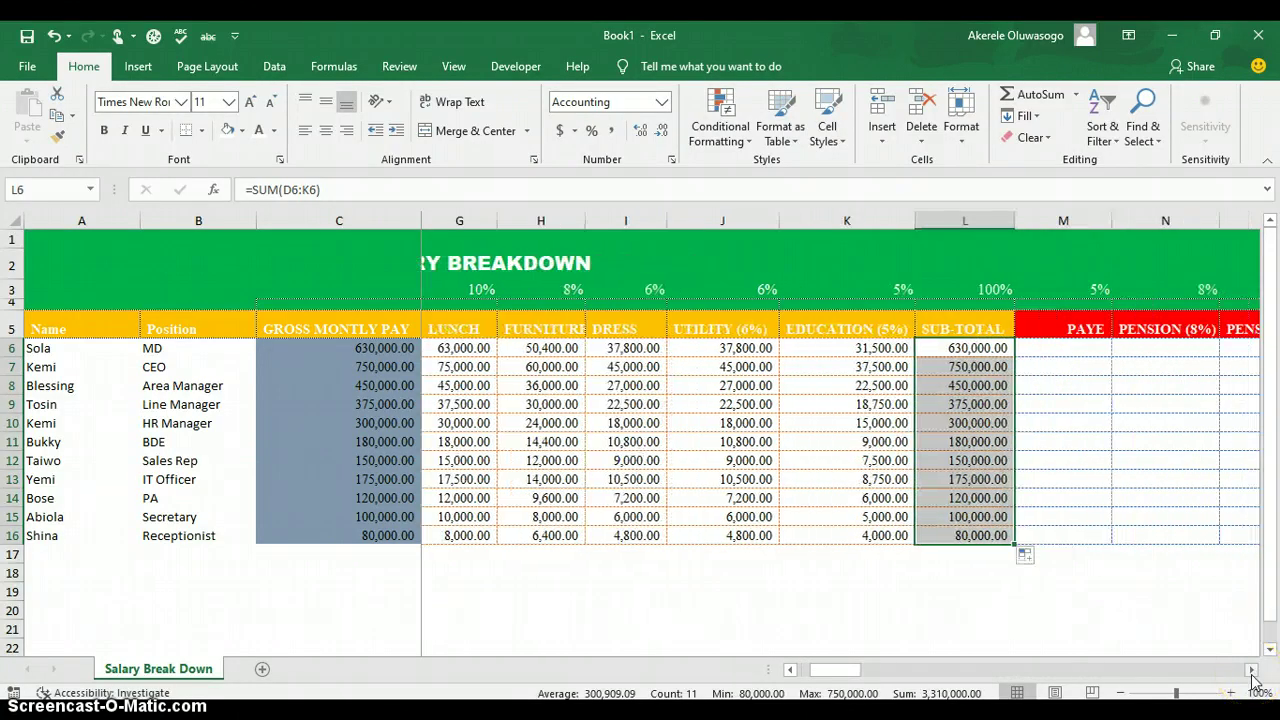
left_click(1251, 671)
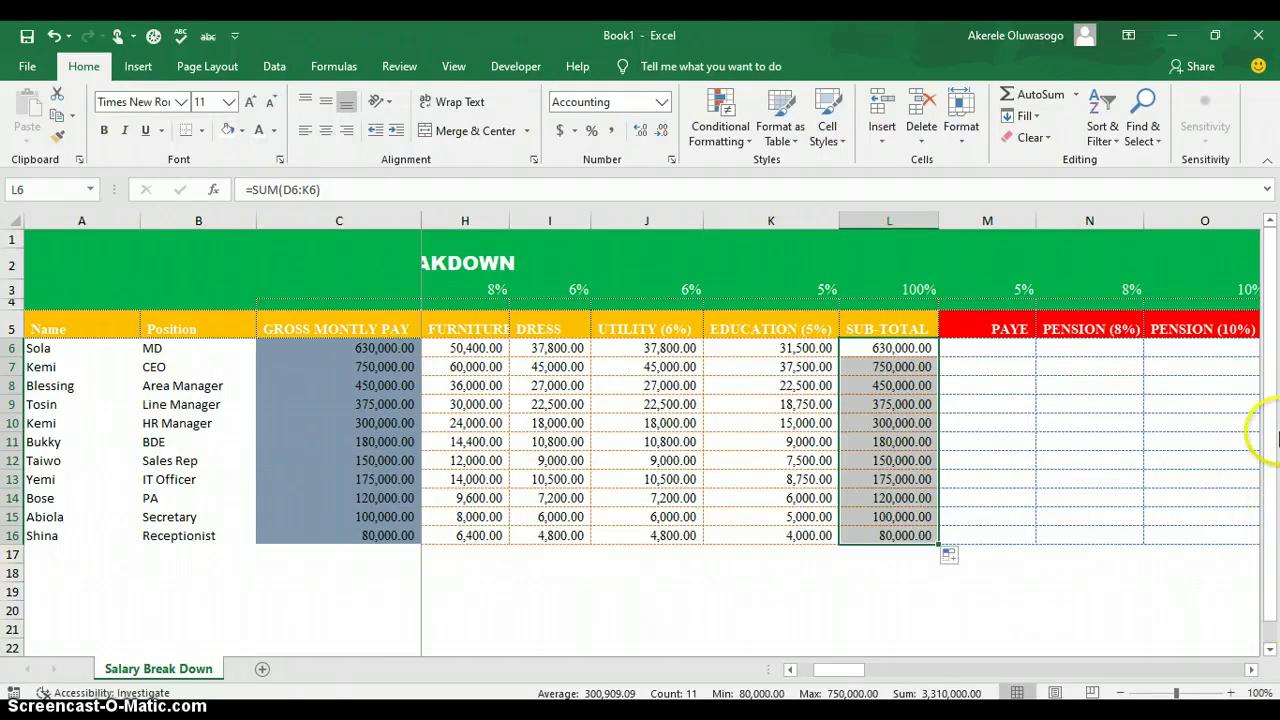
left_click(977, 344)
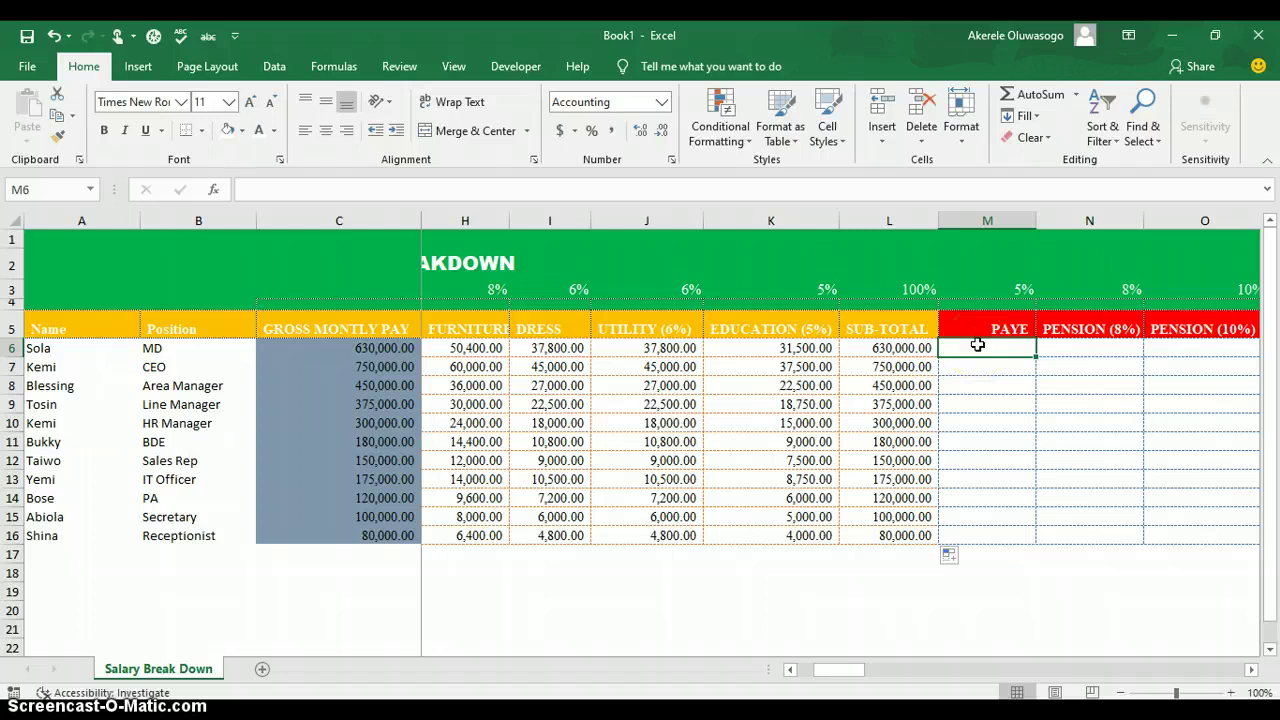
- Enter =L6*$M$3 in M6 and copy the 5% PAYE down to M16
type("=")
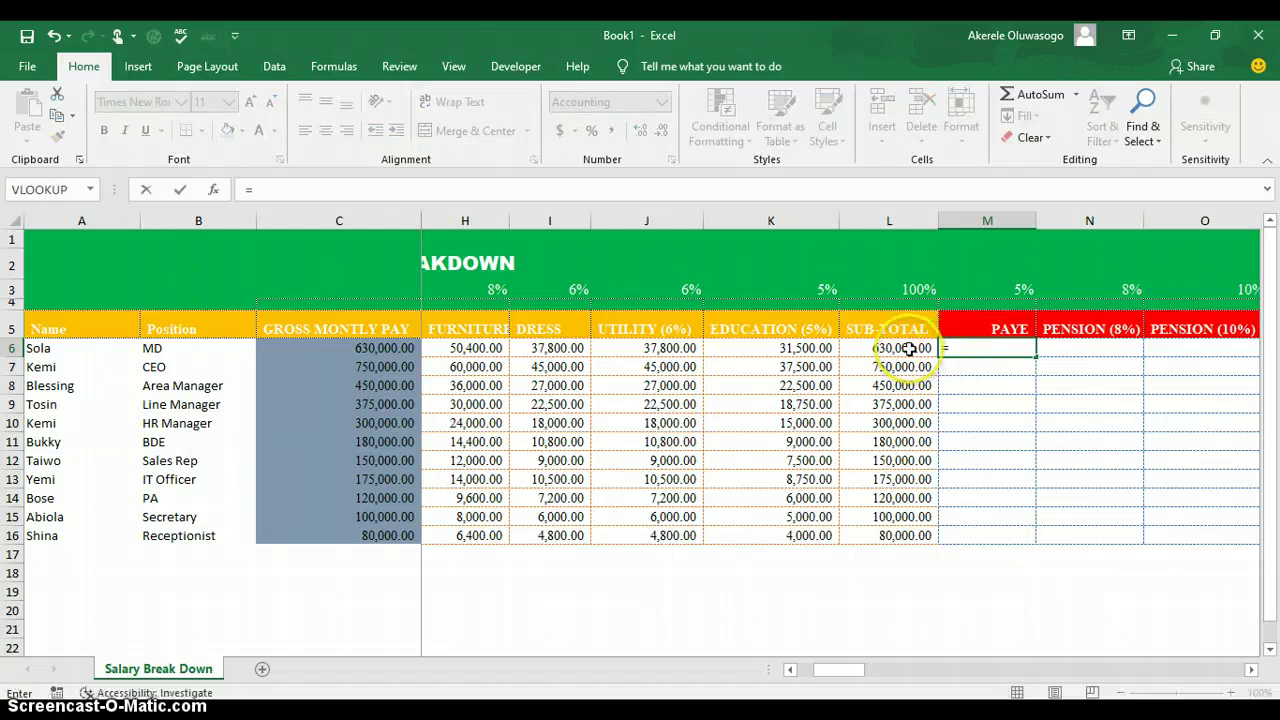
left_click(908, 348)
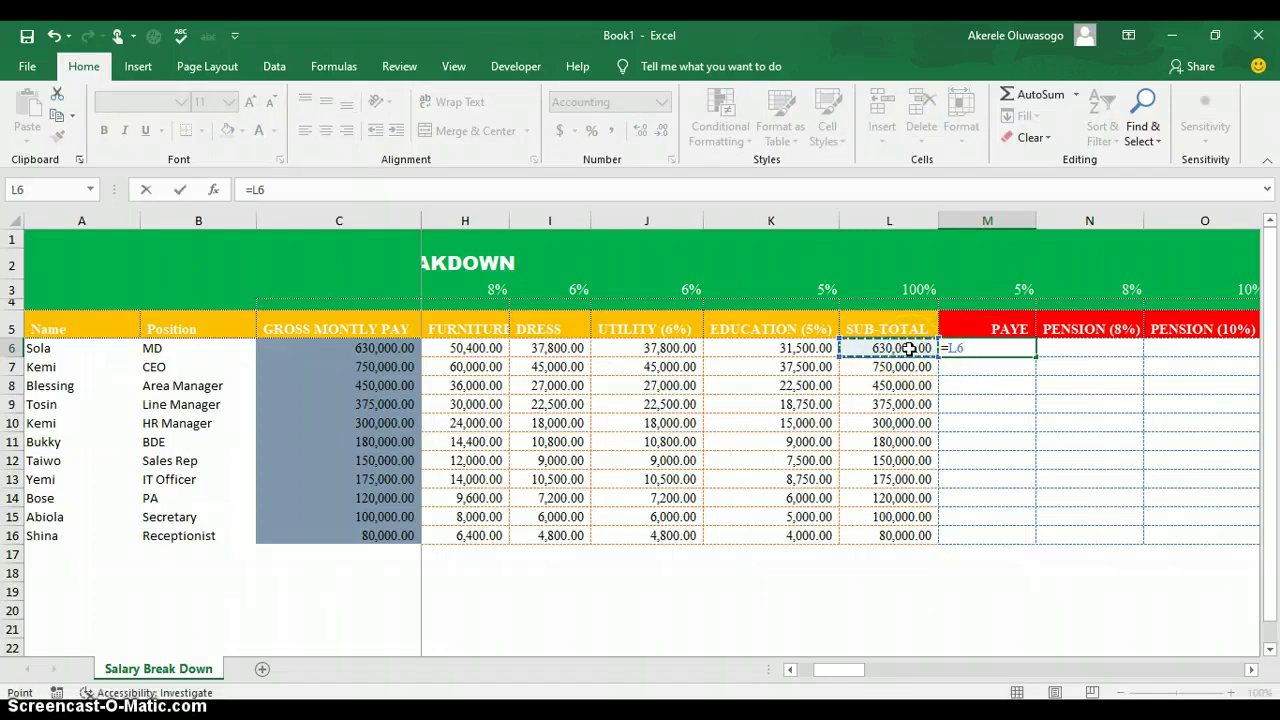
type("*")
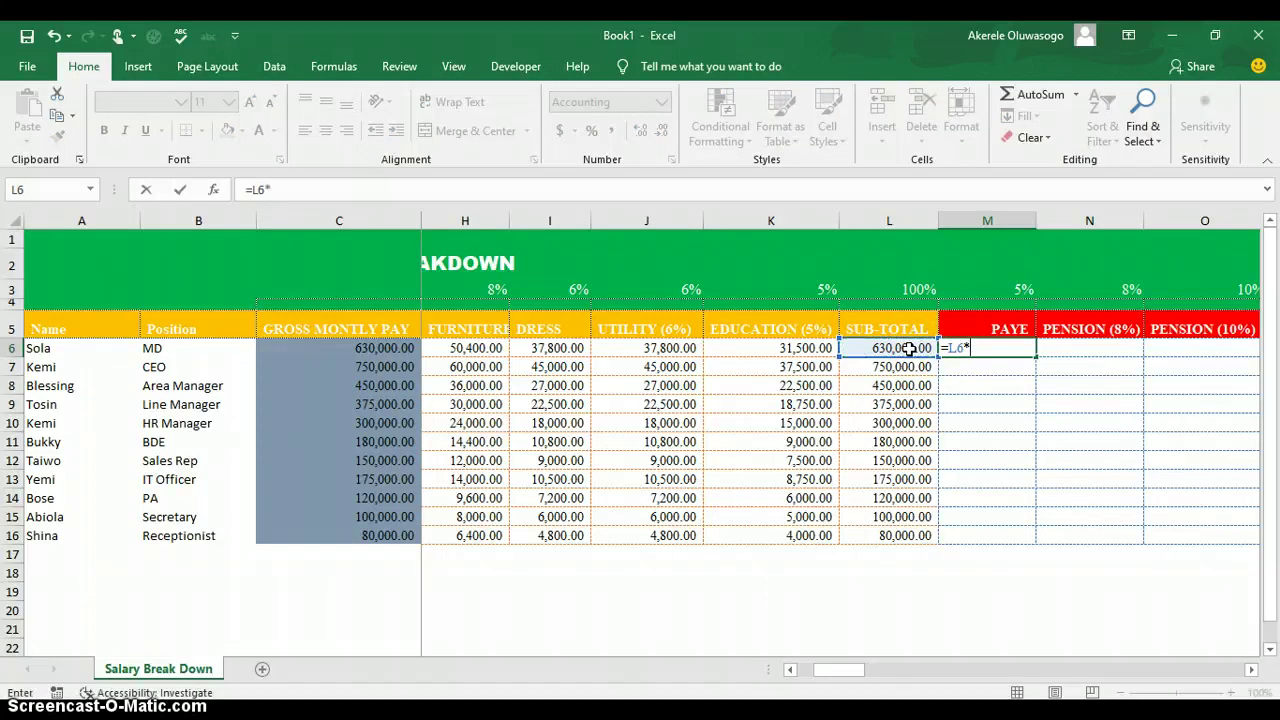
left_click(1029, 290)
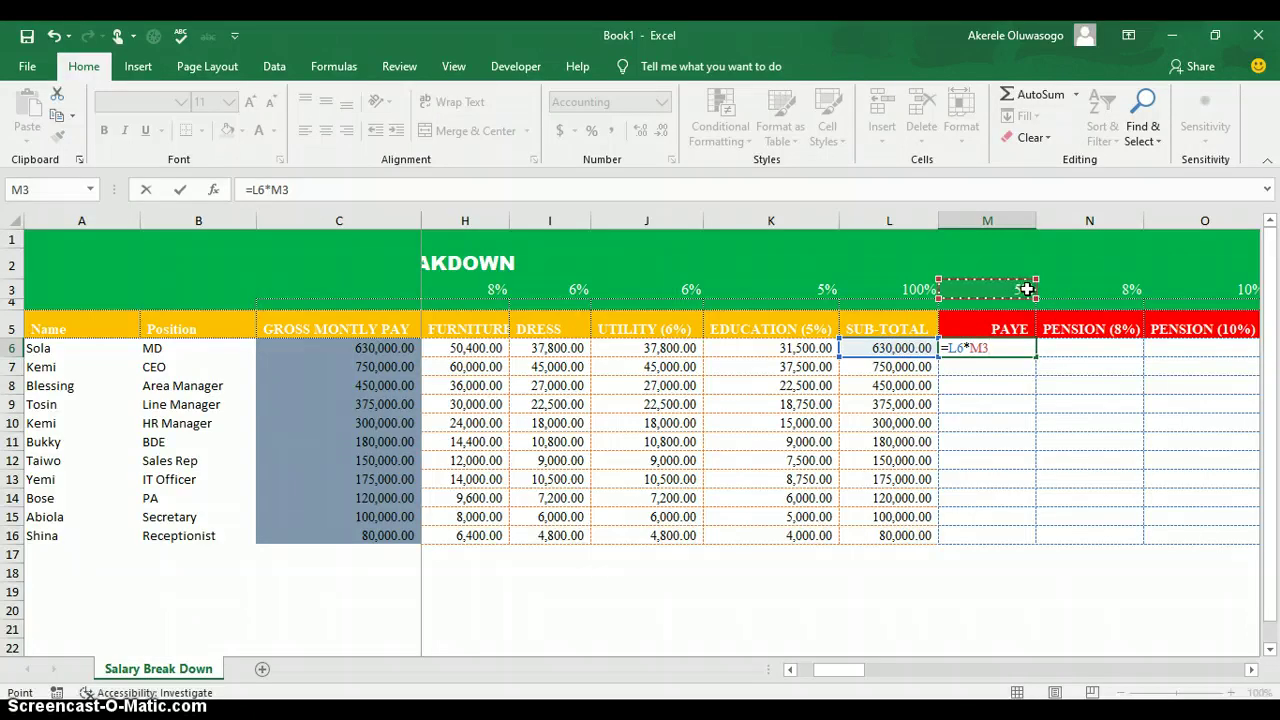
key("F4")
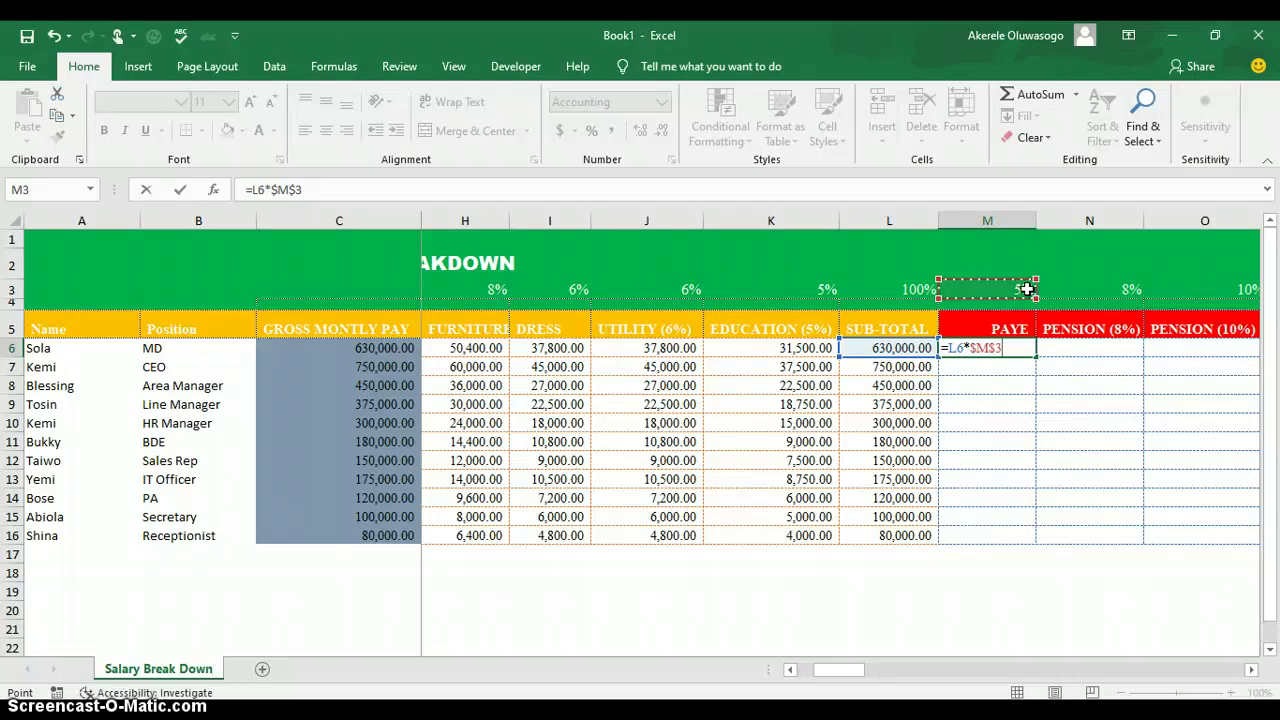
key("Return")
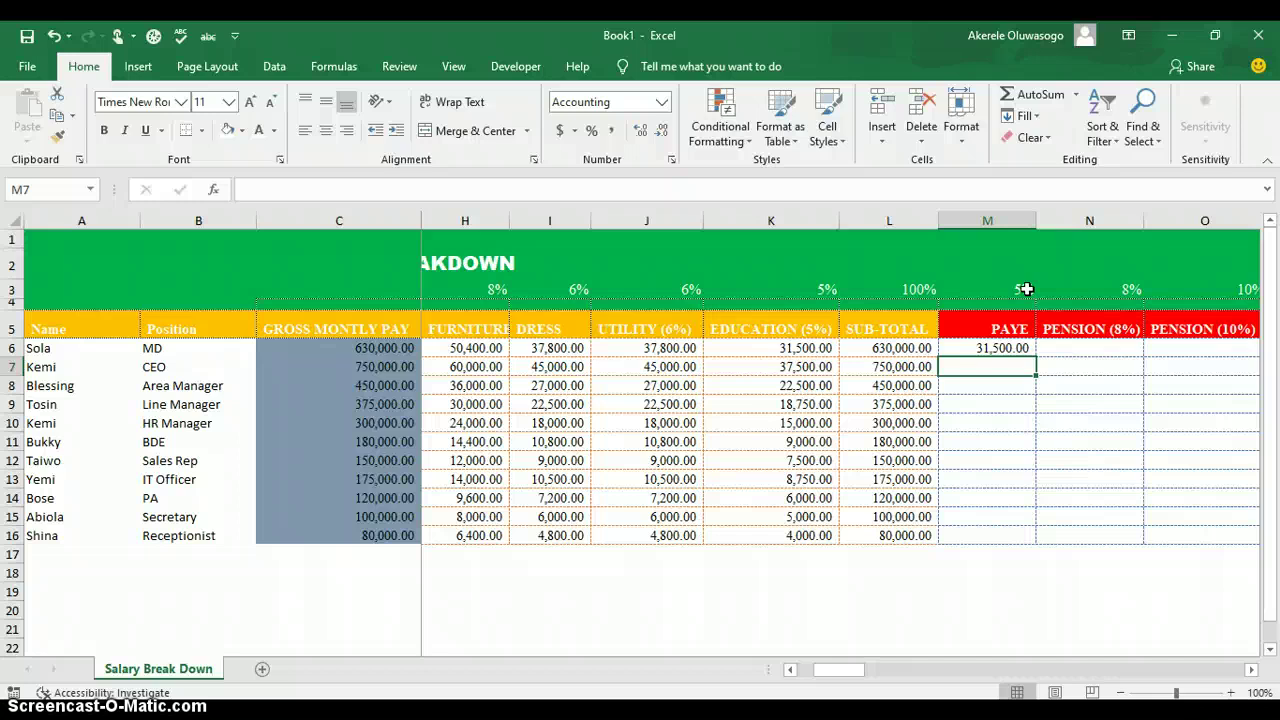
left_click(1028, 350)
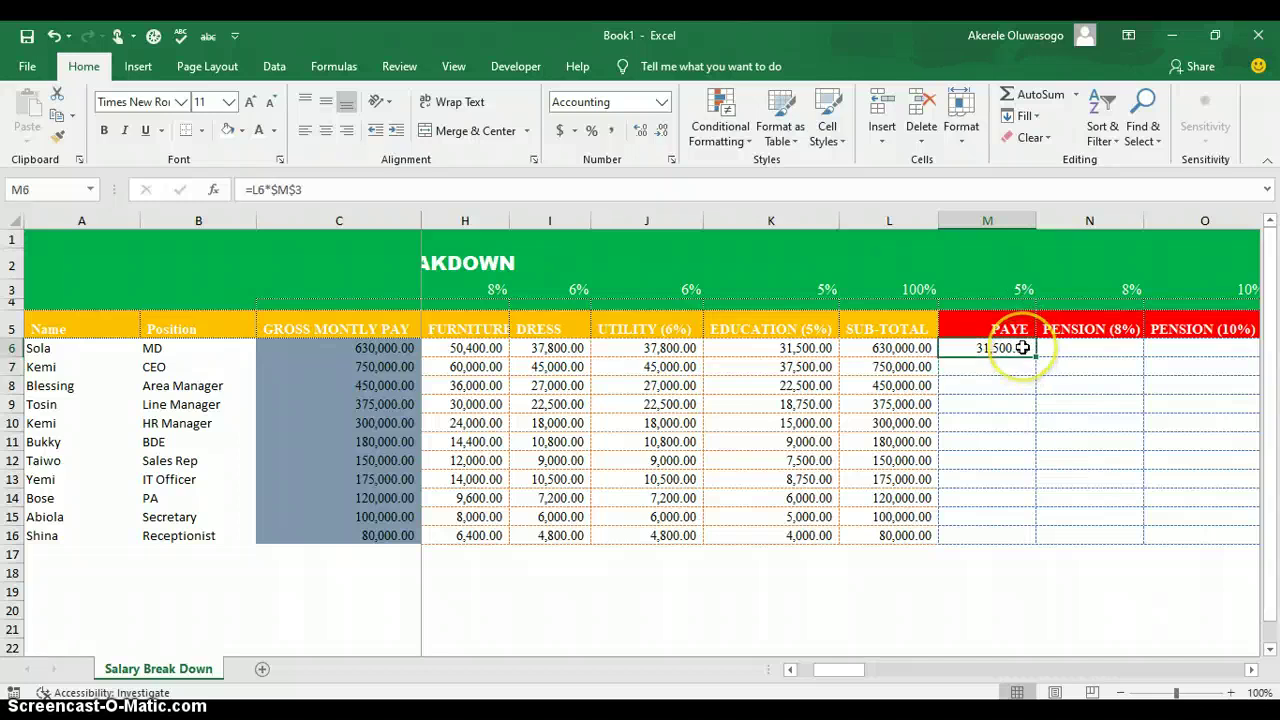
double_click(1037, 358)
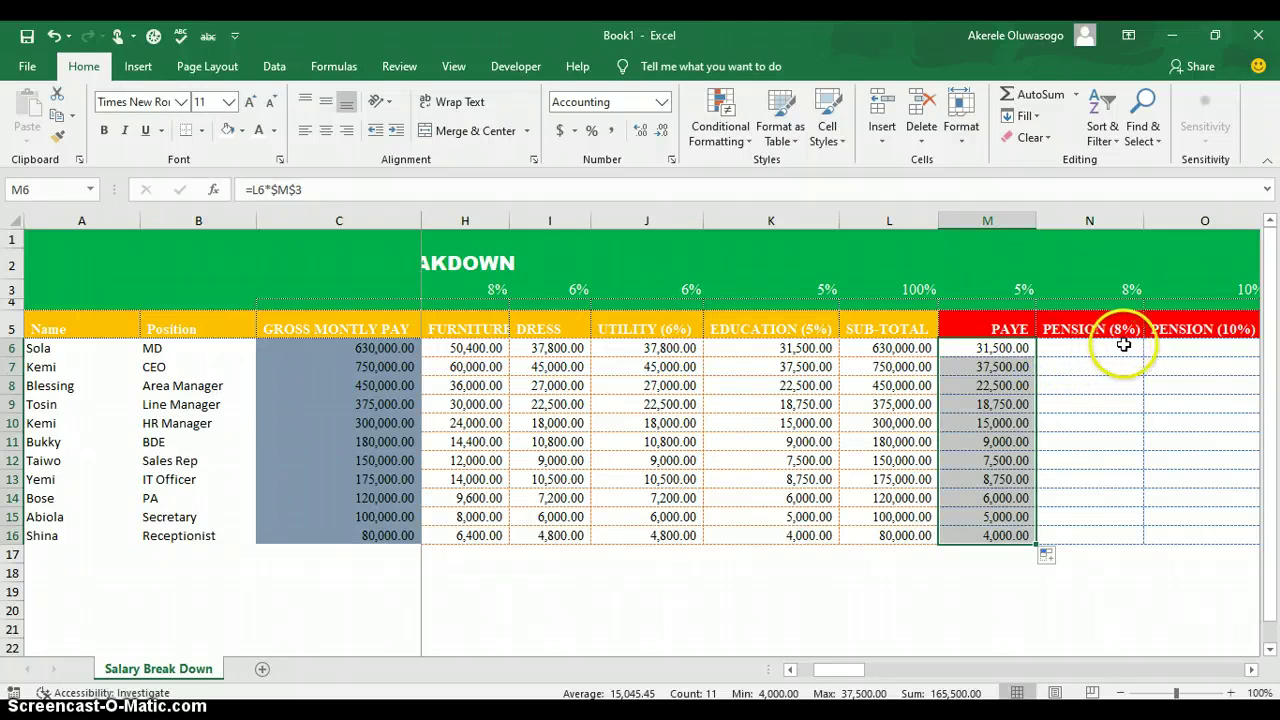
left_click(1120, 345)
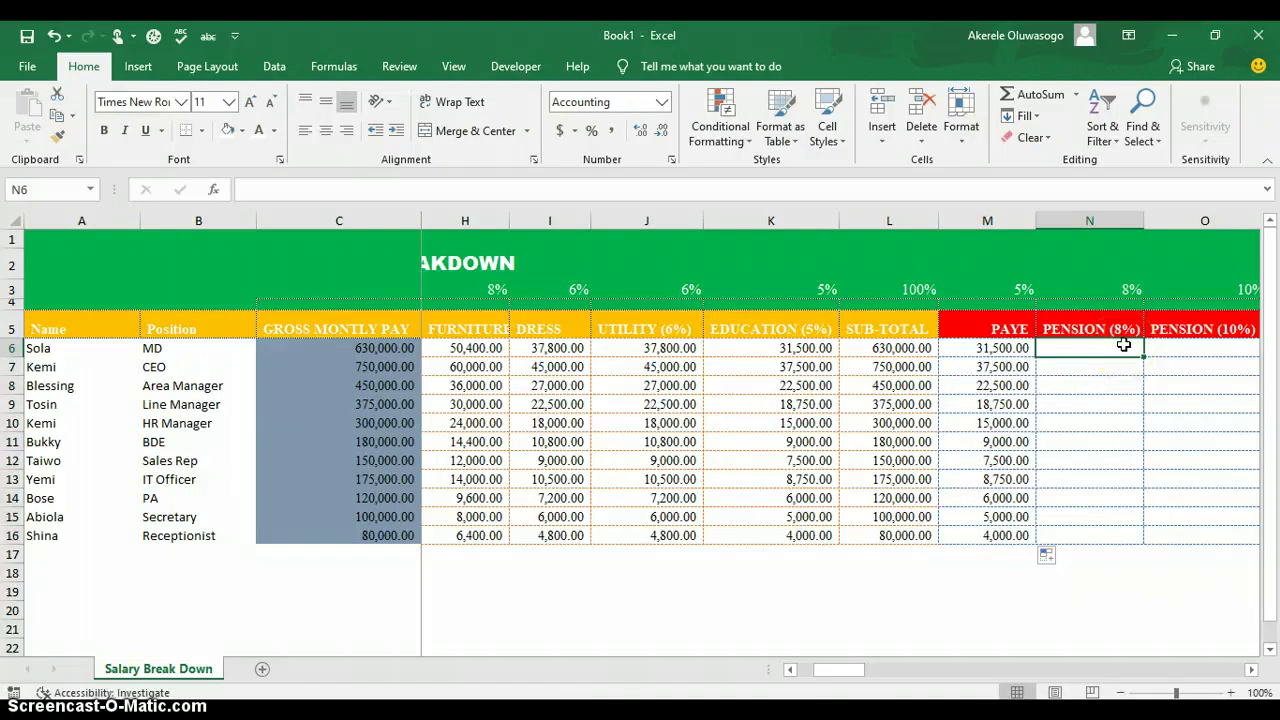
- Enter the first pension formula =L6*N3 in N6
type("=")
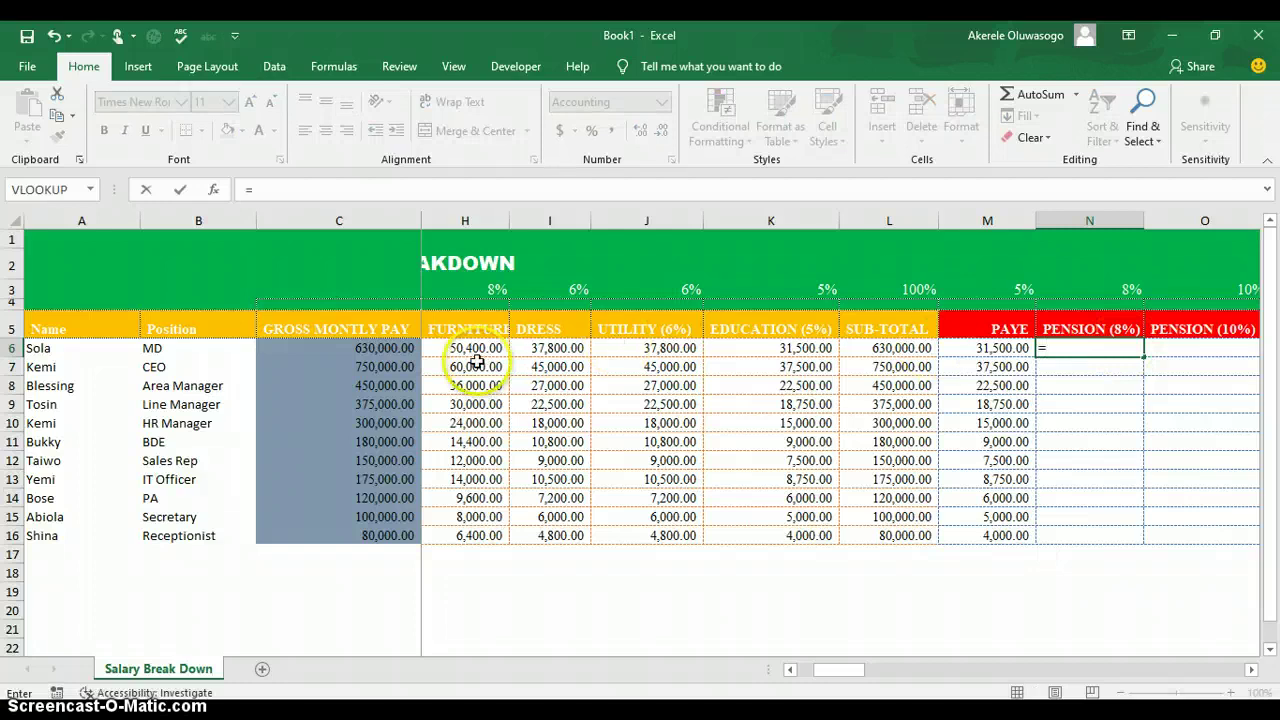
left_click(905, 348)
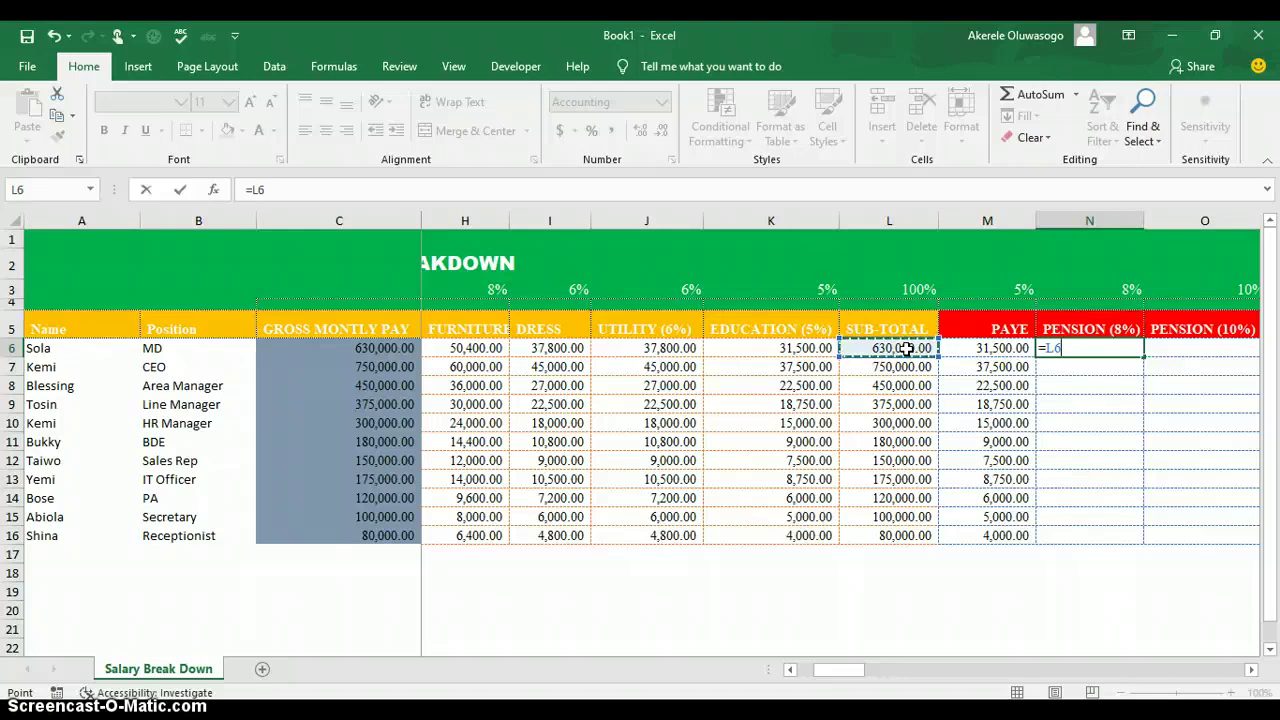
type("*")
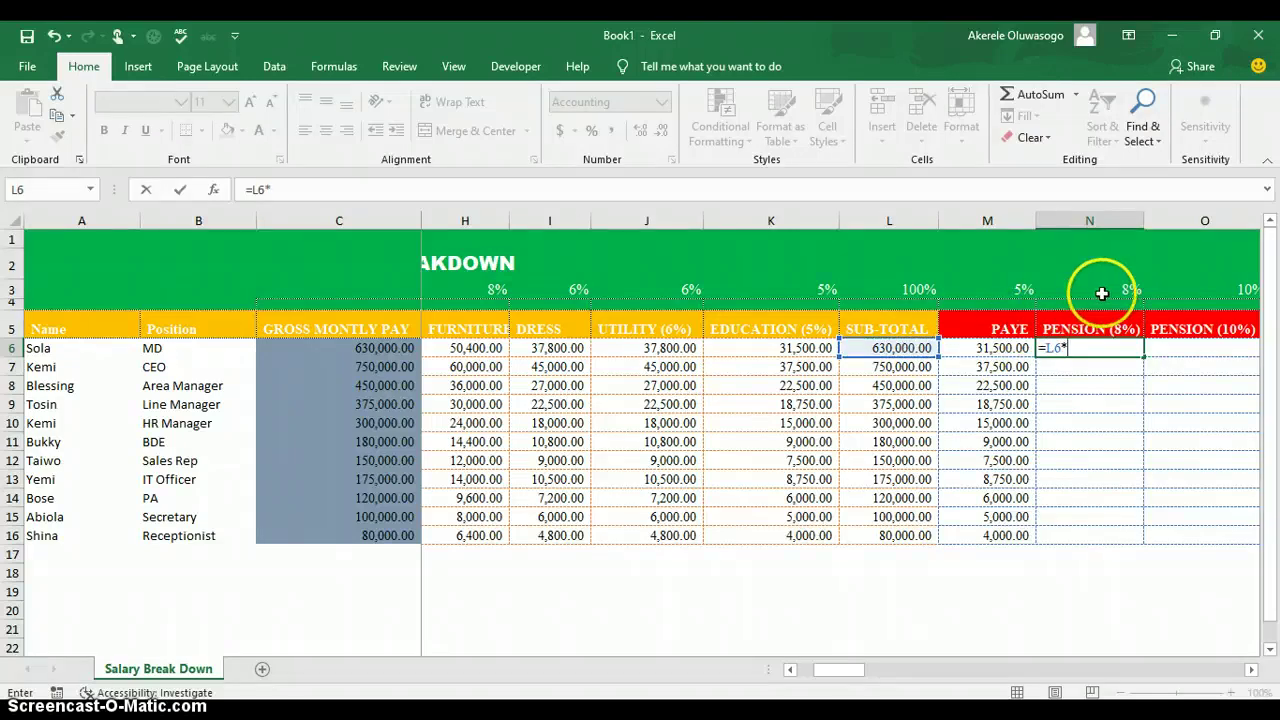
left_click(1101, 291)
key("Return")
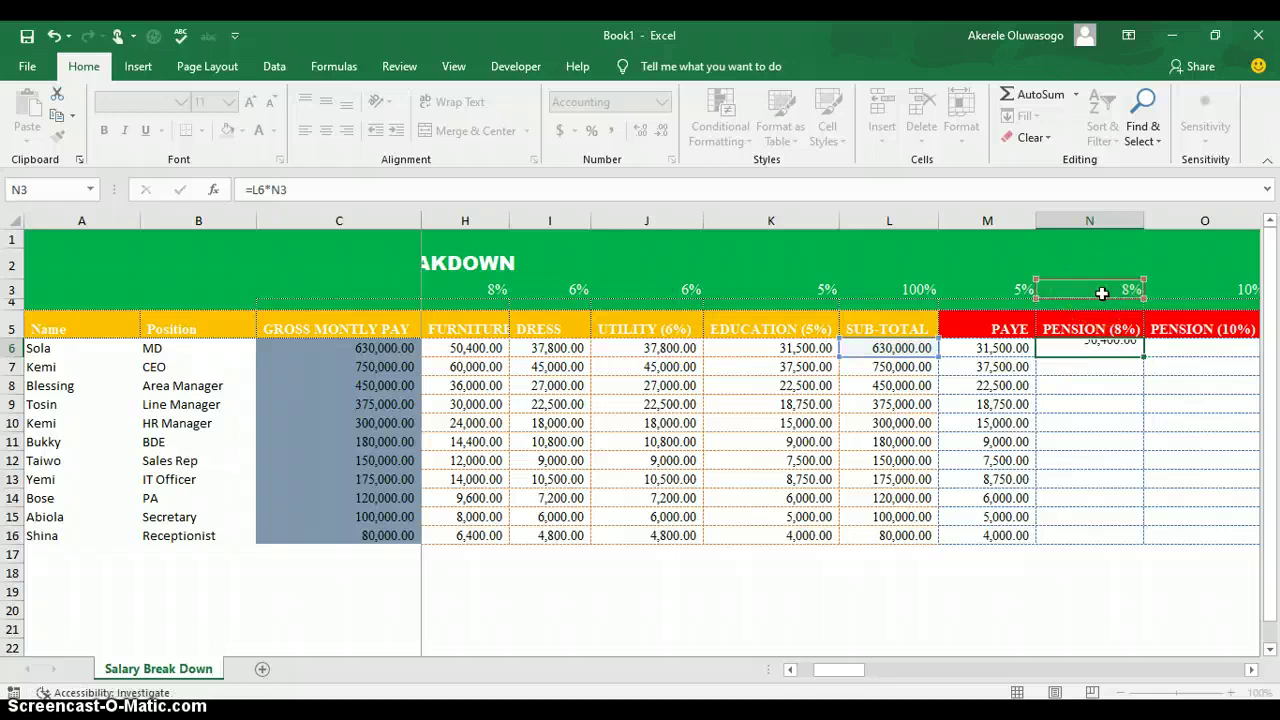
left_click(1129, 346)
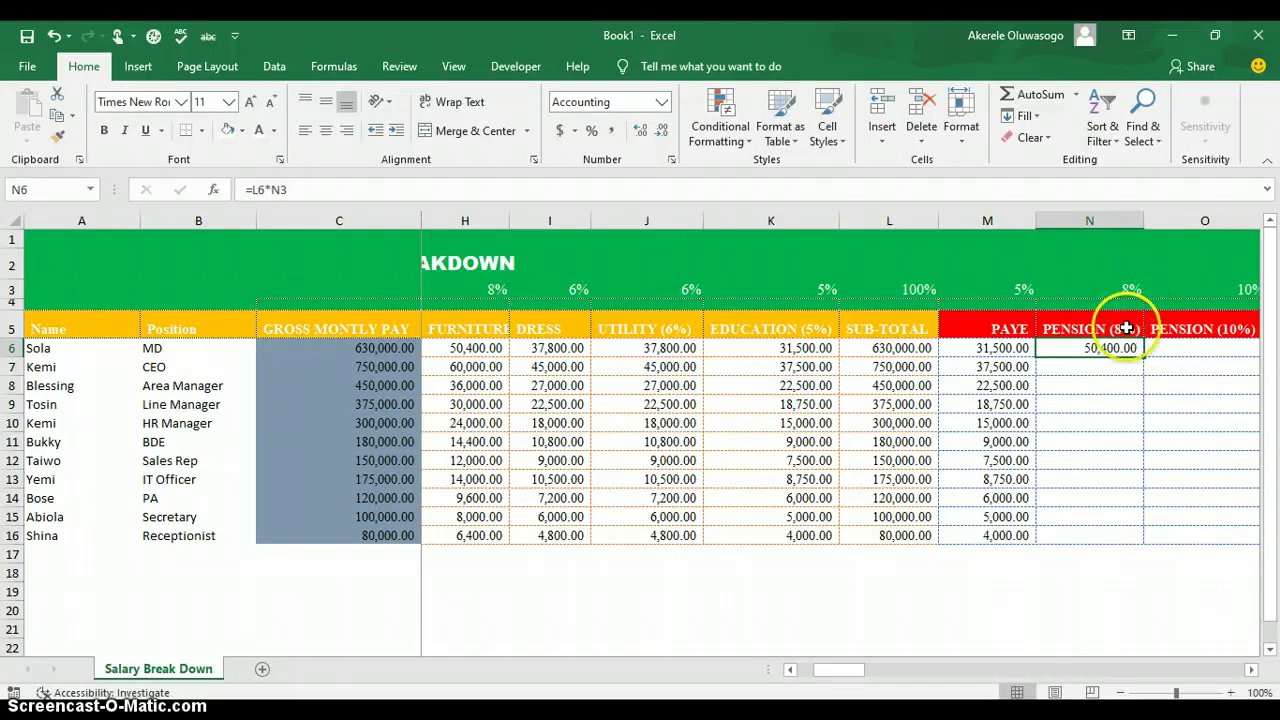
- Make the rate reference absolute as =L6*$N$3 and fill the 8% pension down to N16
double_click(278, 189)
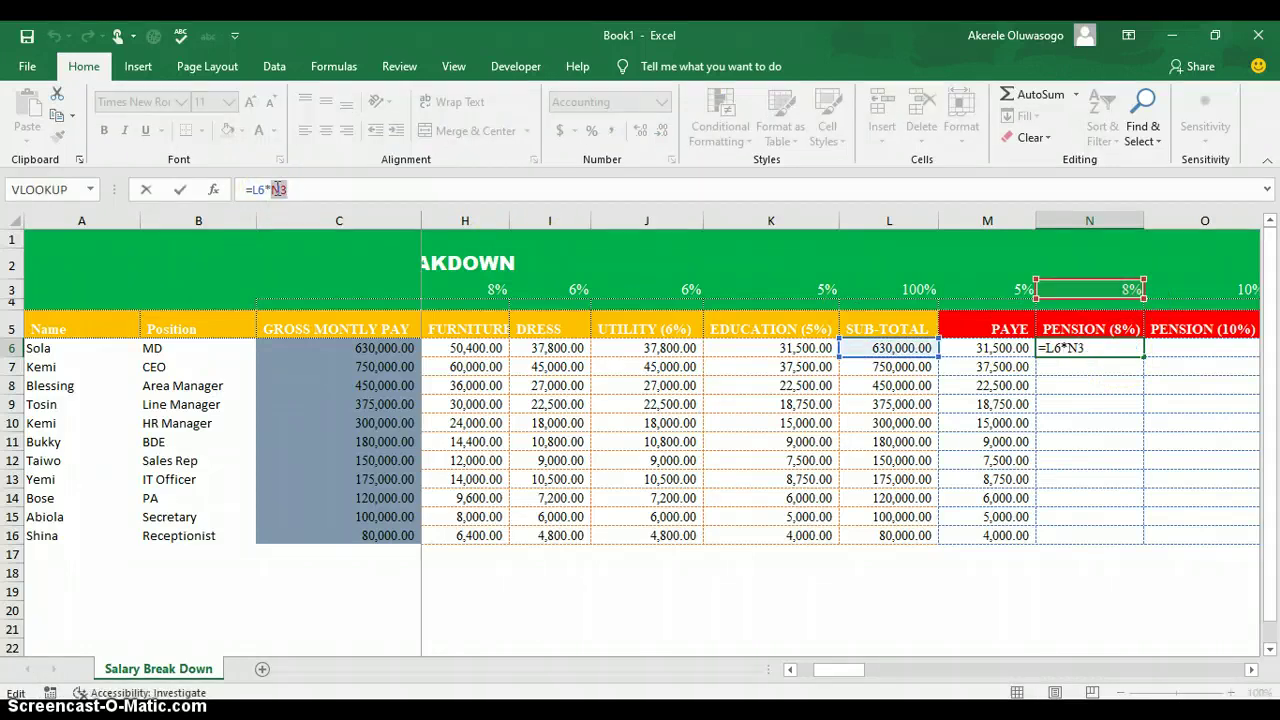
key("F4")
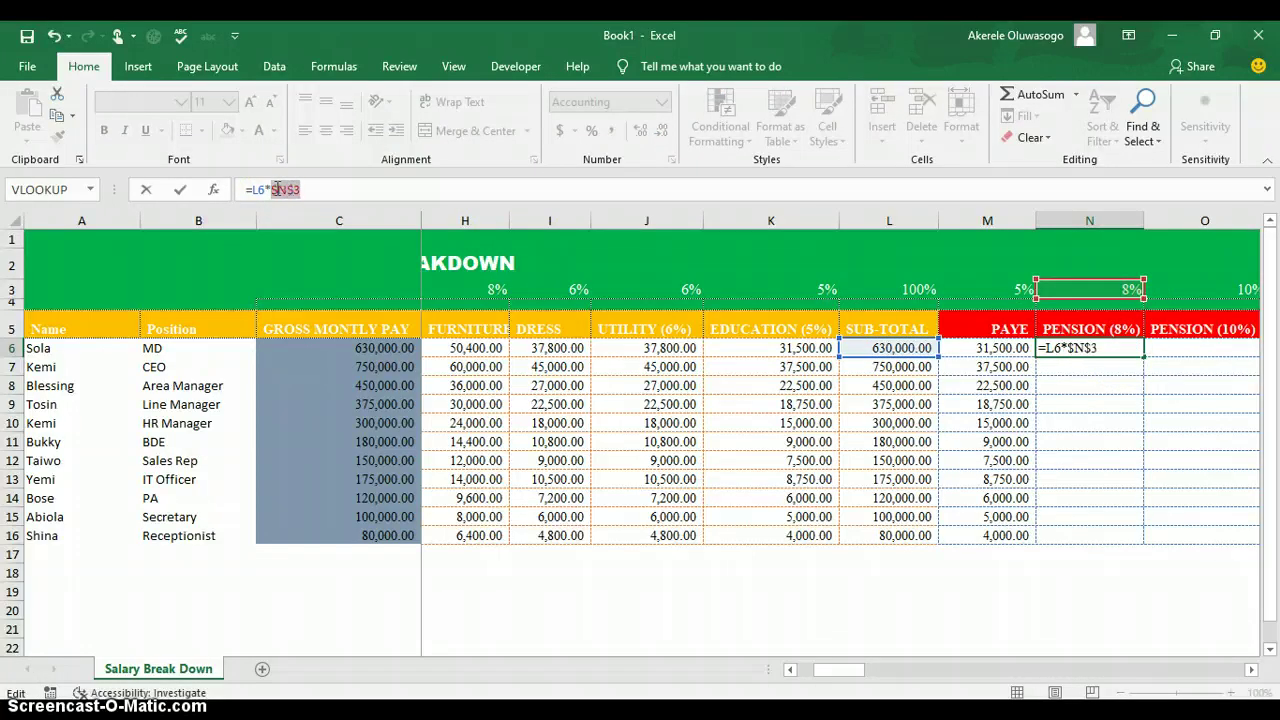
key("Return")
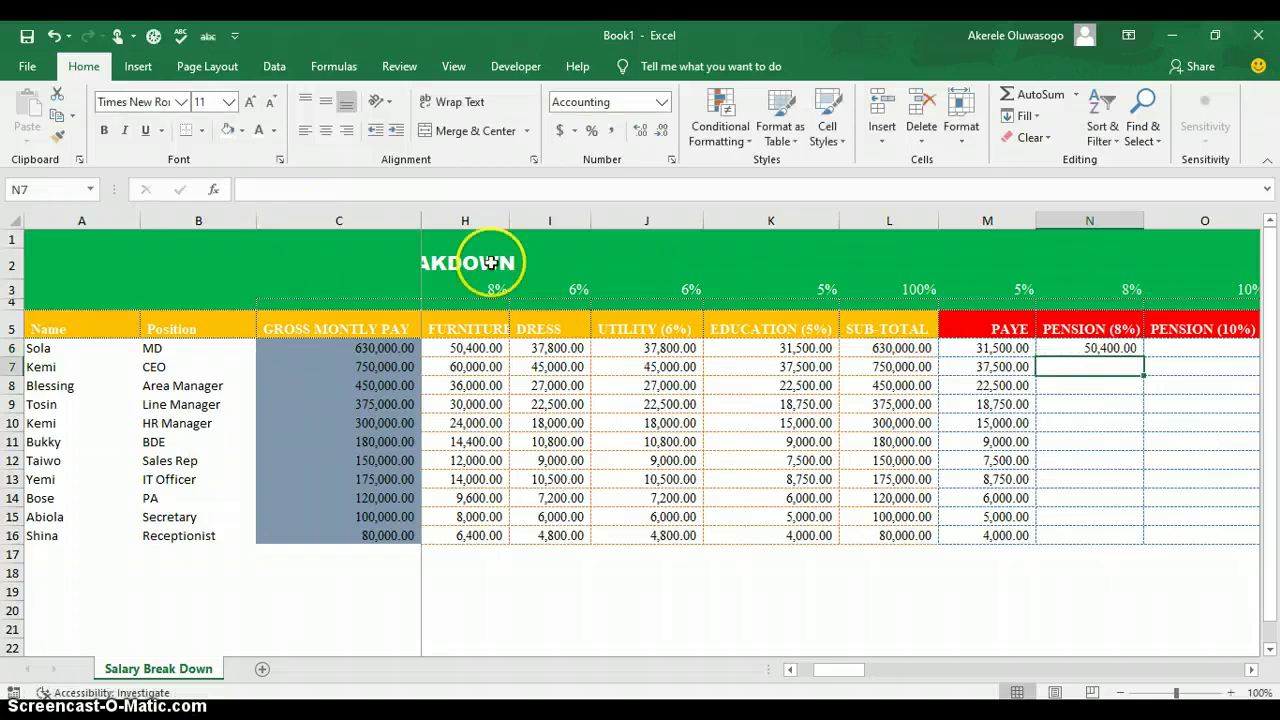
left_click(1100, 347)
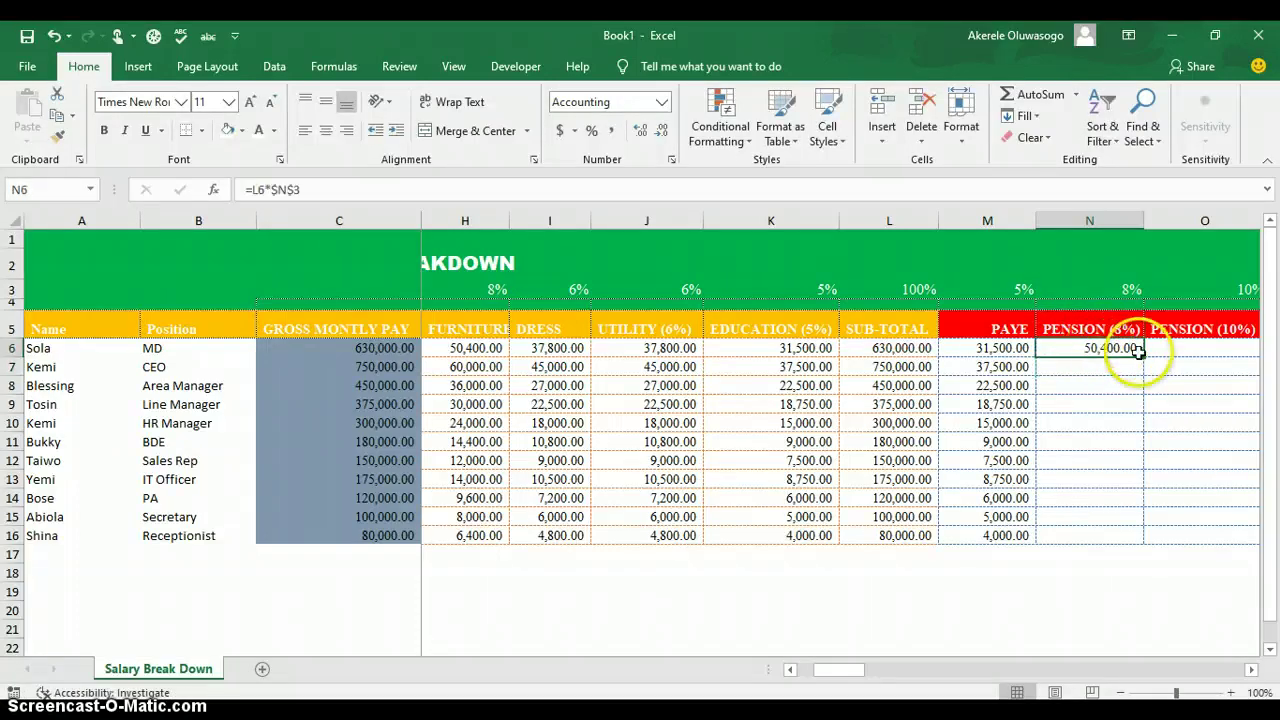
double_click(1144, 357)
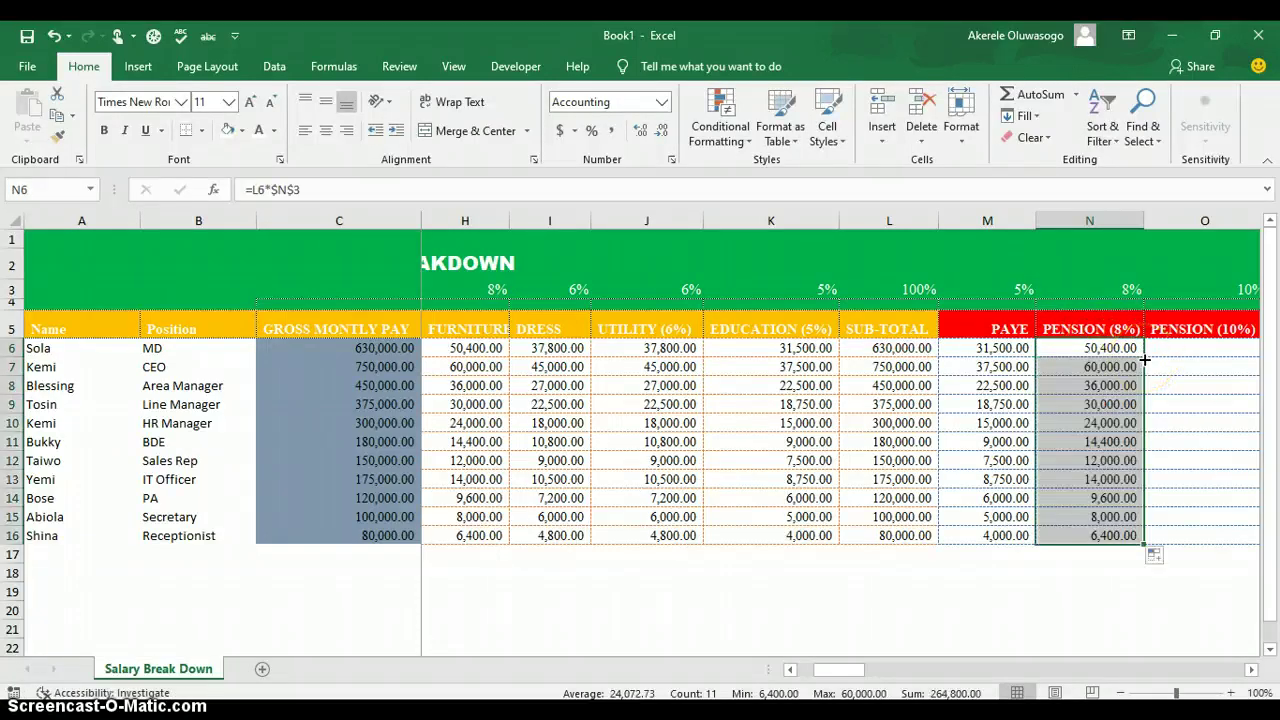
left_click(1251, 669)
- Enter =L6*$O$3 in O6 and fill the 10% pension down to O16 (63,000.00 to 8,000.00)
left_click(1251, 669)
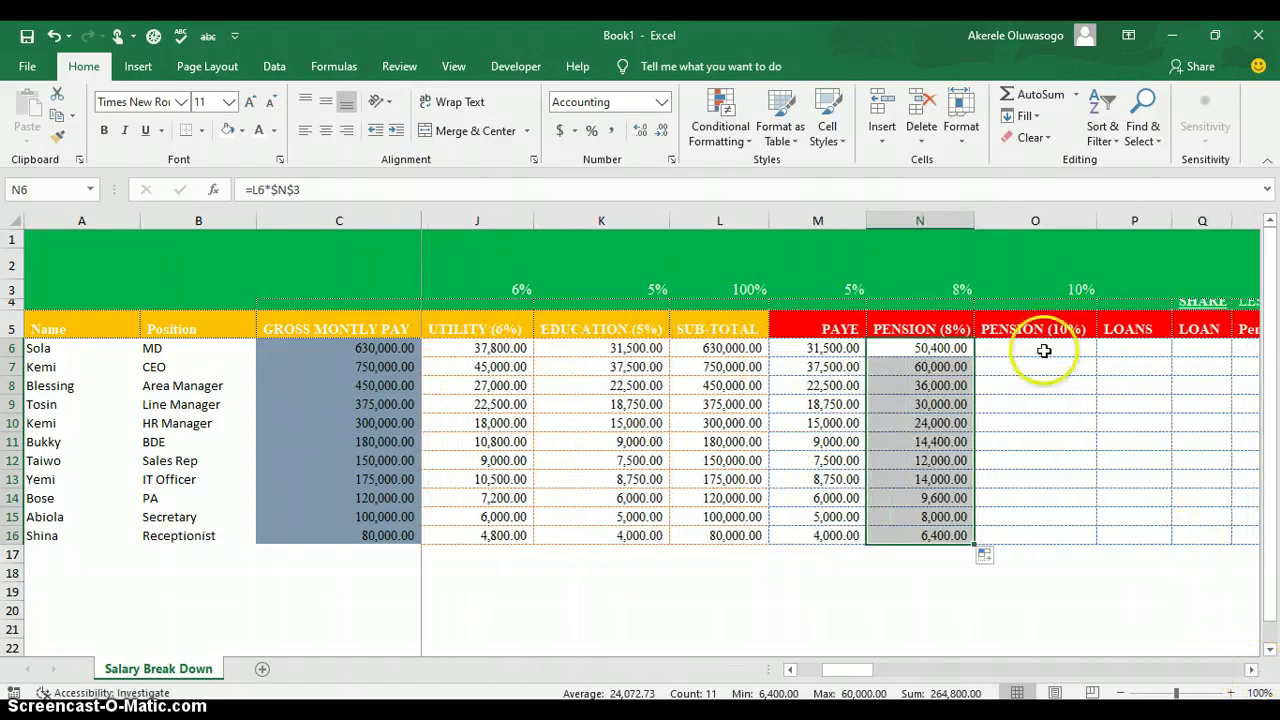
left_click(1043, 354)
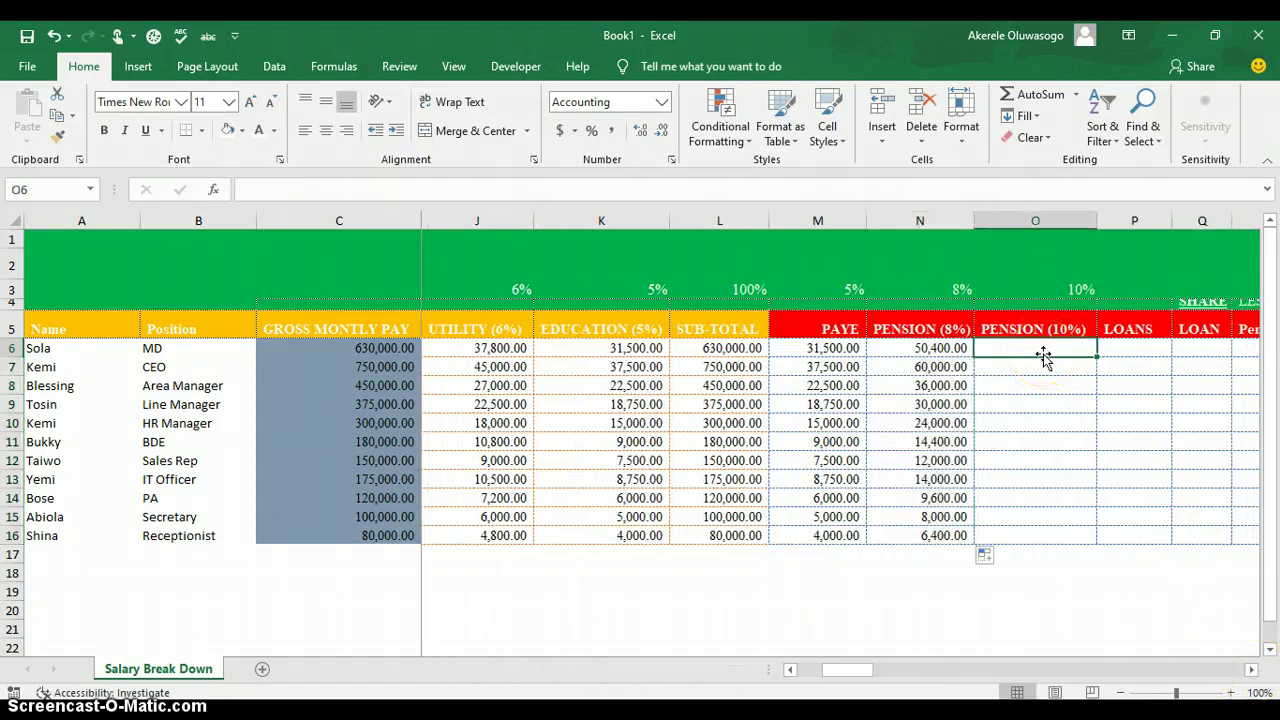
type("=")
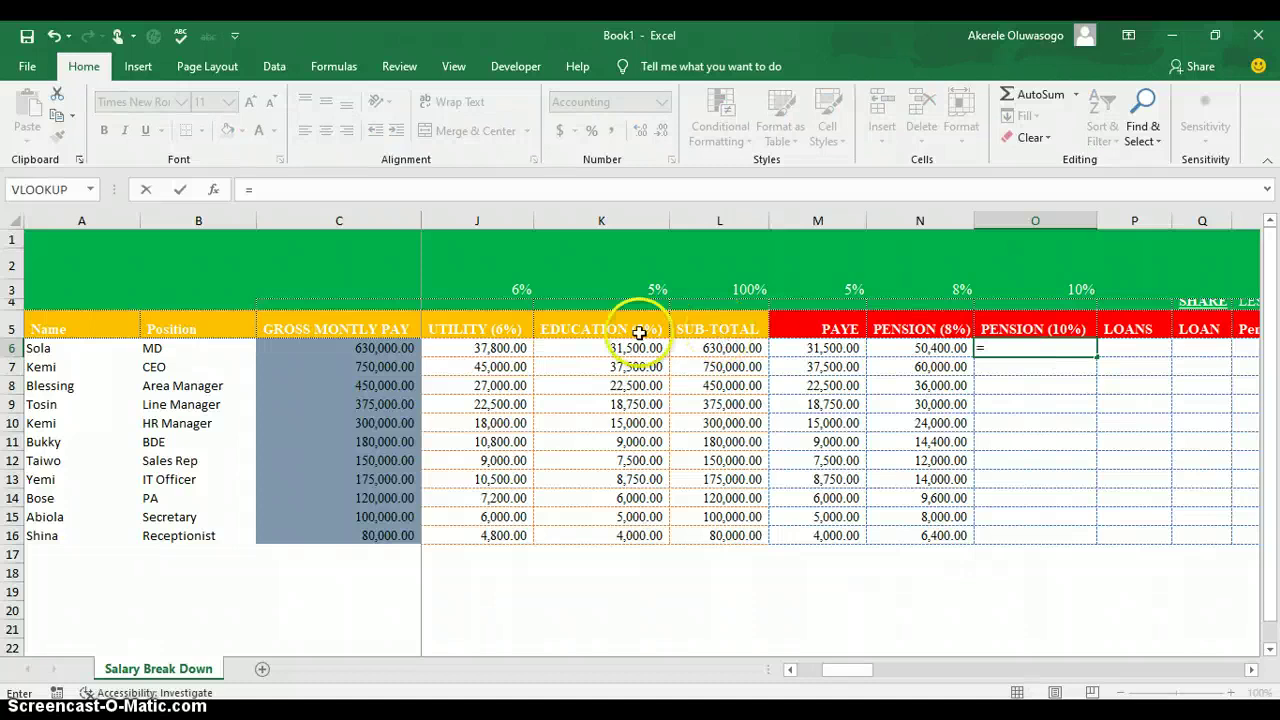
left_click(725, 355)
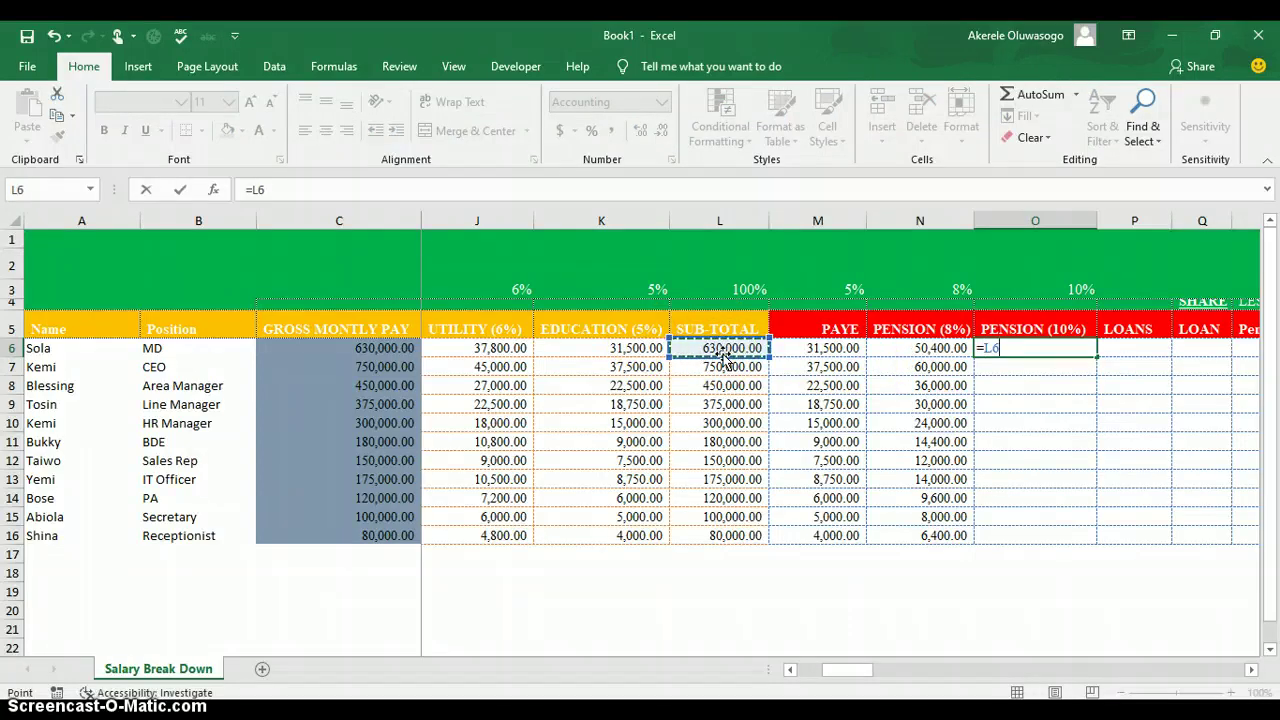
type("*")
left_click(1076, 288)
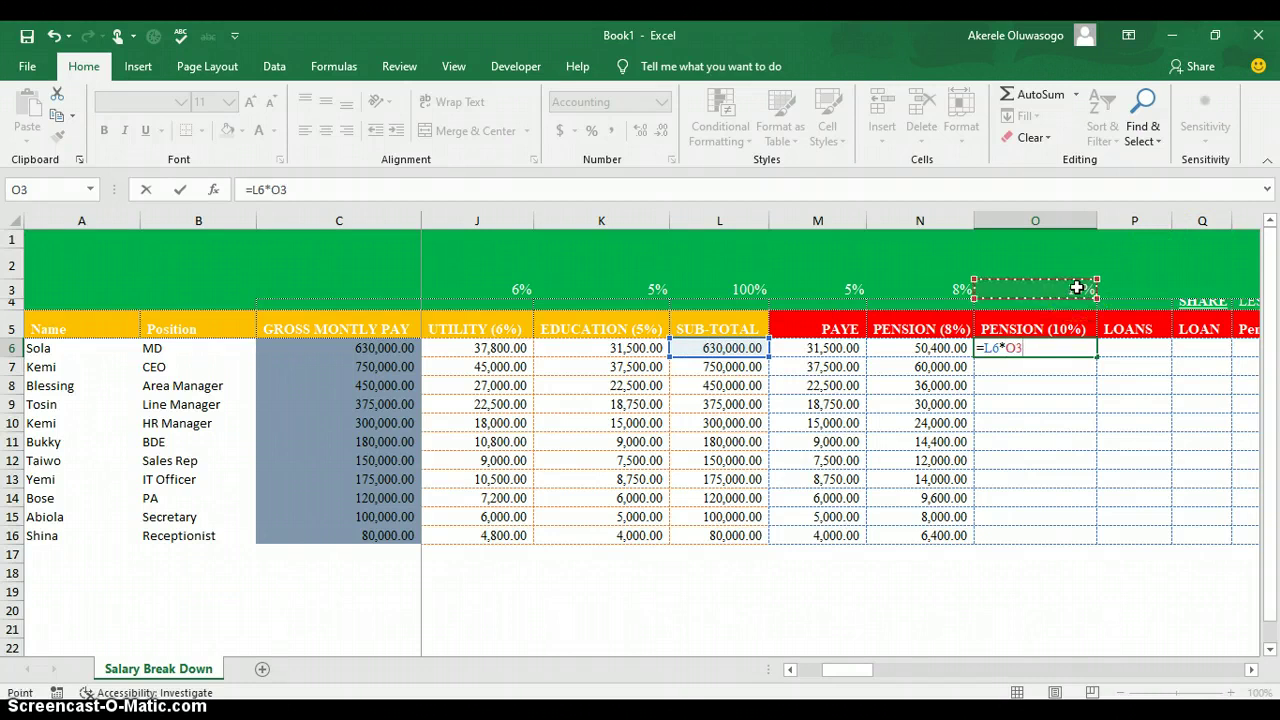
key("Right")
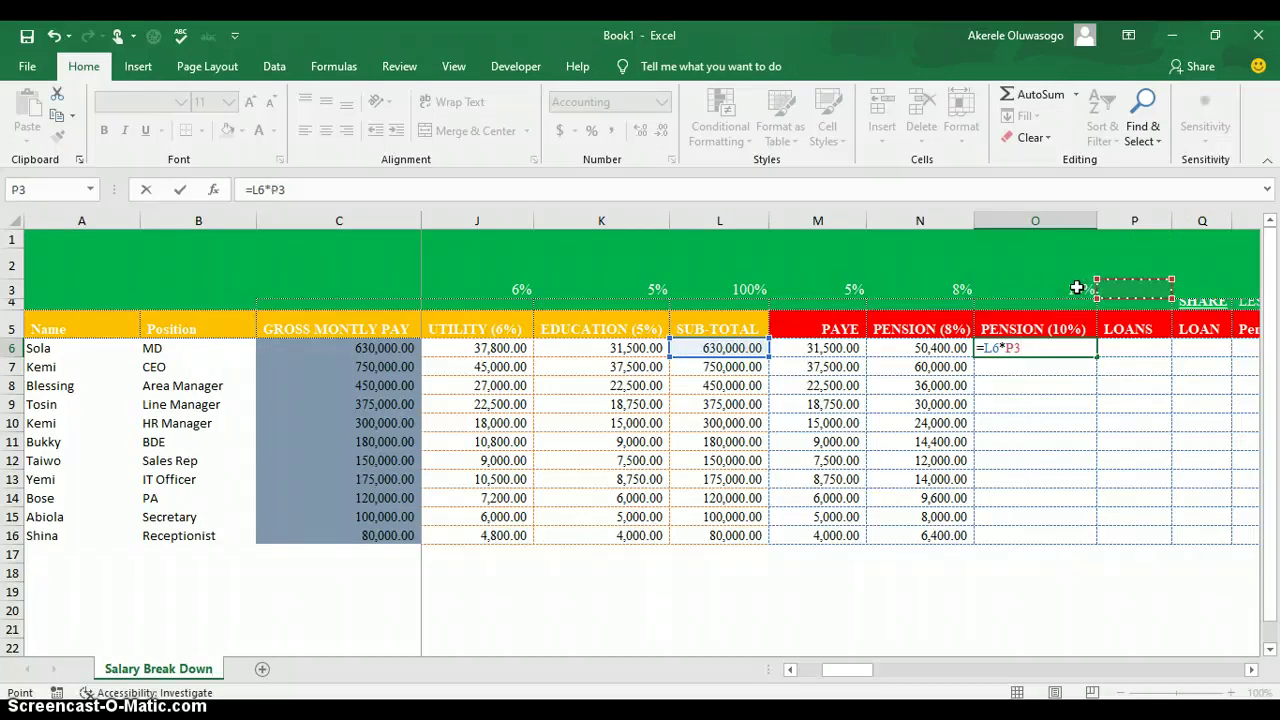
key("Left")
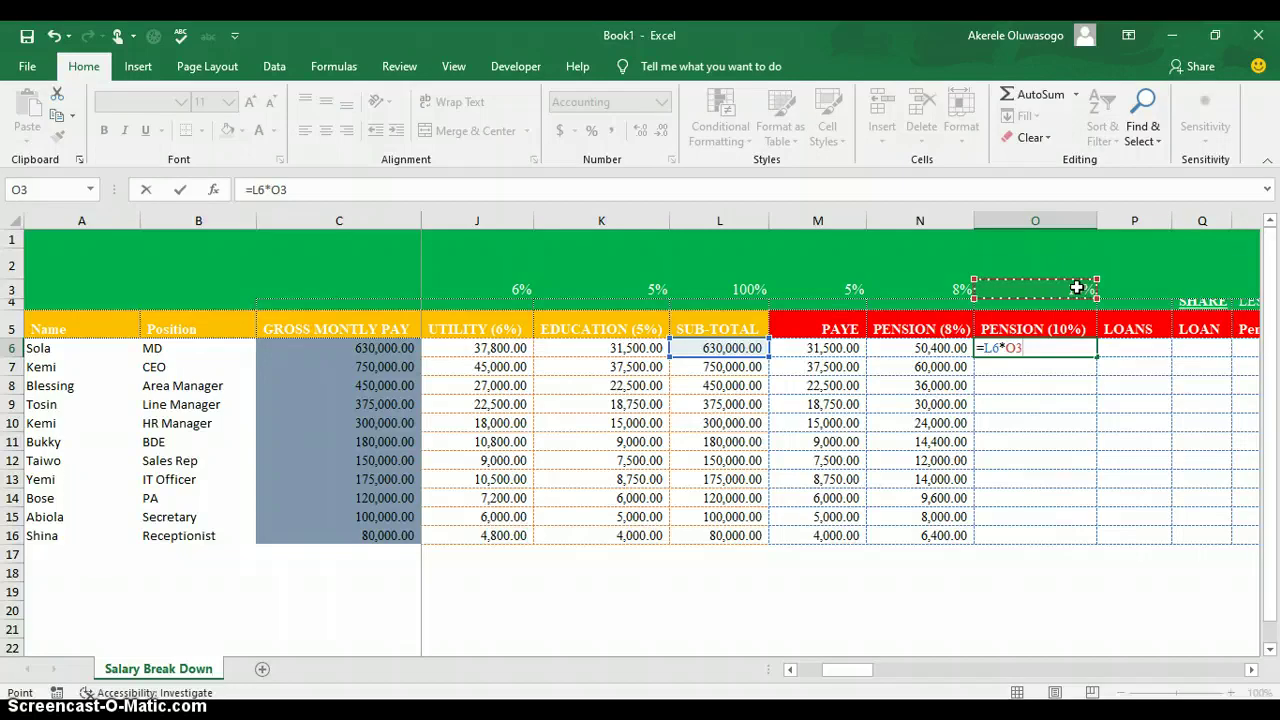
key("F4")
key("Return")
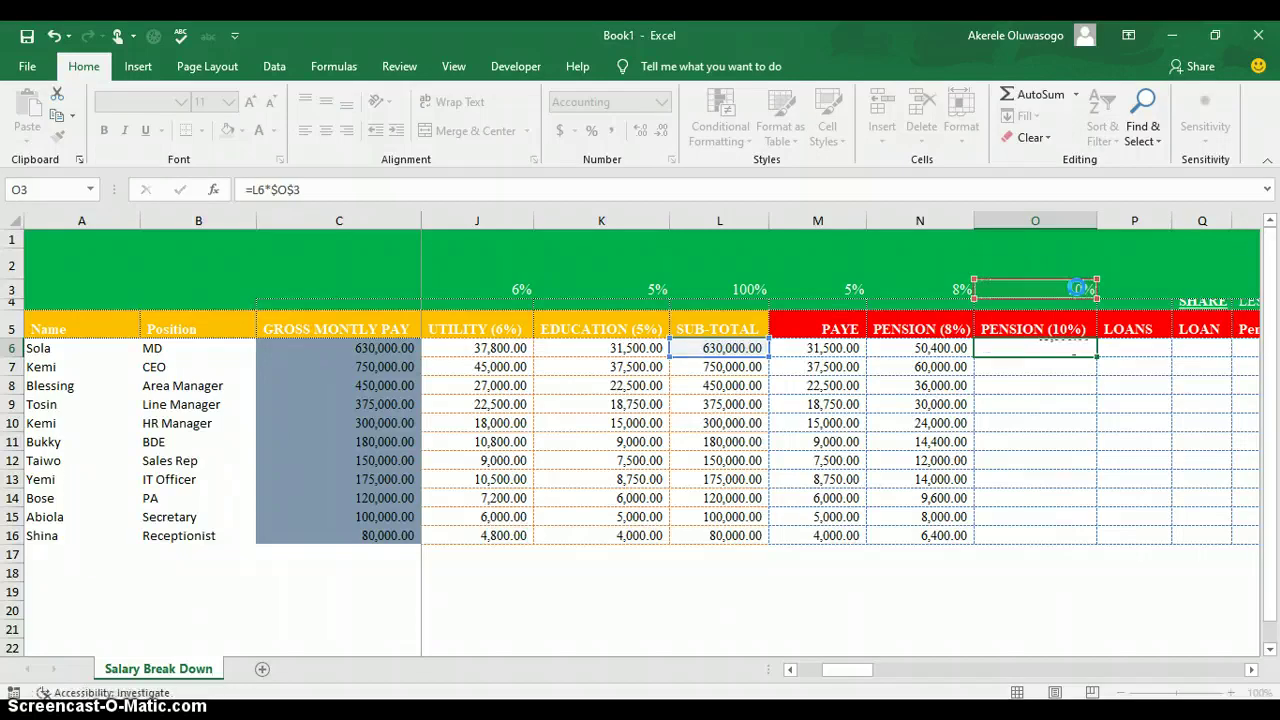
left_click(1082, 343)
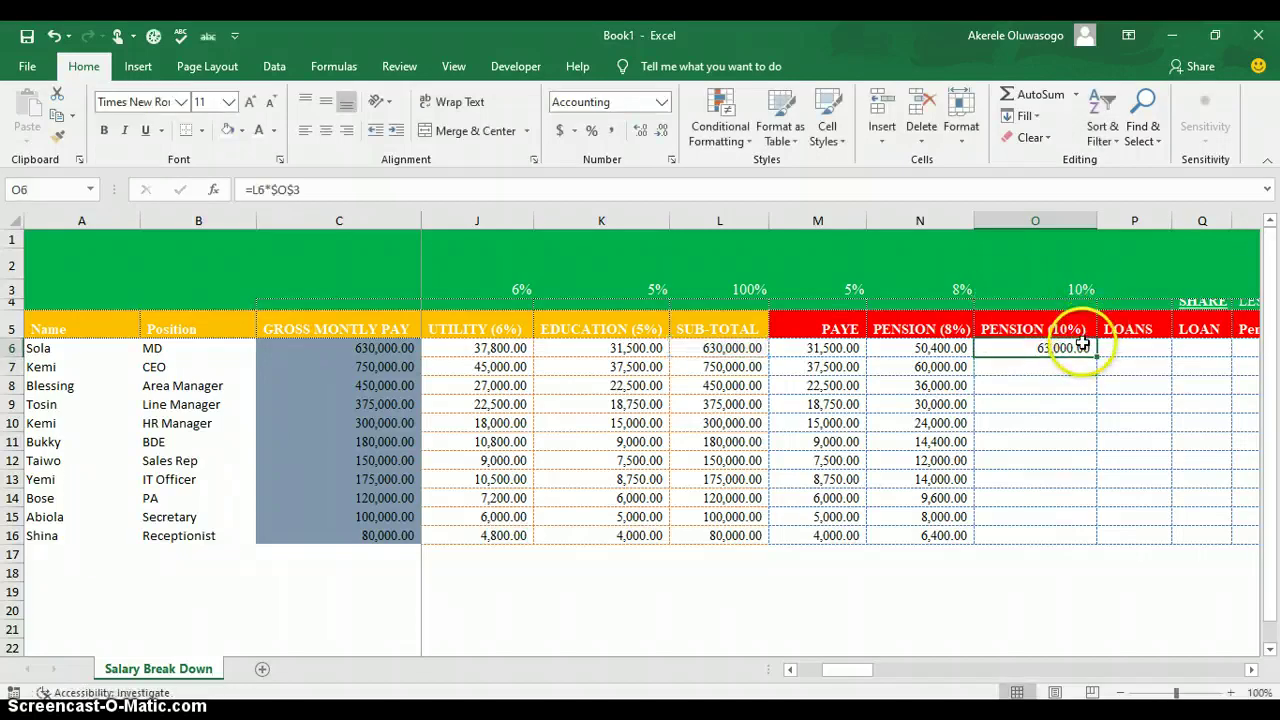
double_click(1095, 357)
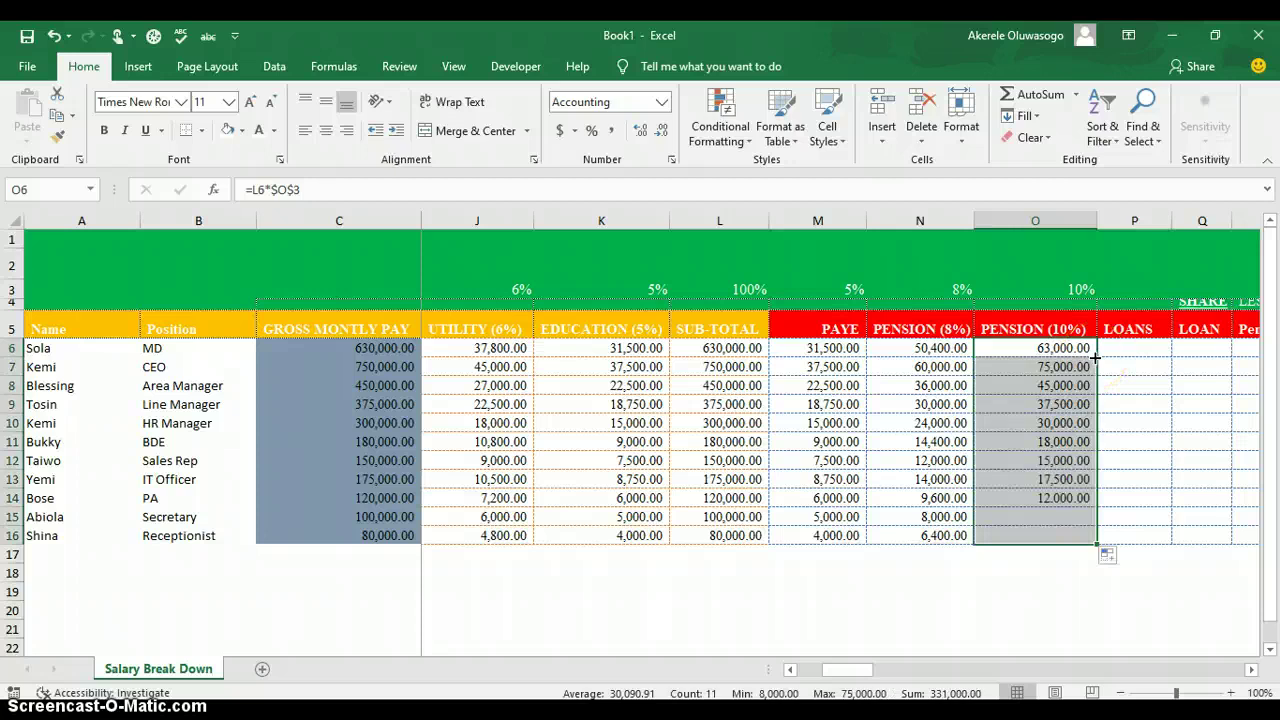
left_click(1252, 676)
left_click(1252, 676)
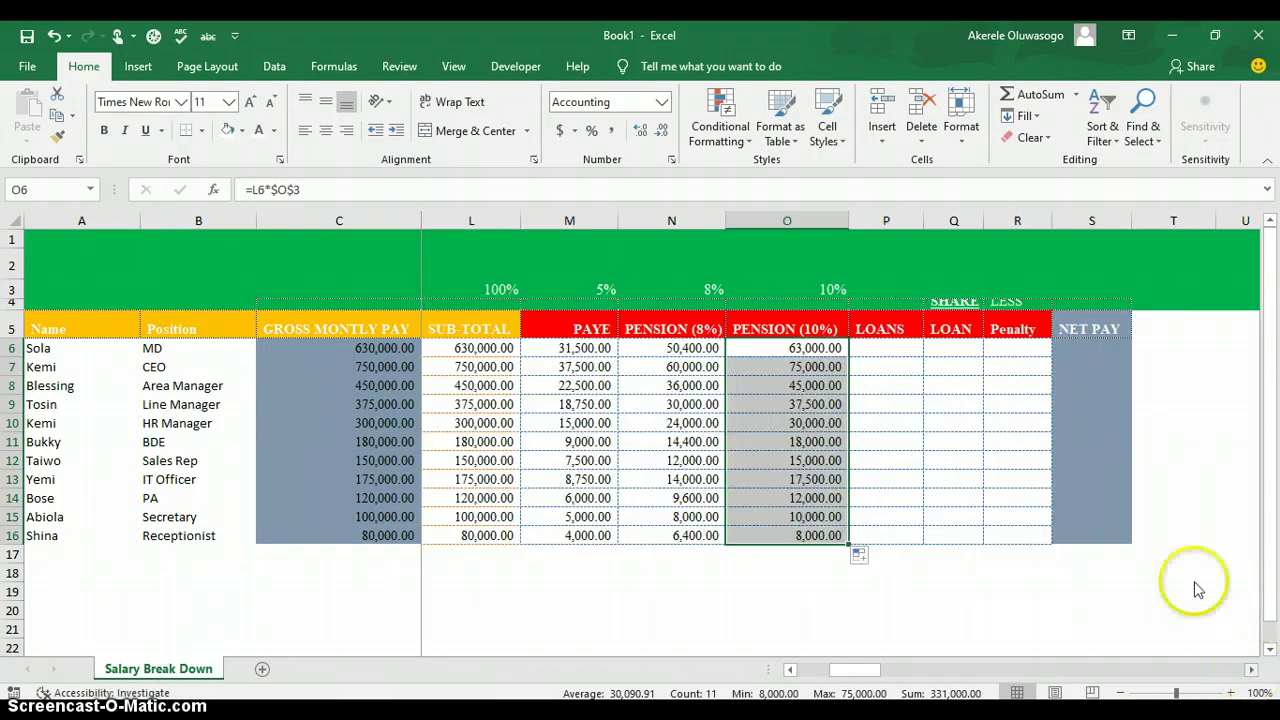
- Enter =L6-M6-N6 in S6 and fill it down to S16 for every employee
left_click(1094, 347)
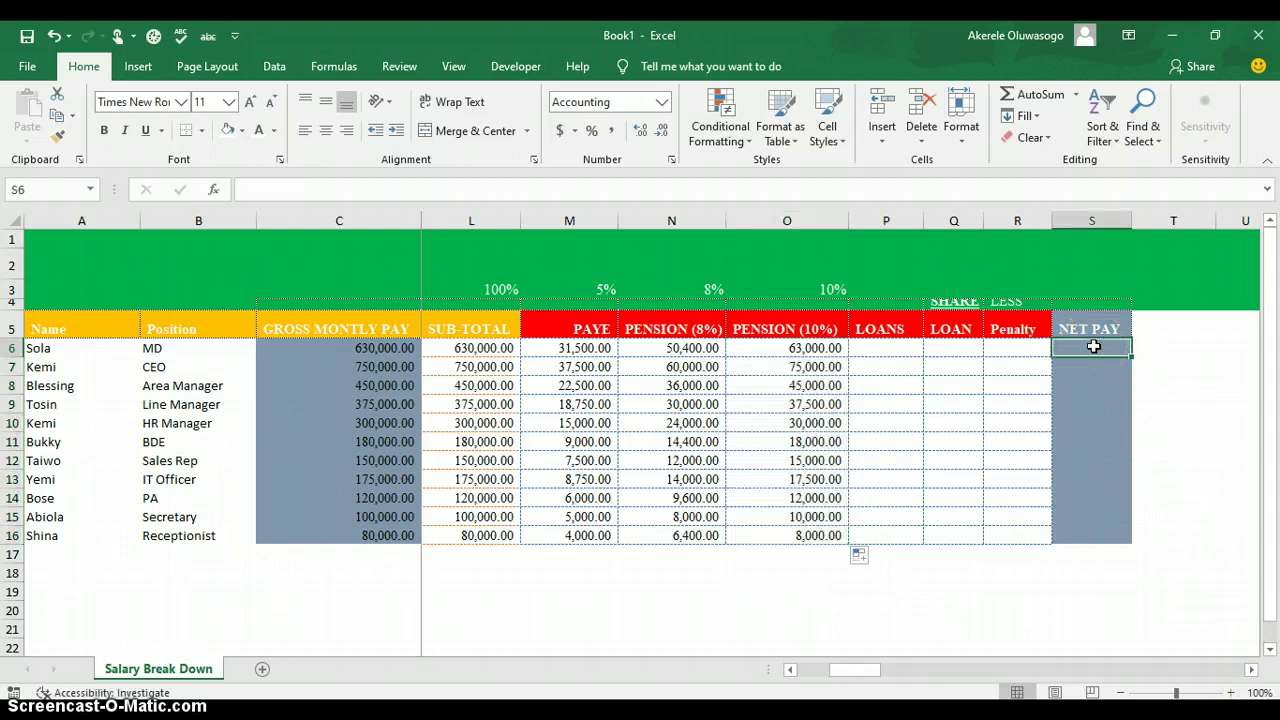
type("=")
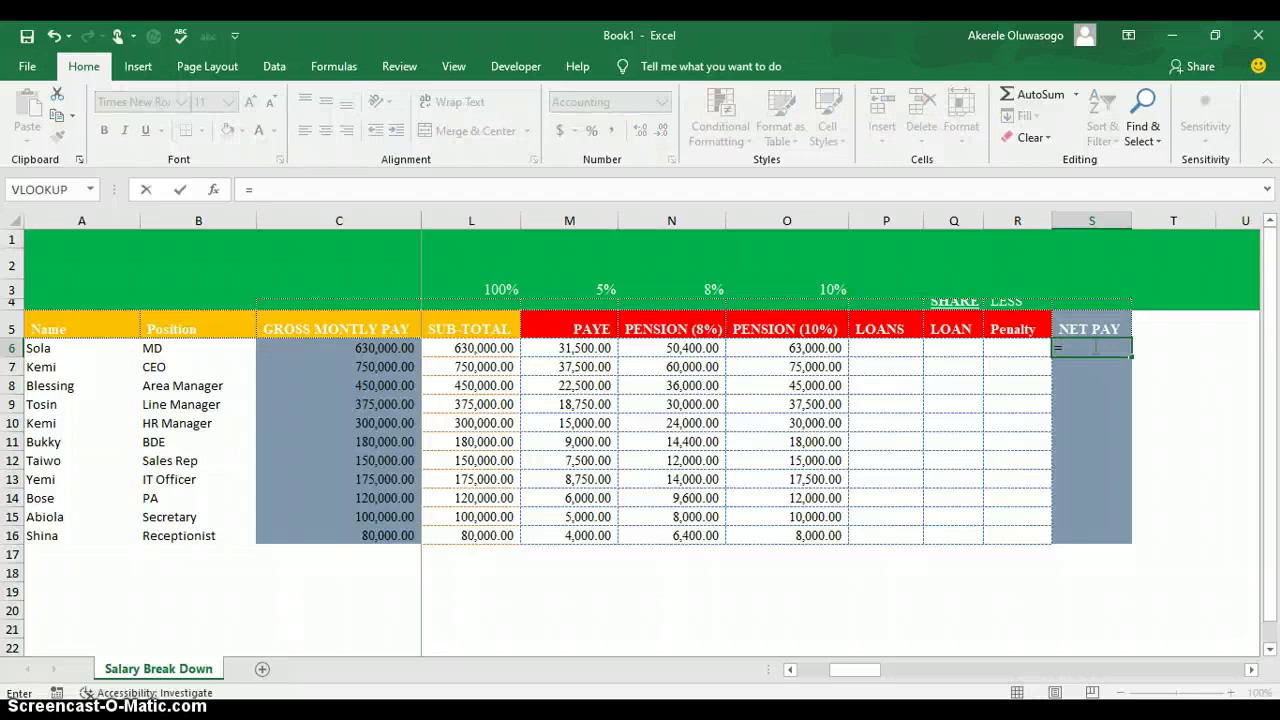
left_click(496, 348)
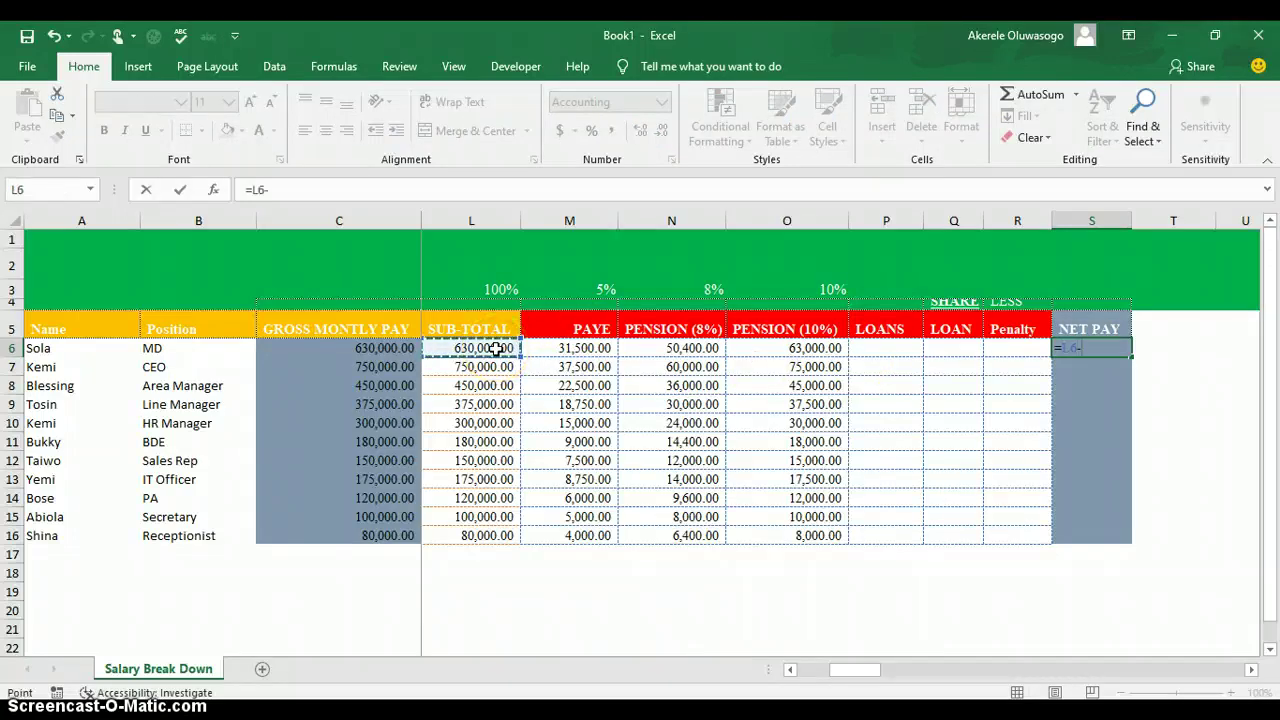
left_click(582, 348)
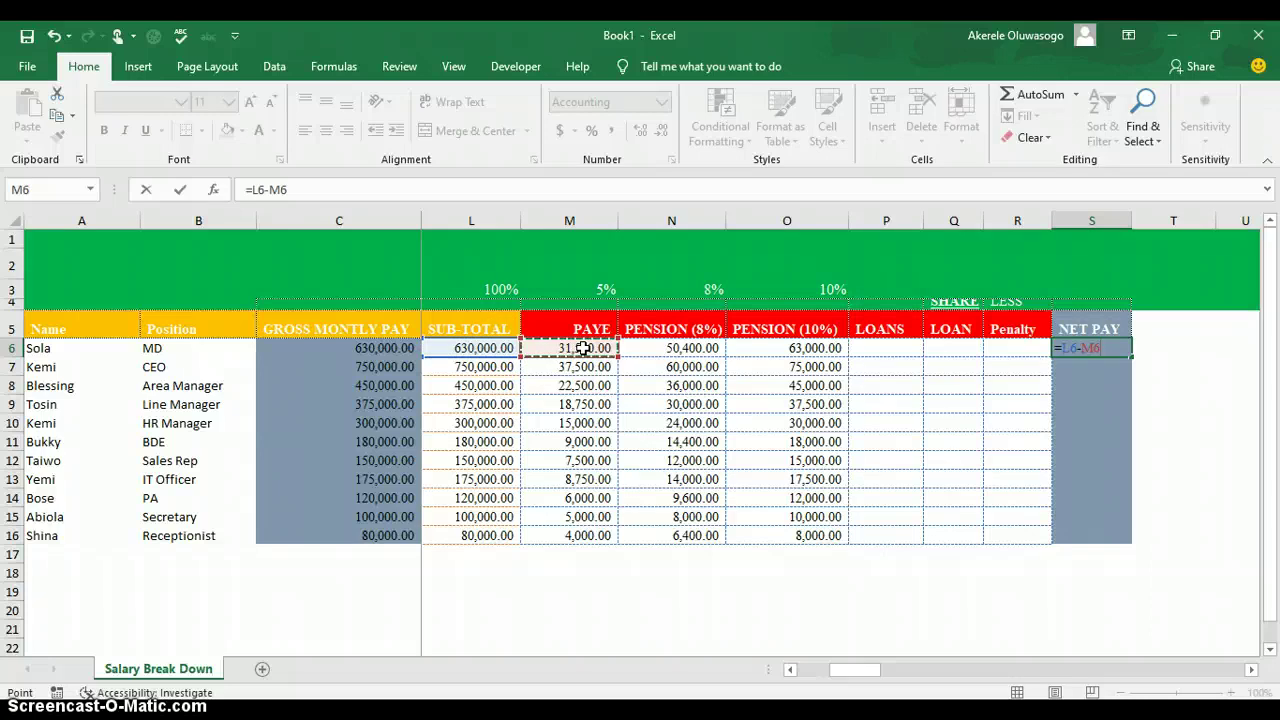
type("-")
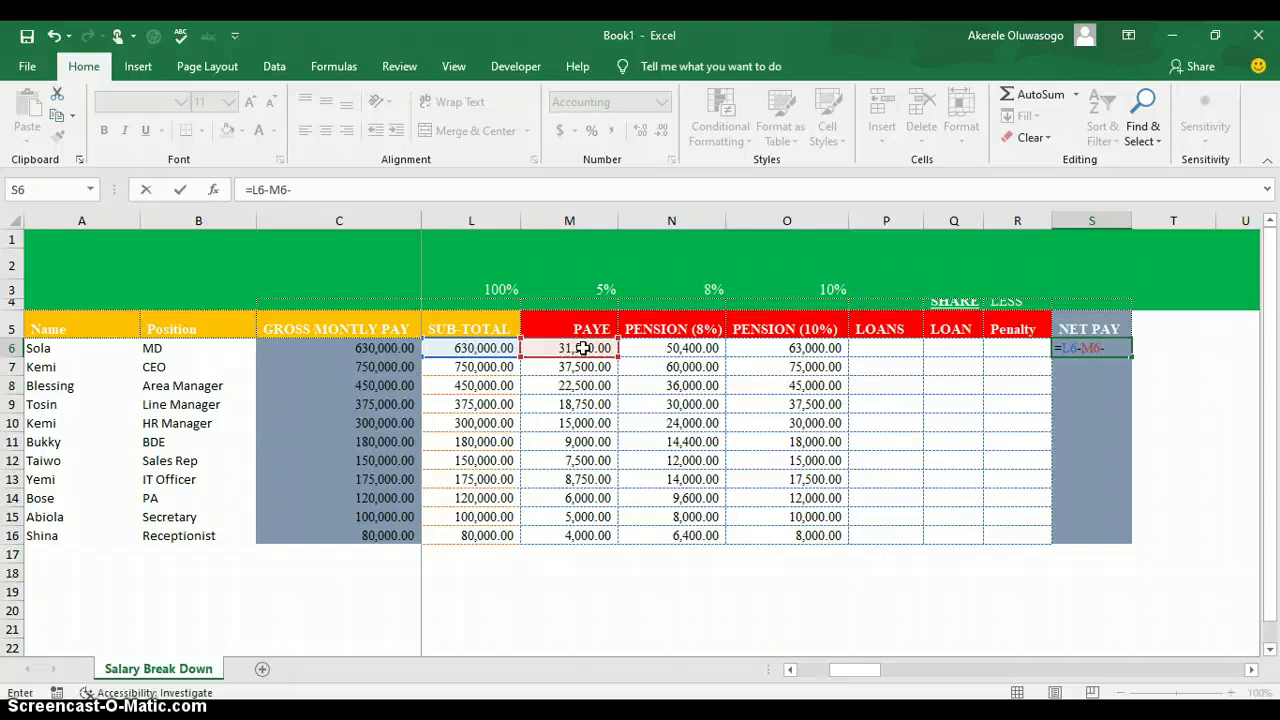
left_click(679, 348)
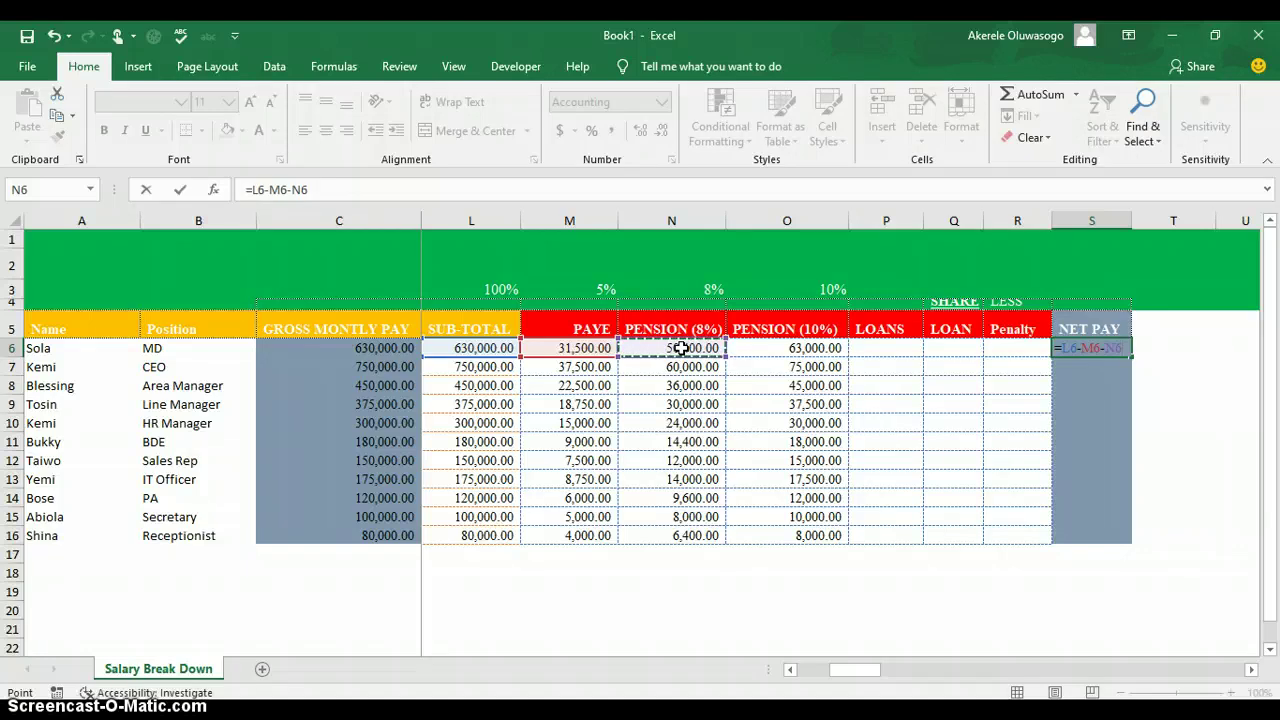
key("Return")
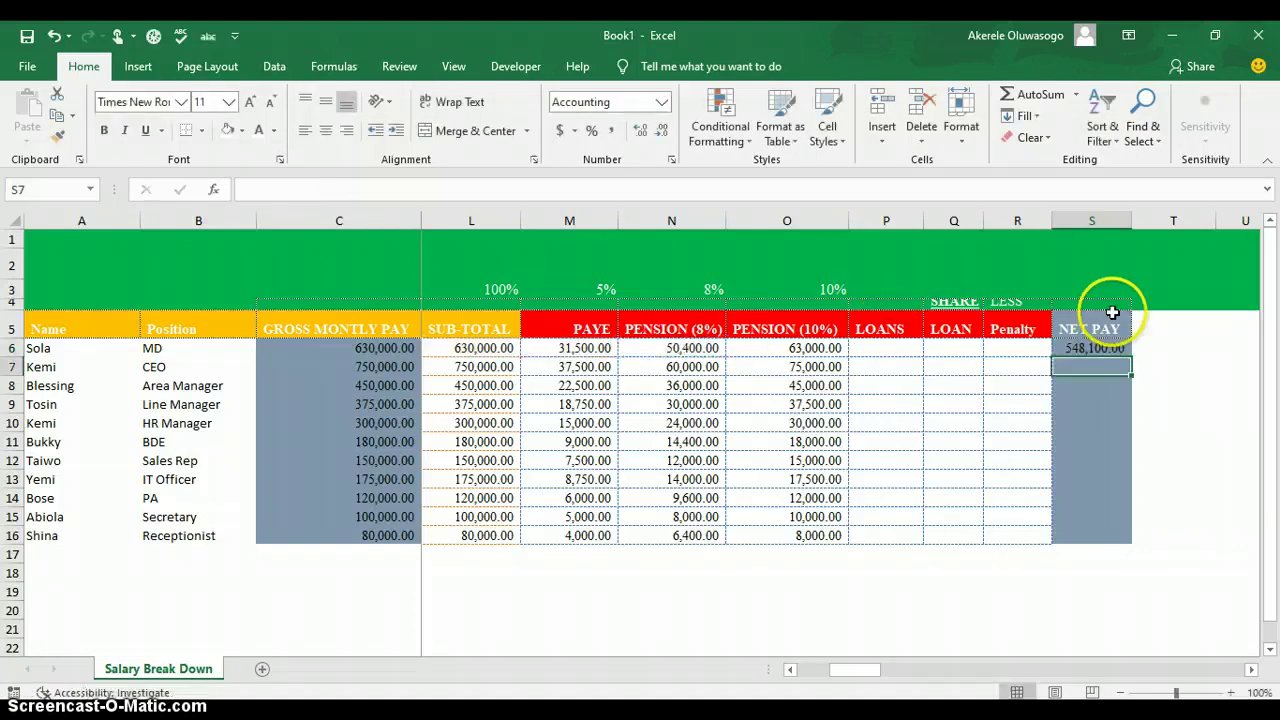
left_click(1090, 346)
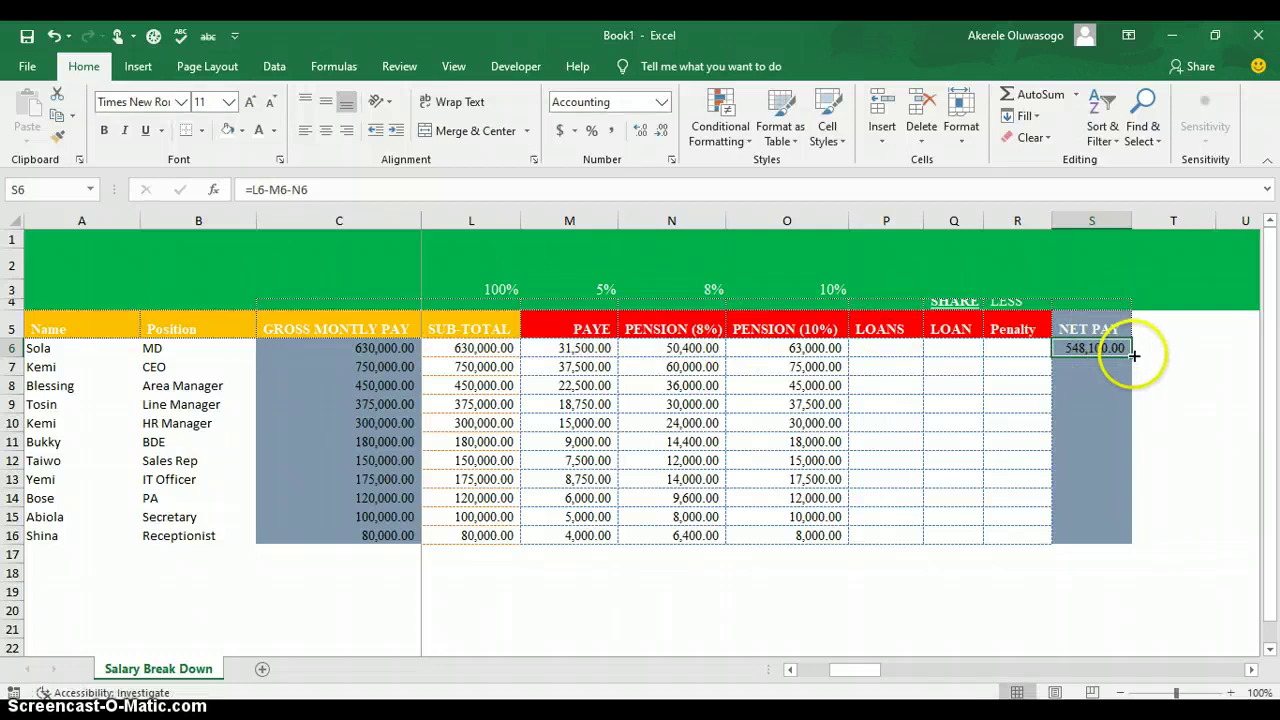
double_click(1133, 355)
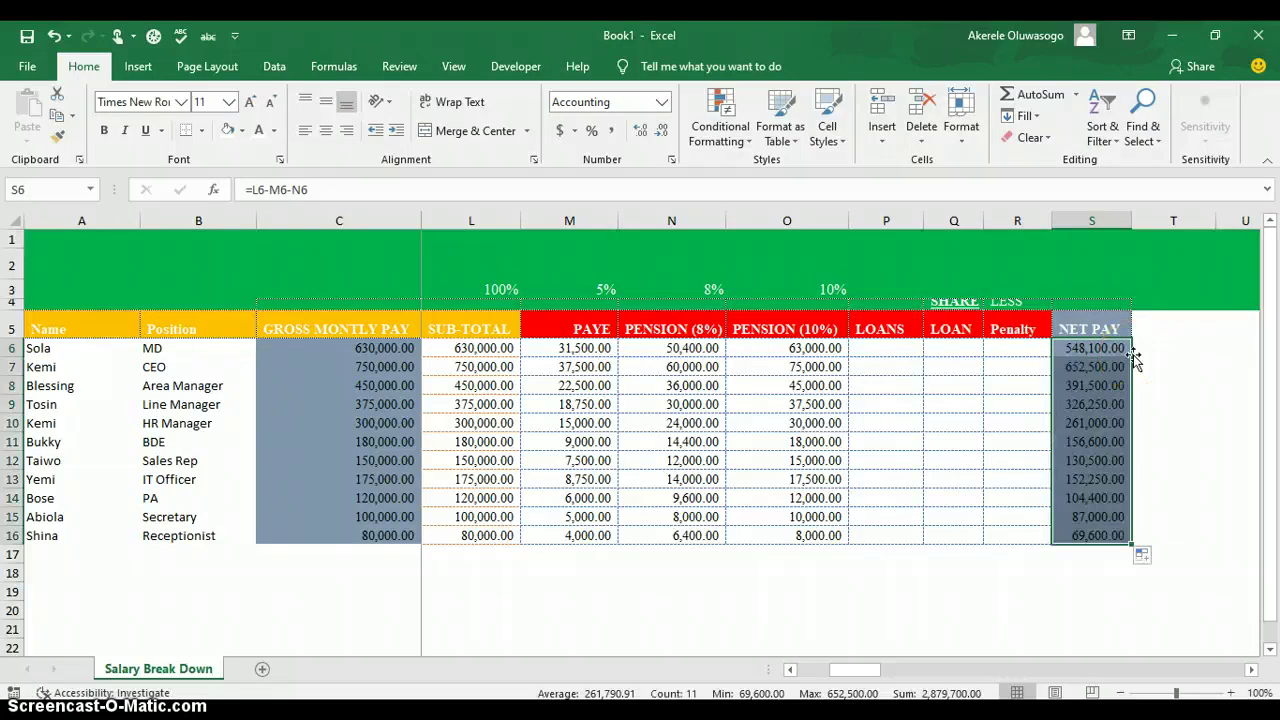